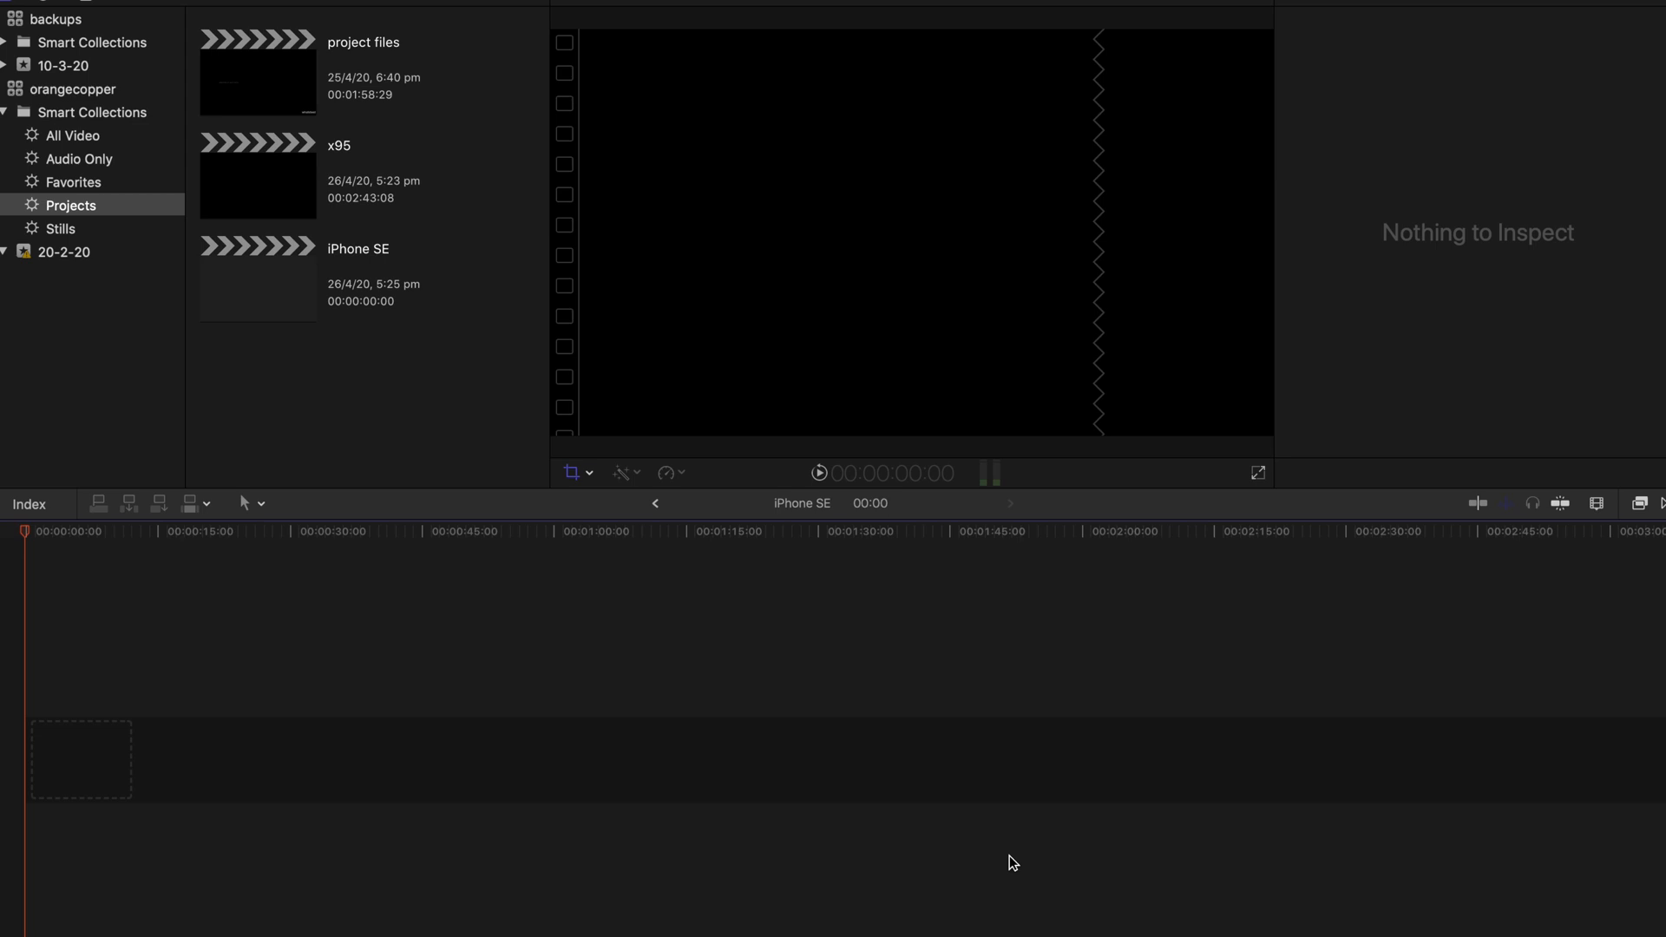
Switch to the browser's iPhone SE page and capture a screenshot of the two black phones in the opening section.
key(ctrl+Right)
key(ctrl+Right)
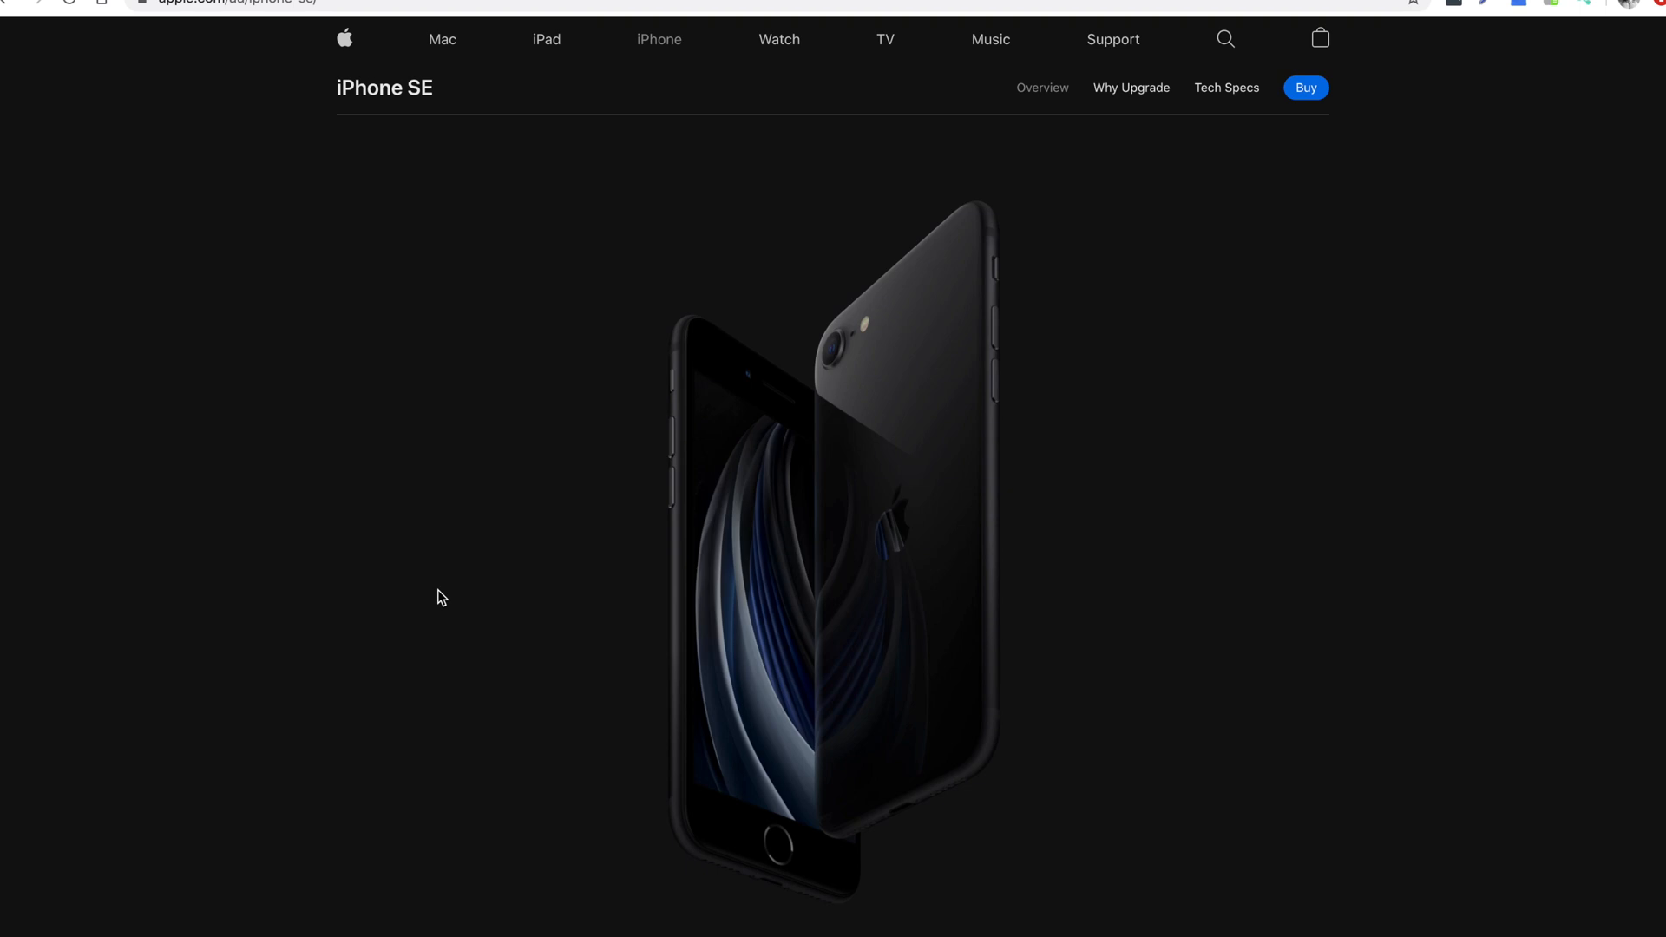
key(super+shift+4)
drag(338, 132, 1555, 935)
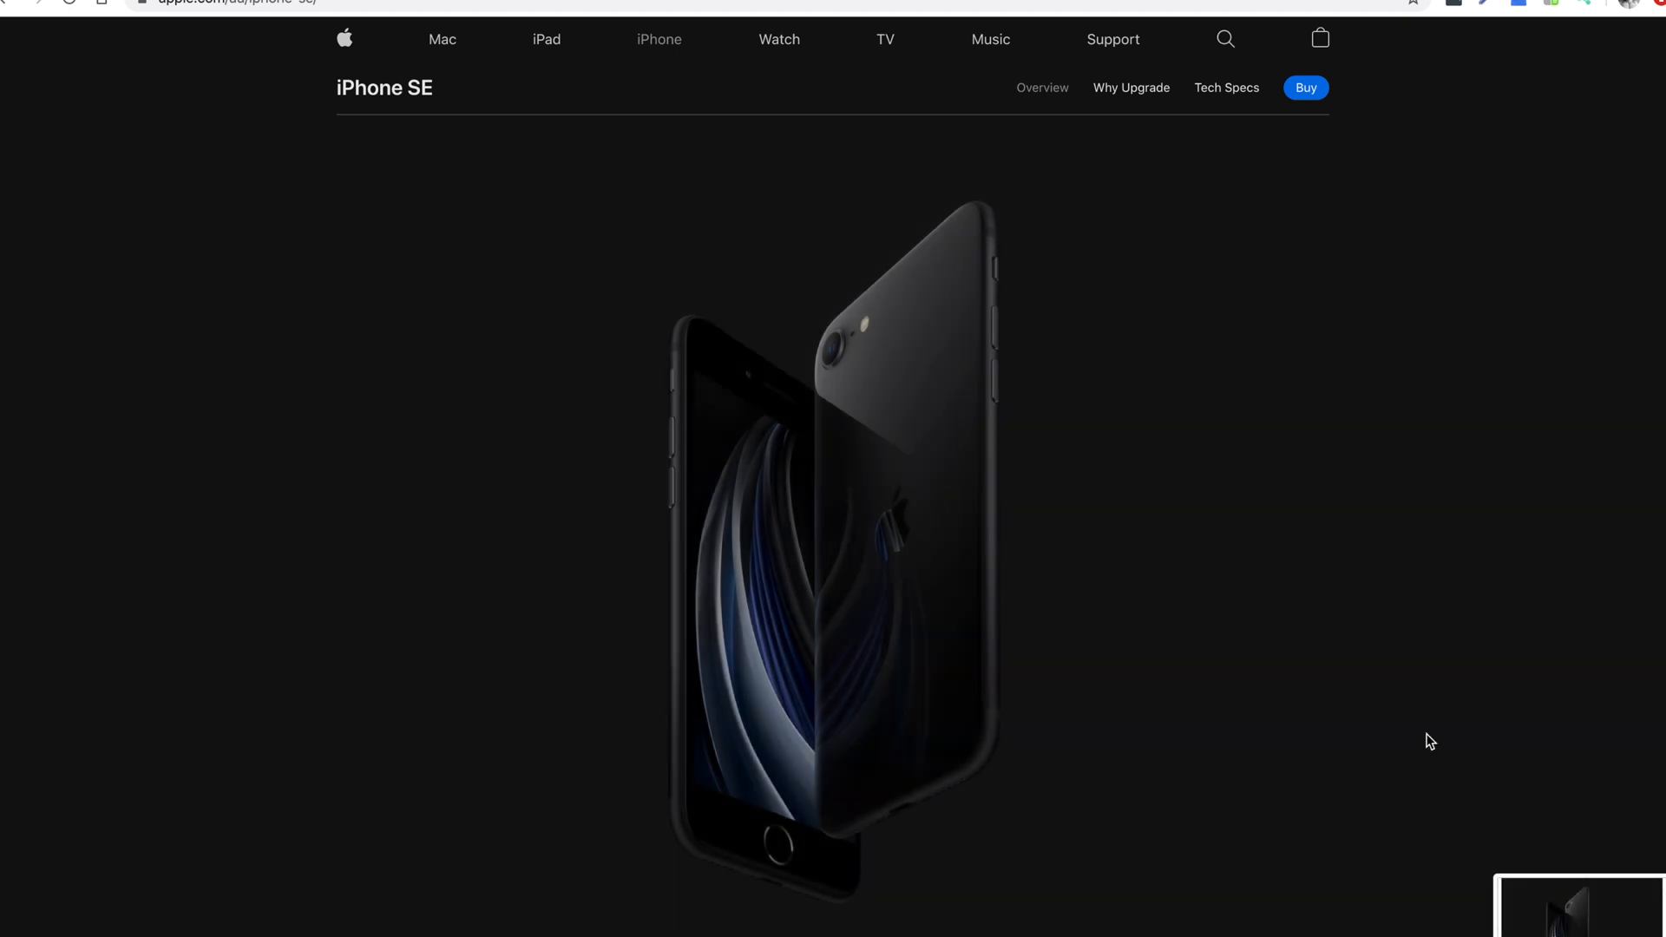
Capture a screenshot of the "Brilliant 4.7-inch Retina HD display" section of the iPhone SE page.
scroll(1430, 741, down, 1)
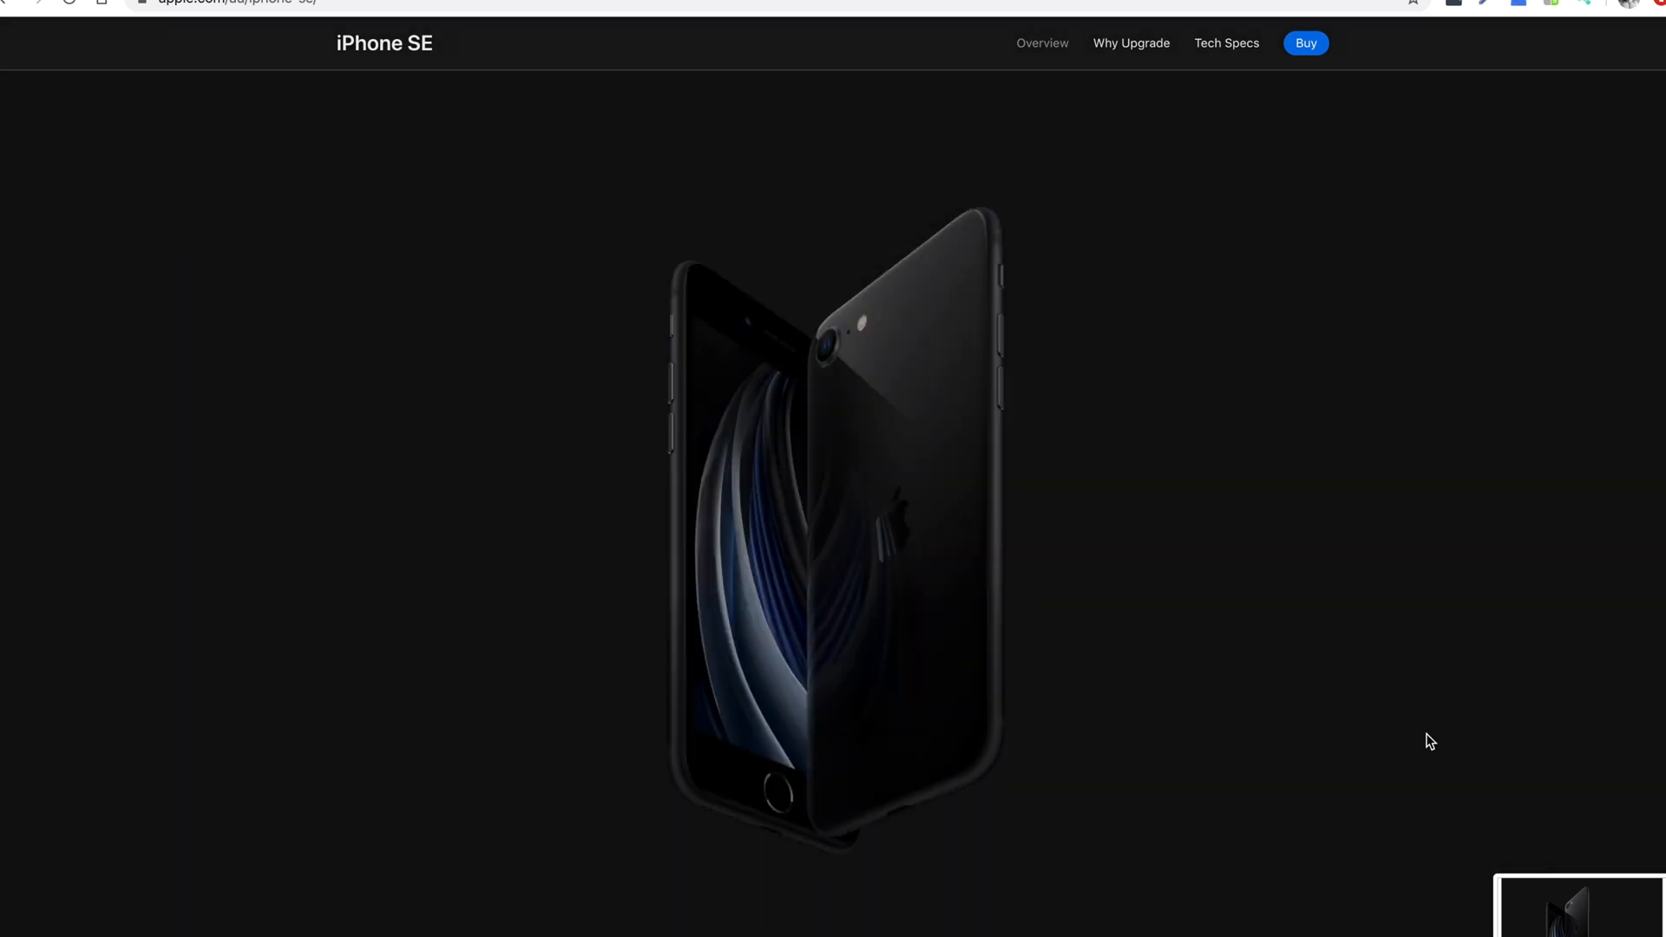
scroll(1430, 741, down, 5)
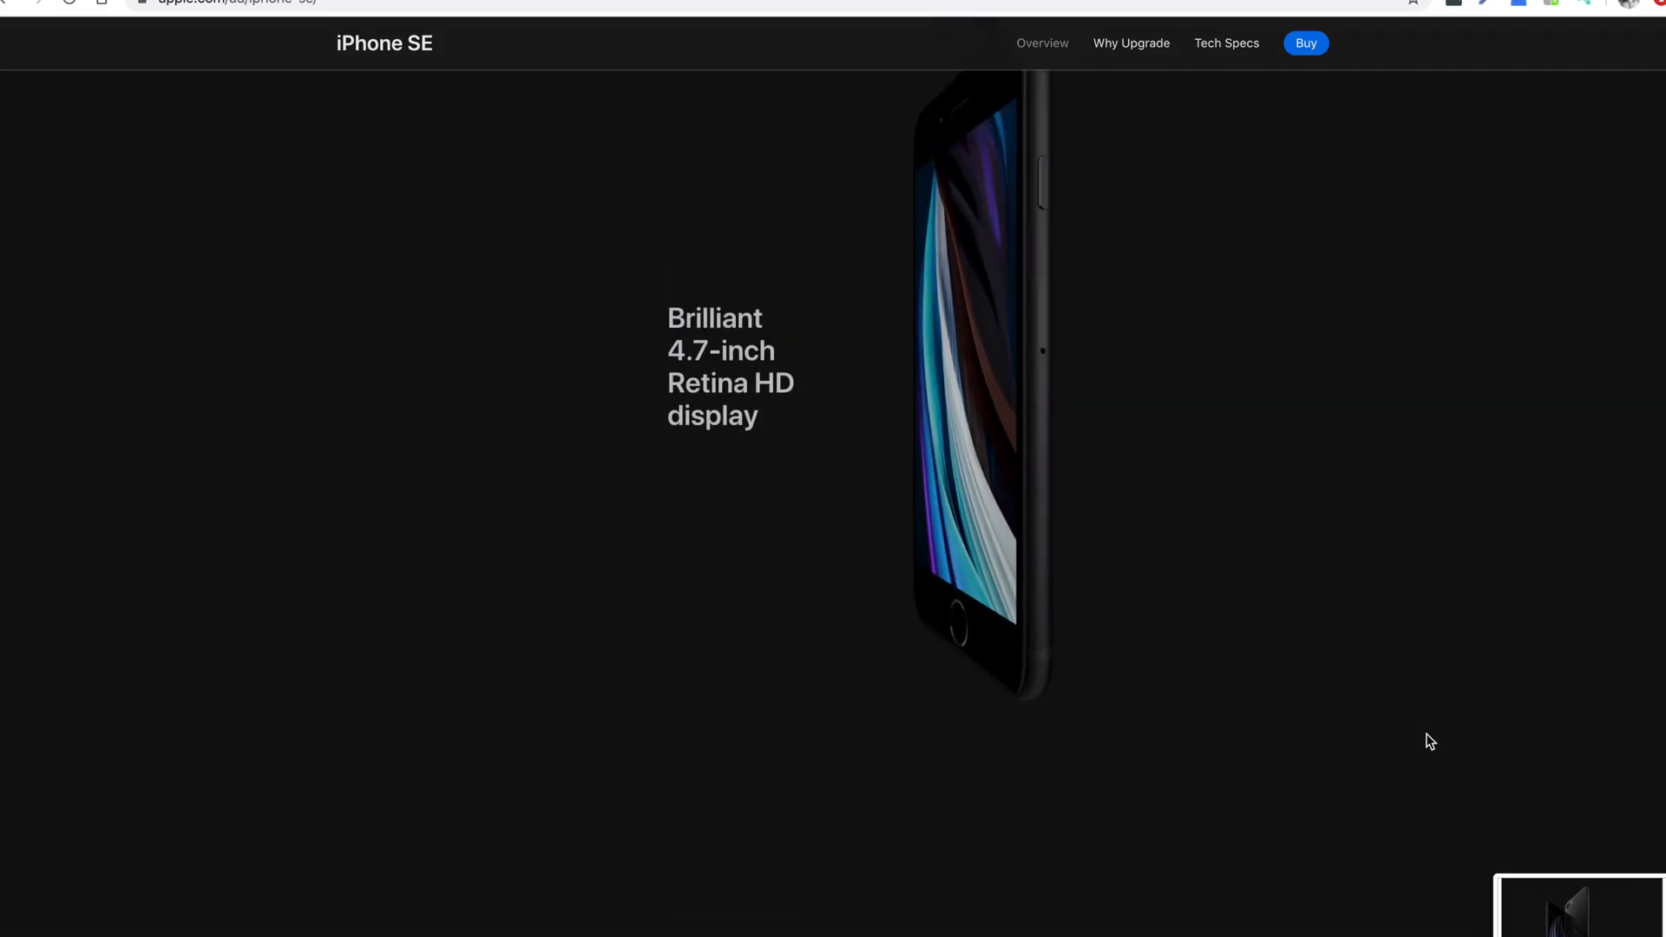
scroll(1430, 741, up, 3)
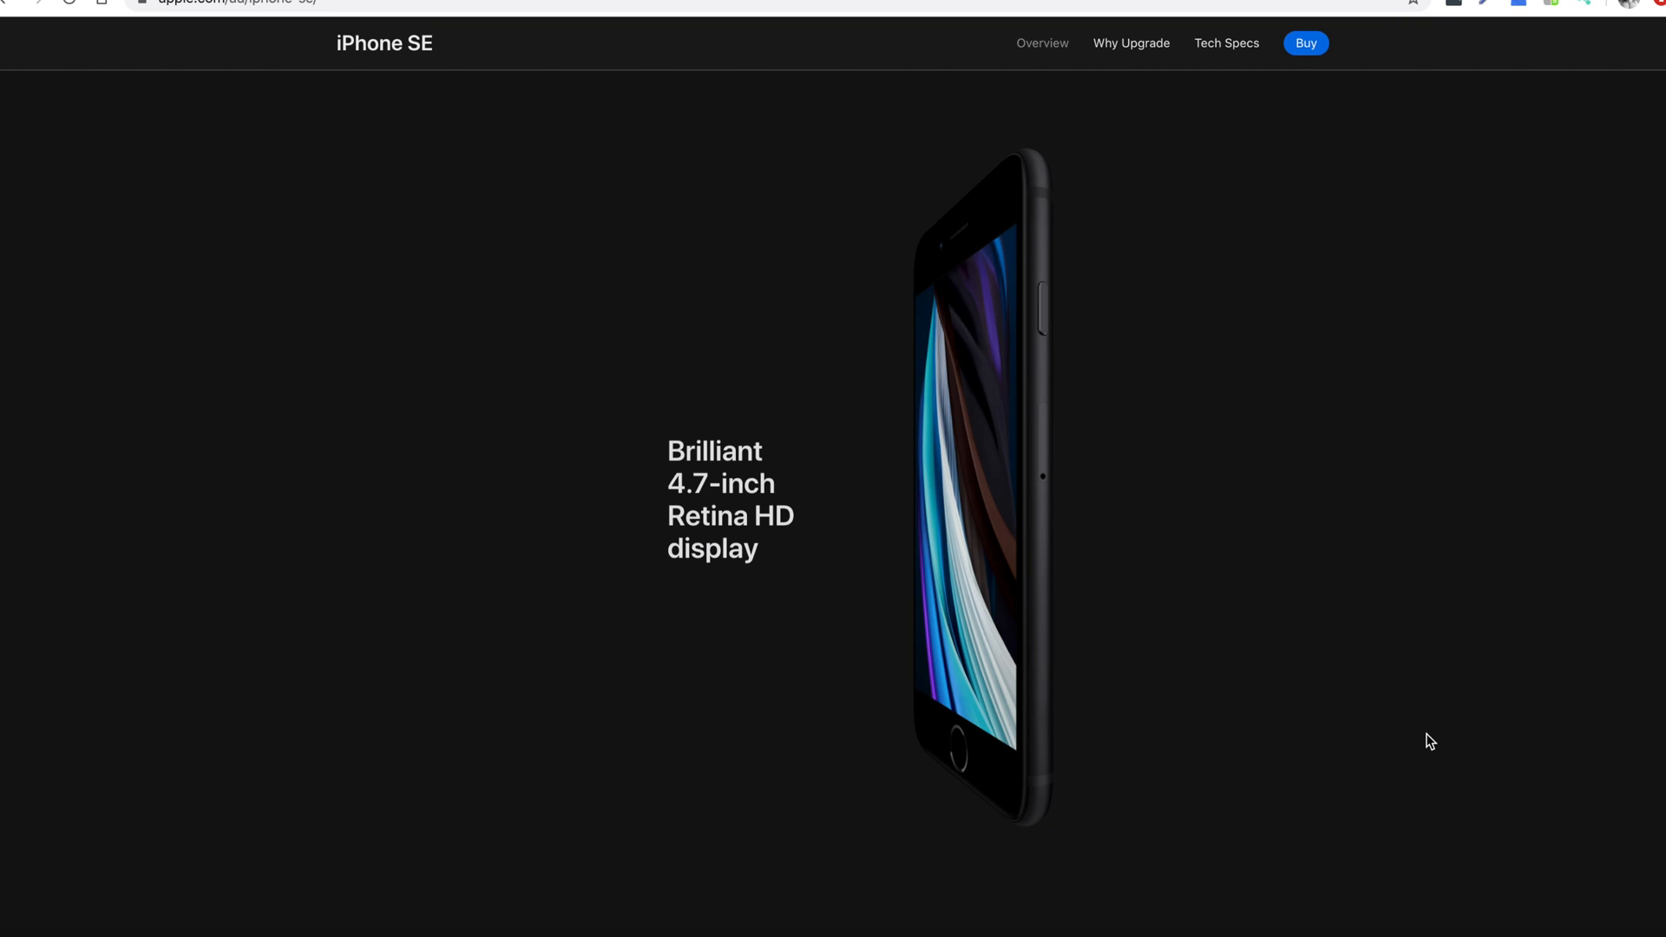
key(super+shift+4)
drag(349, 122, 1574, 875)
Look through the A13, camera, Portrait Lighting, video and fingerprint sections of the iPhone SE page for further shots.
scroll(1442, 751, down, 10)
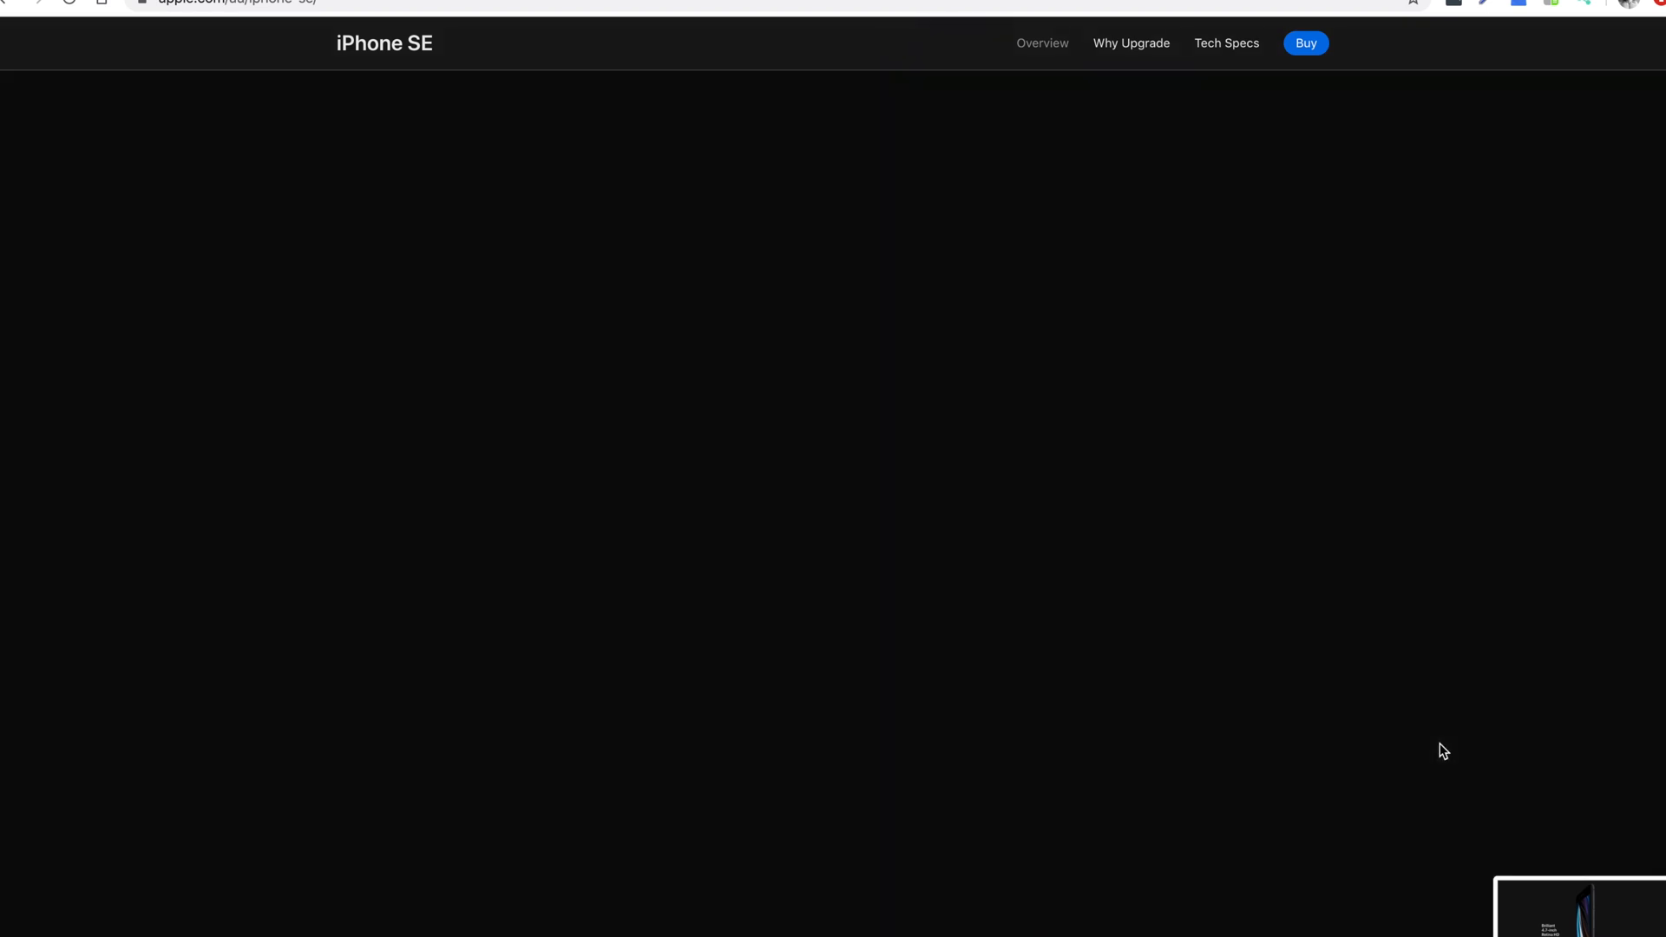
scroll(1086, 515, down, 10)
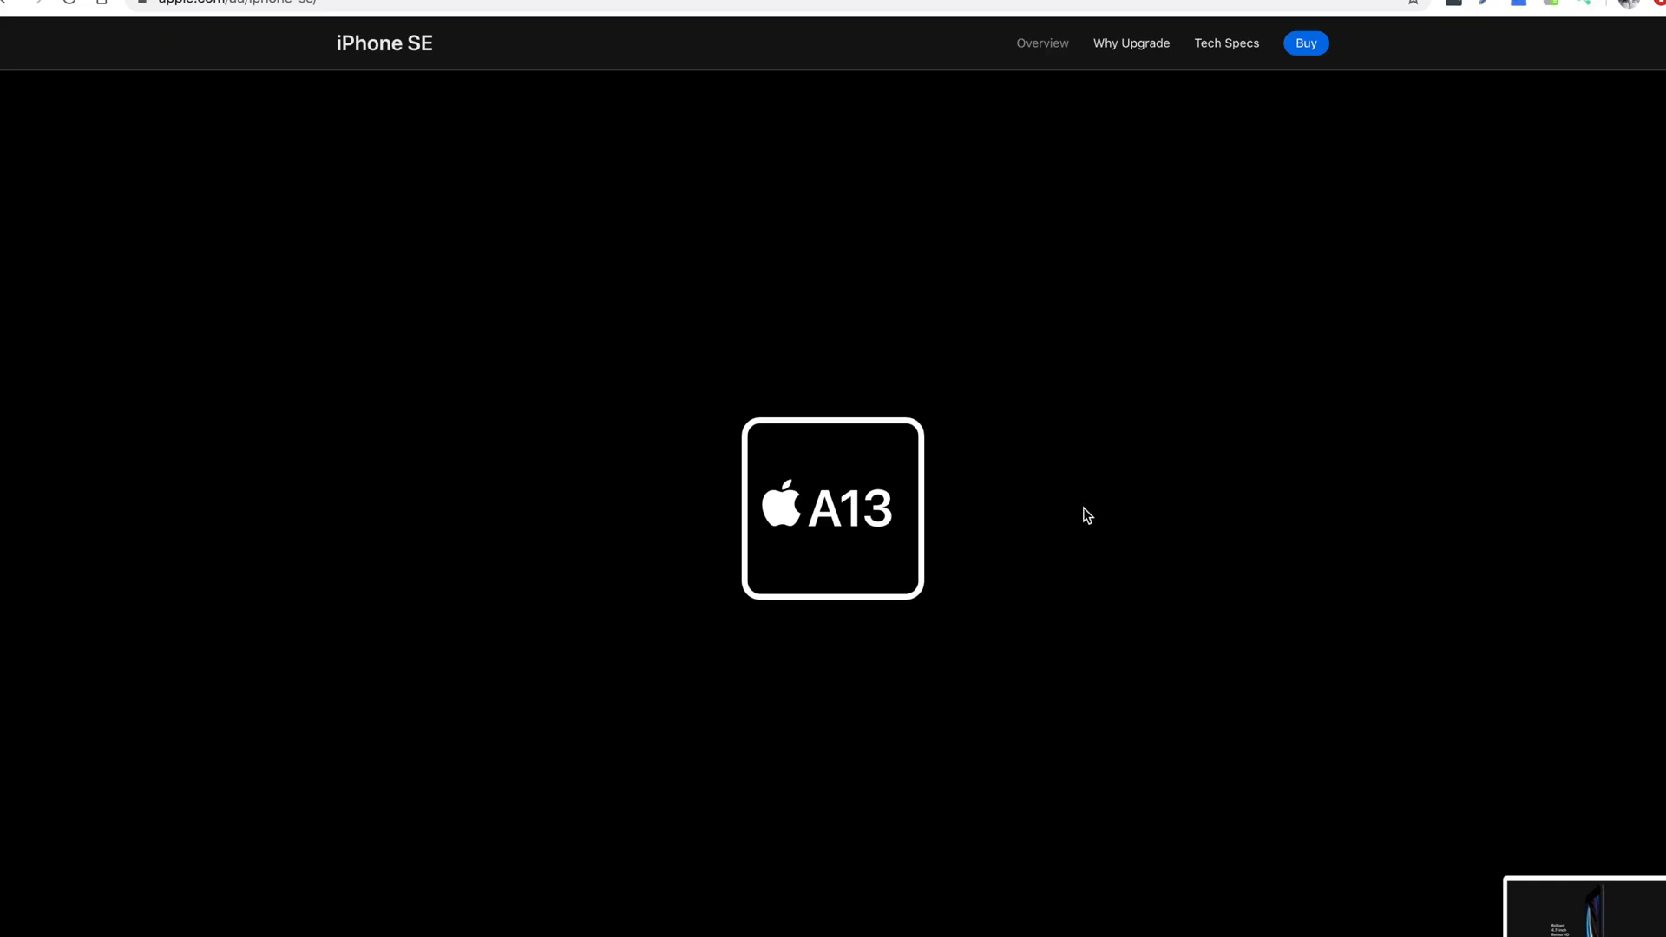
scroll(1087, 515, down, 10)
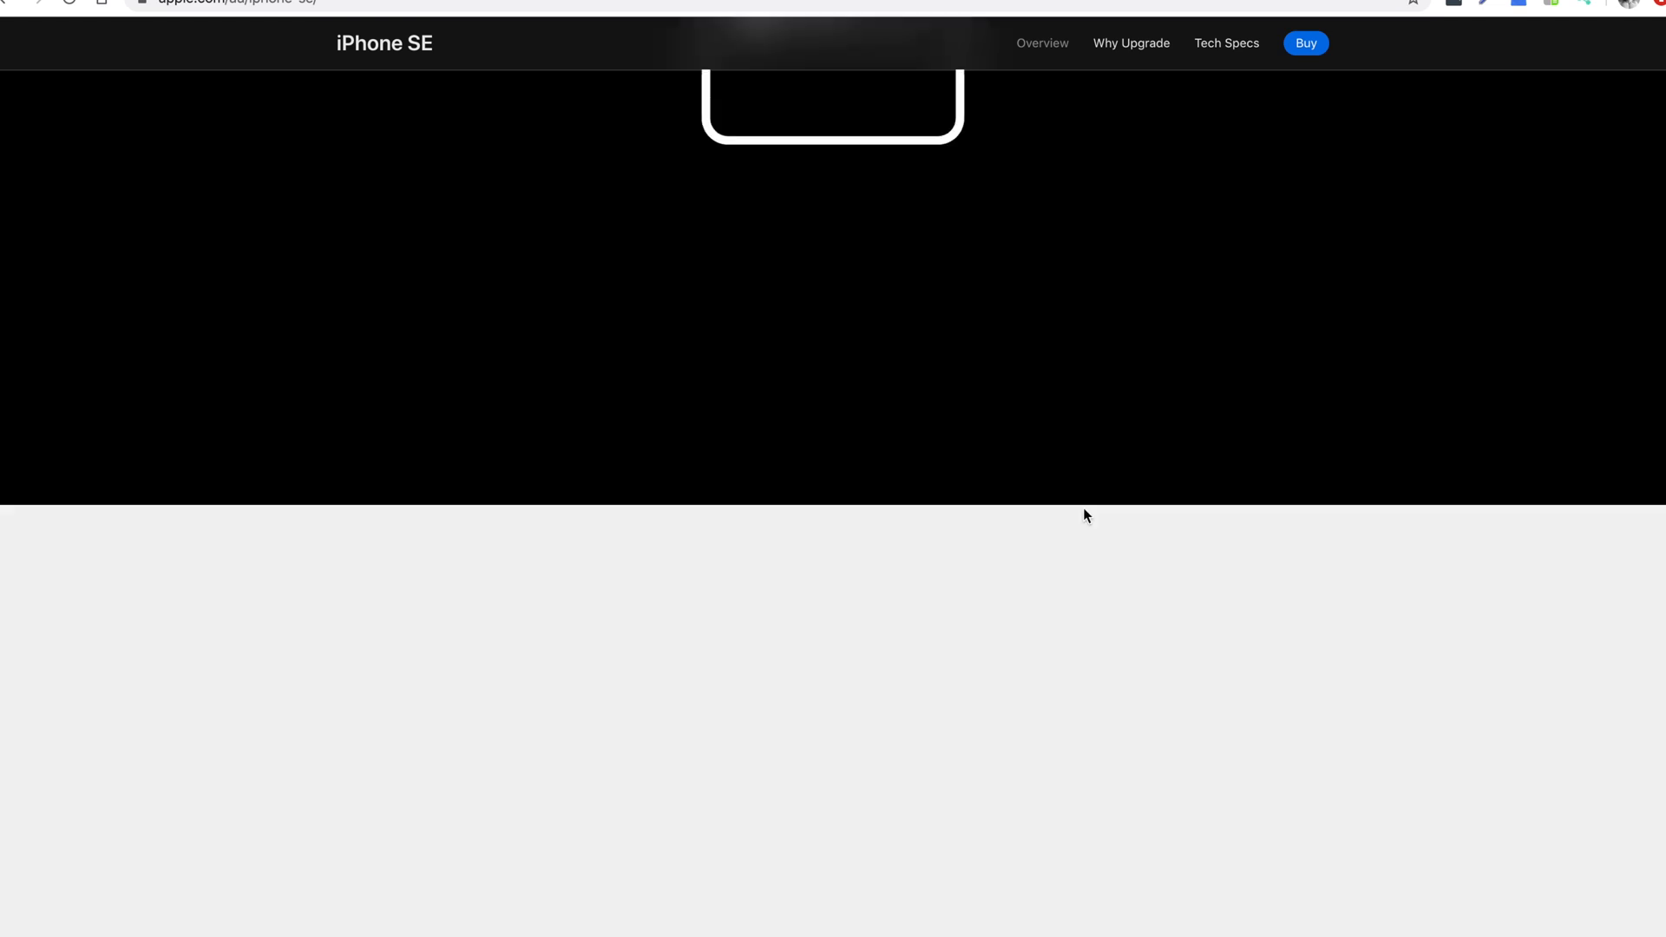
scroll(1087, 515, up, 3)
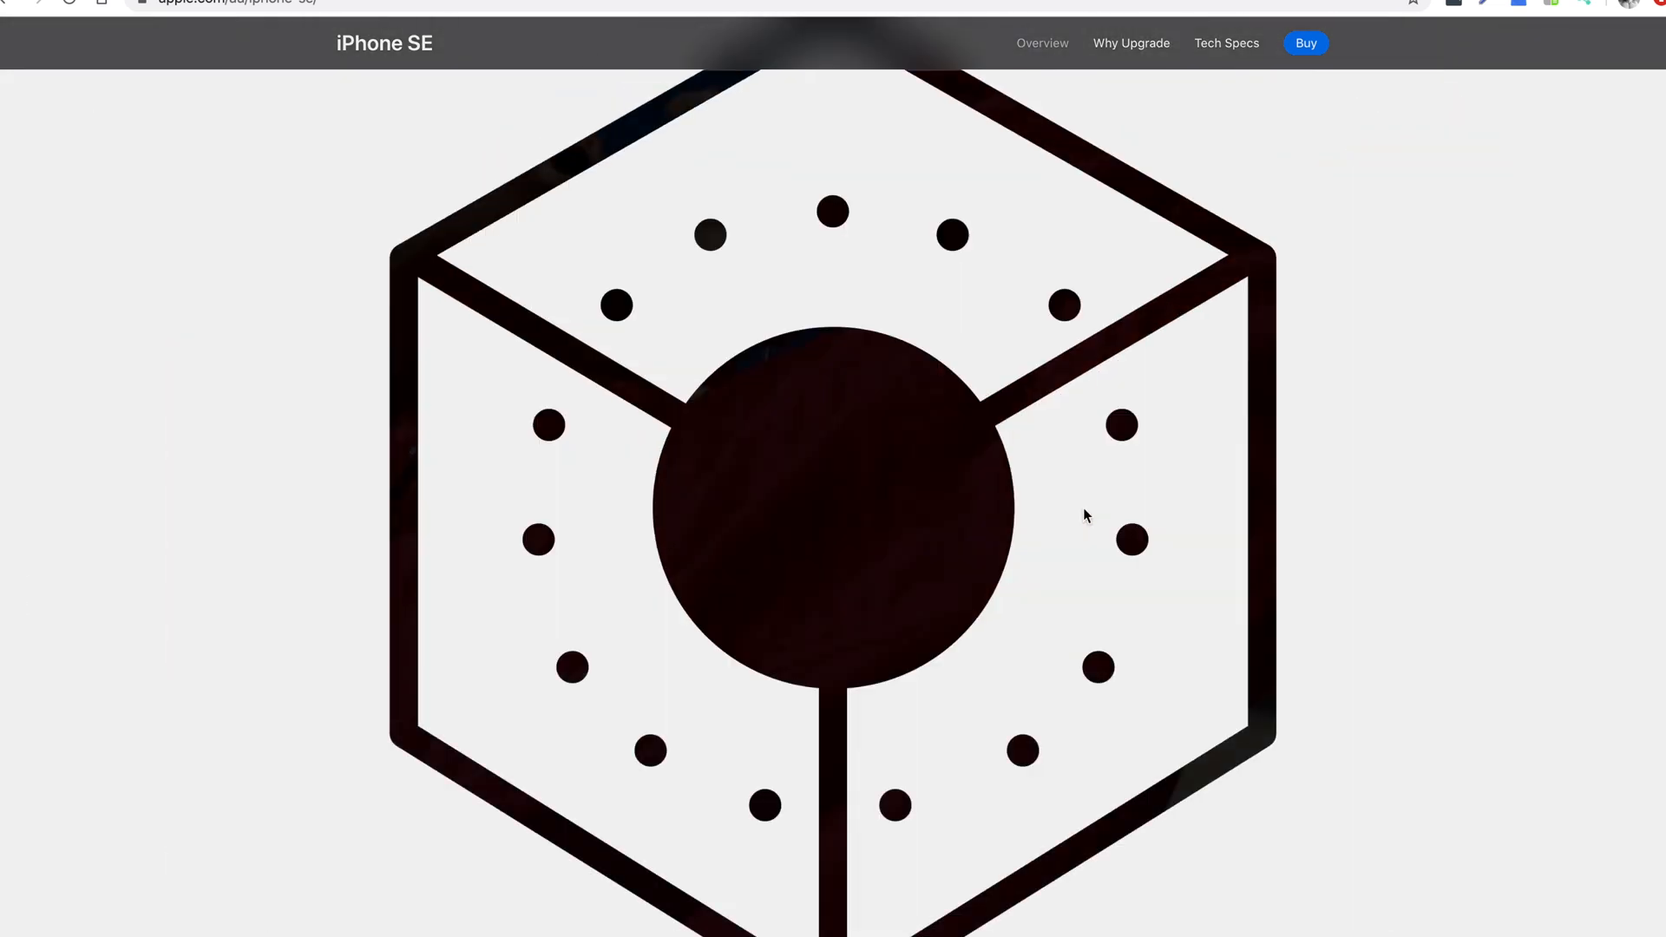
scroll(1090, 626, up, 5)
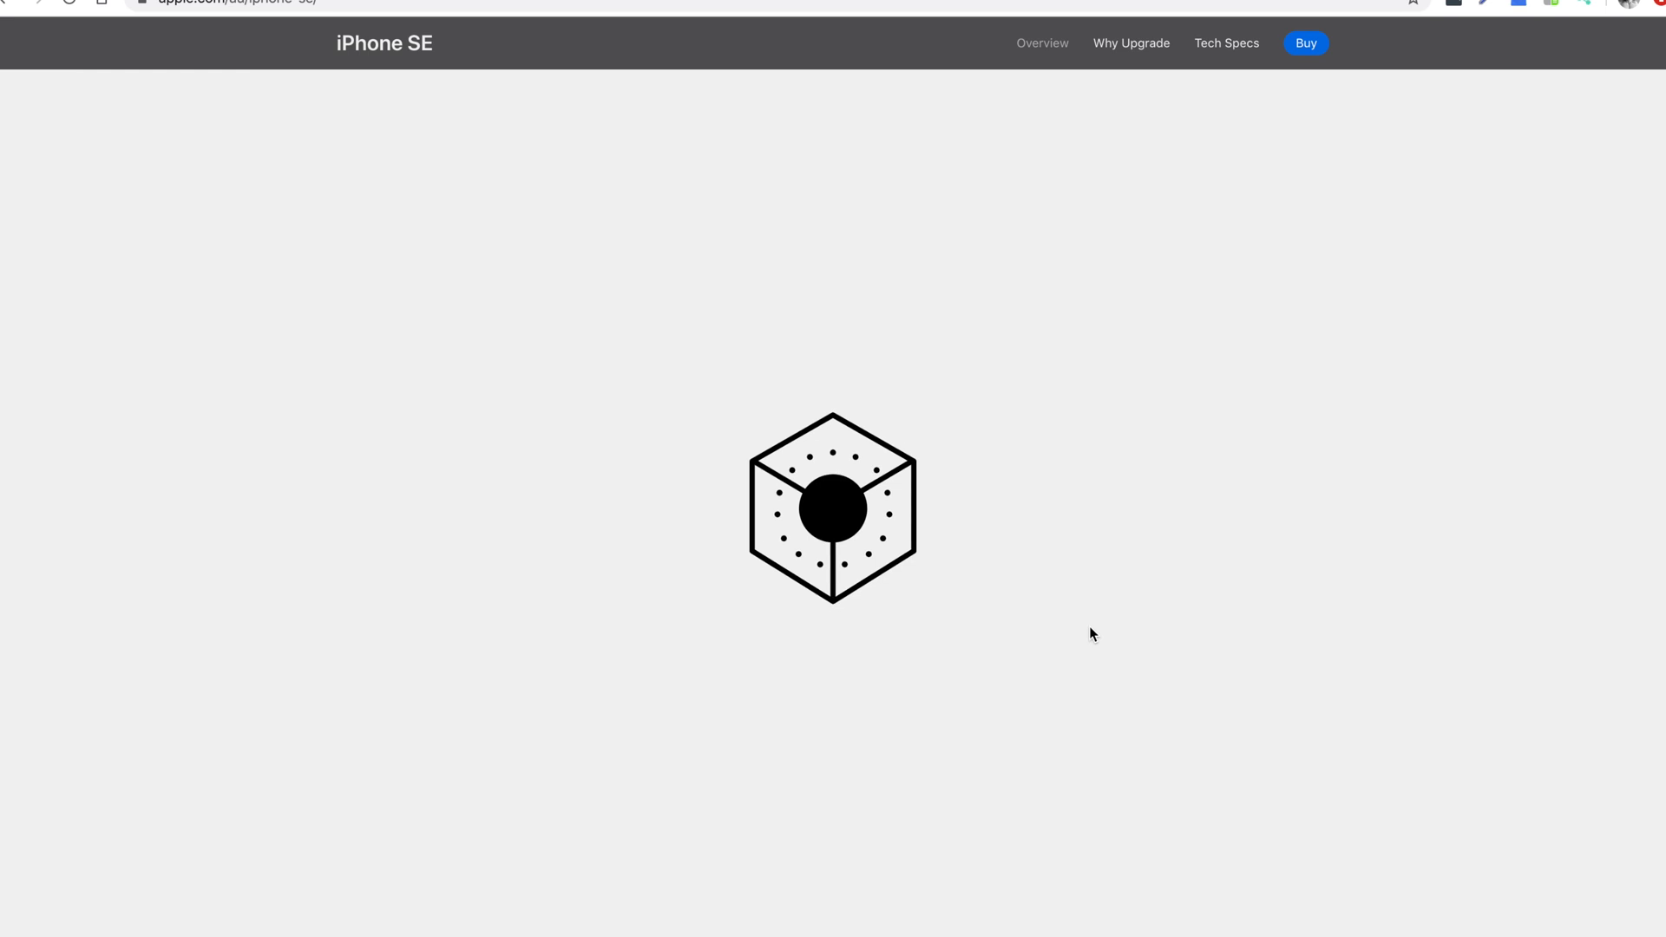
scroll(1089, 634, down, 6)
scroll(1090, 626, down, 5)
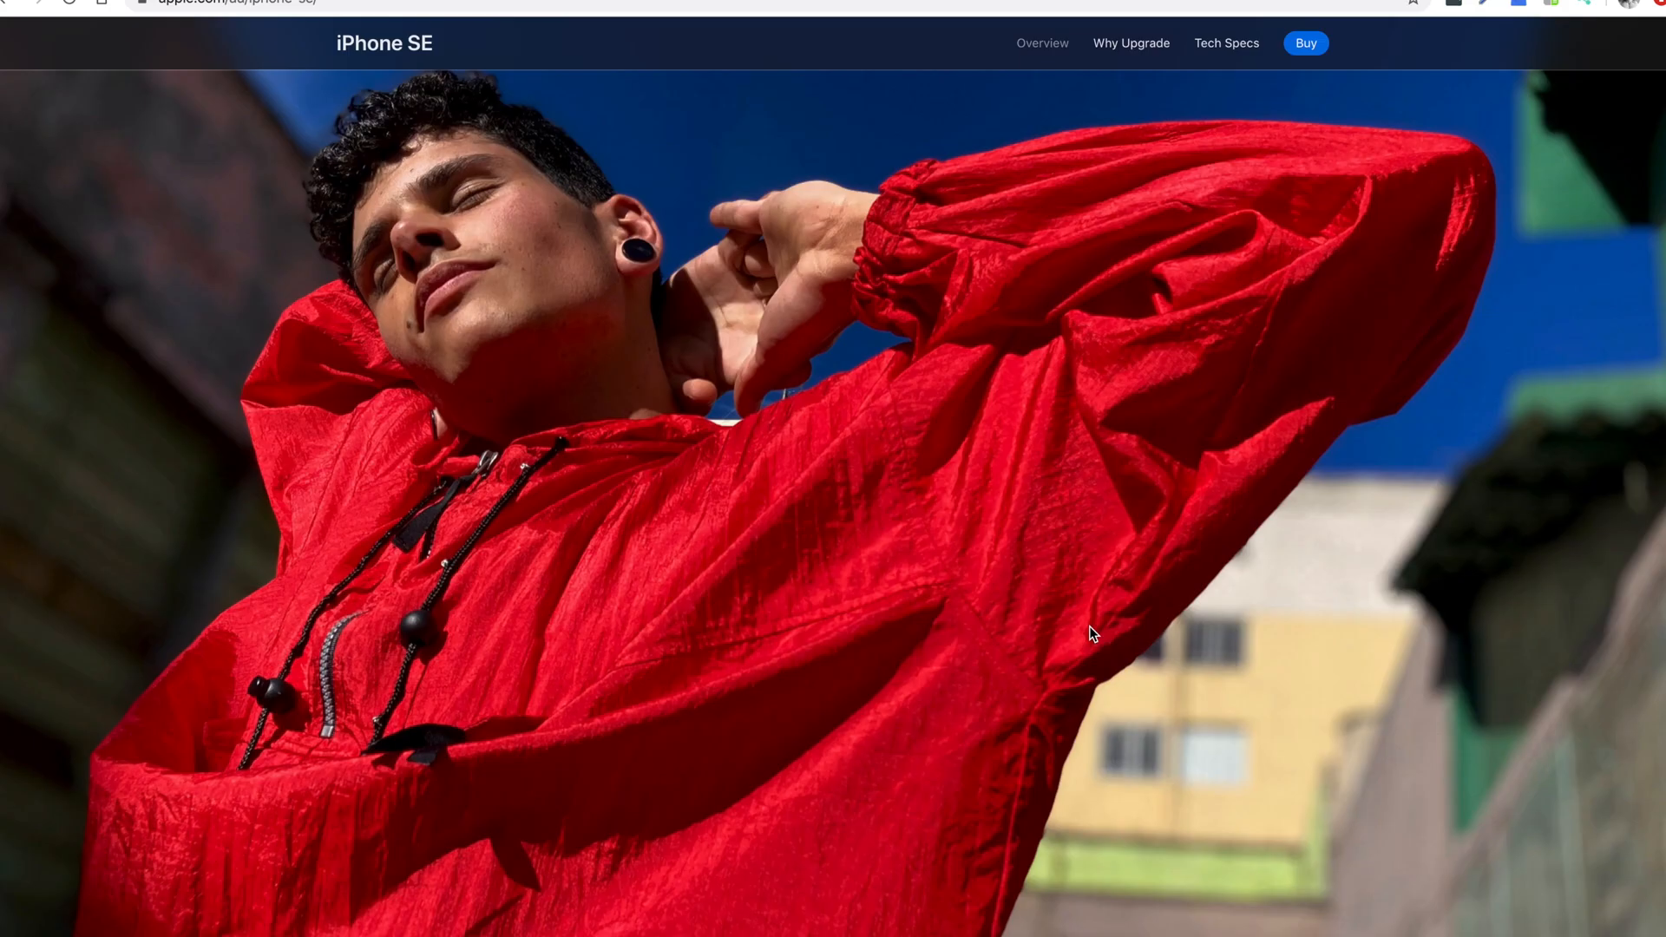
scroll(1089, 626, down, 4)
scroll(1089, 626, down, 10)
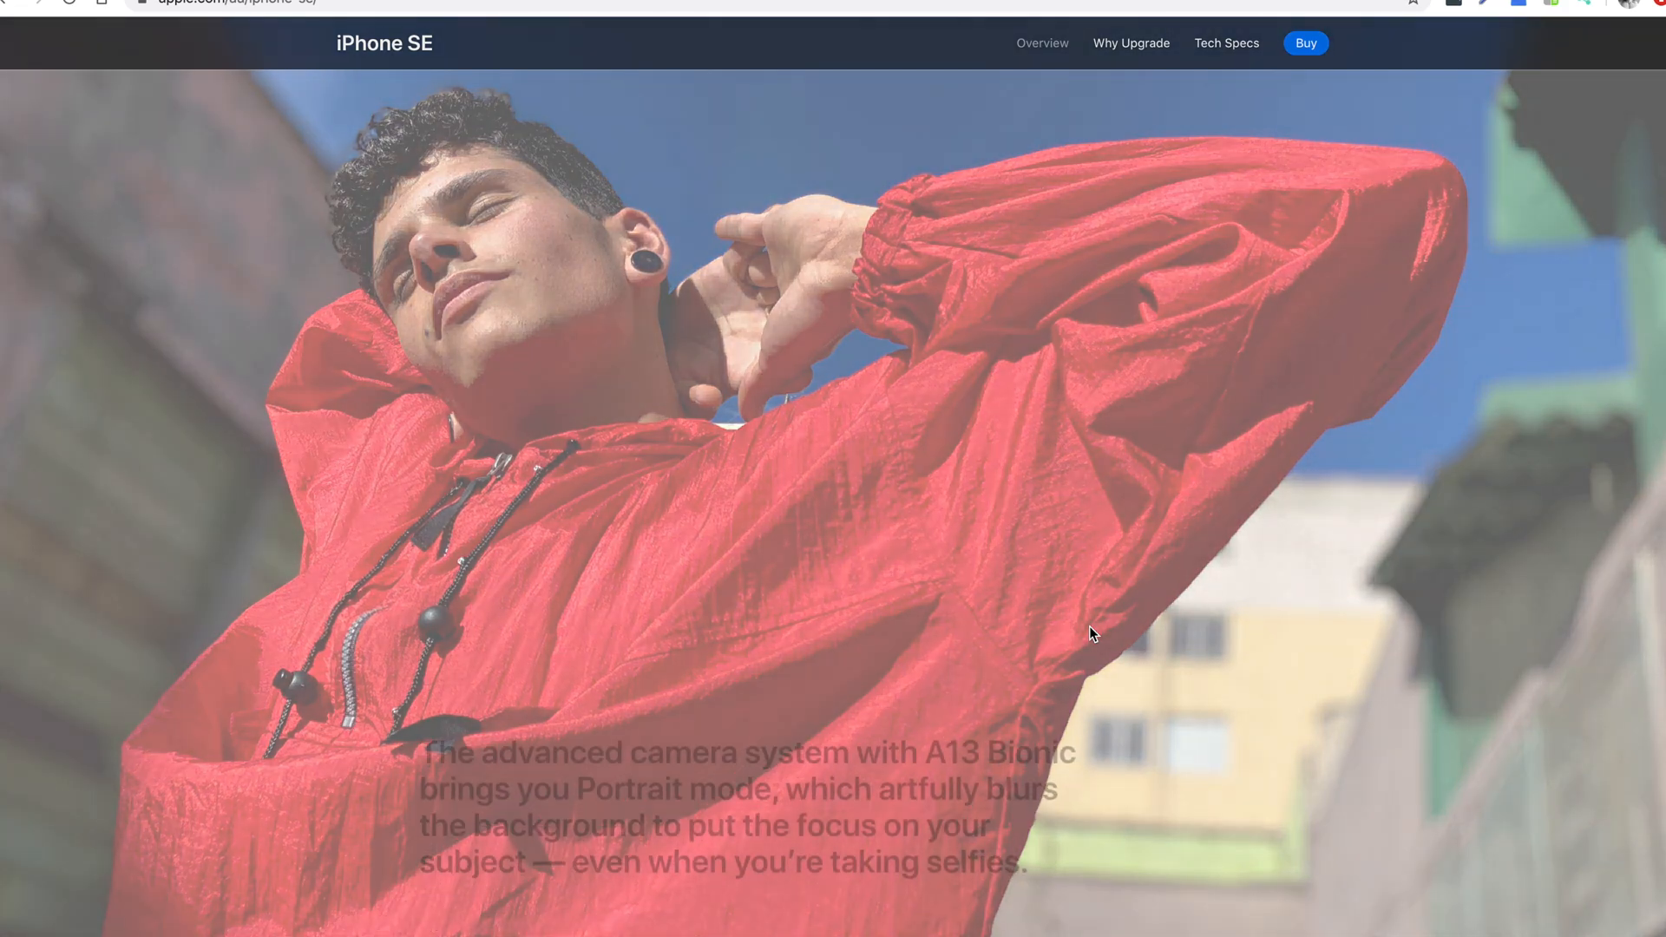
scroll(1091, 633, down, 15)
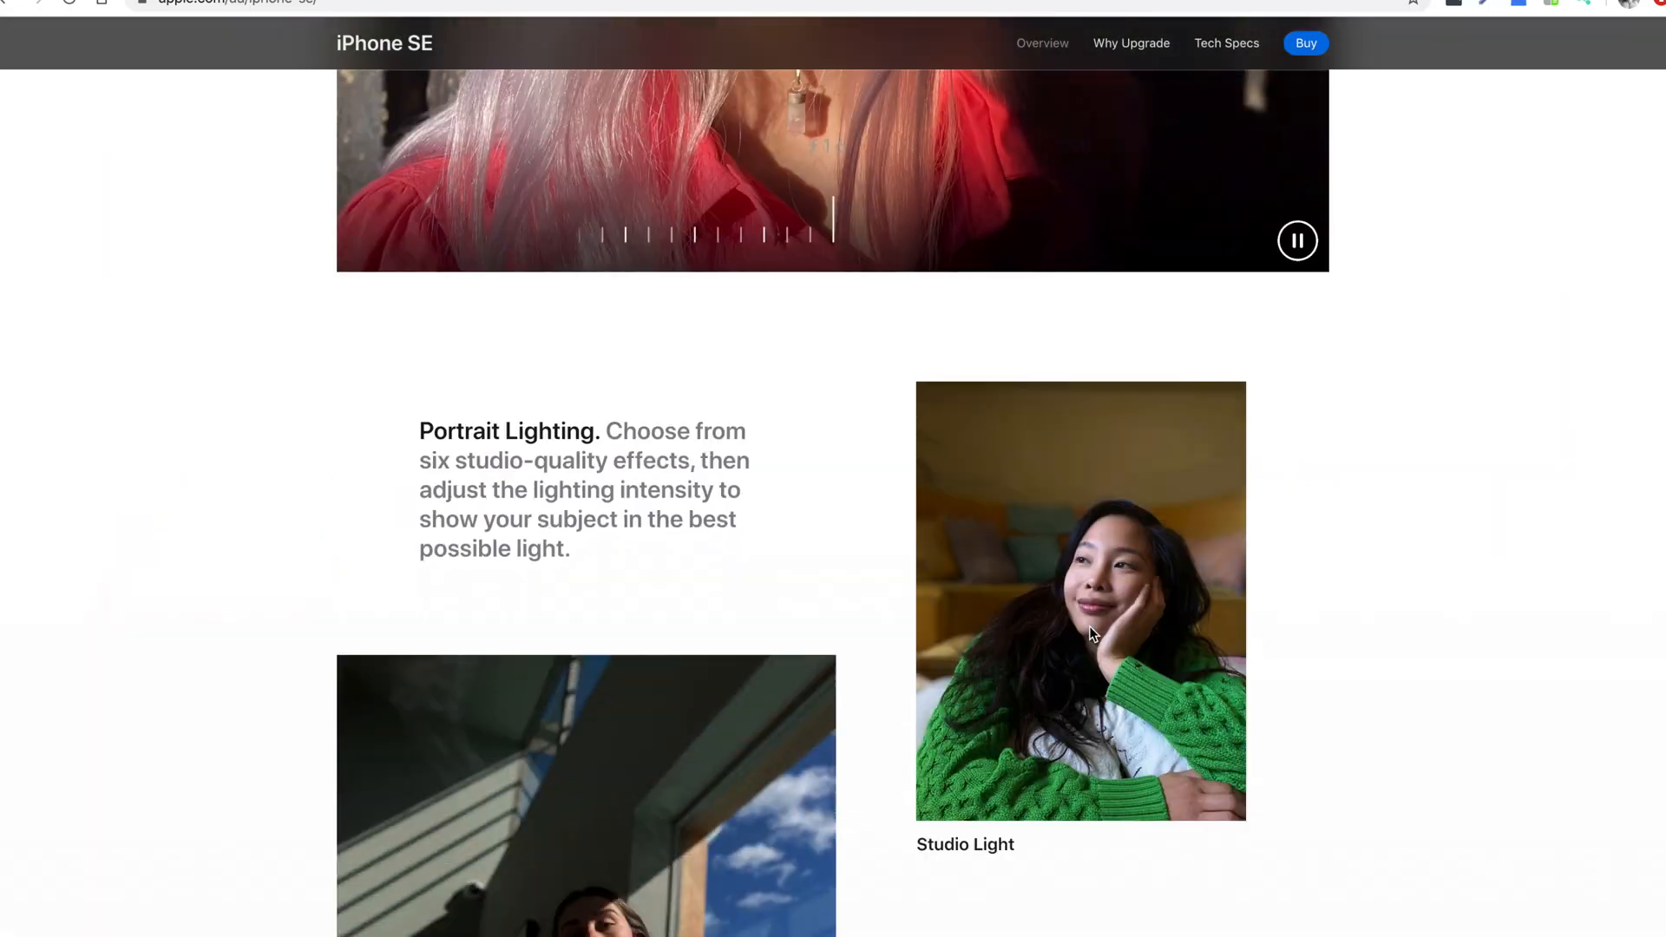
scroll(1090, 633, down, 10)
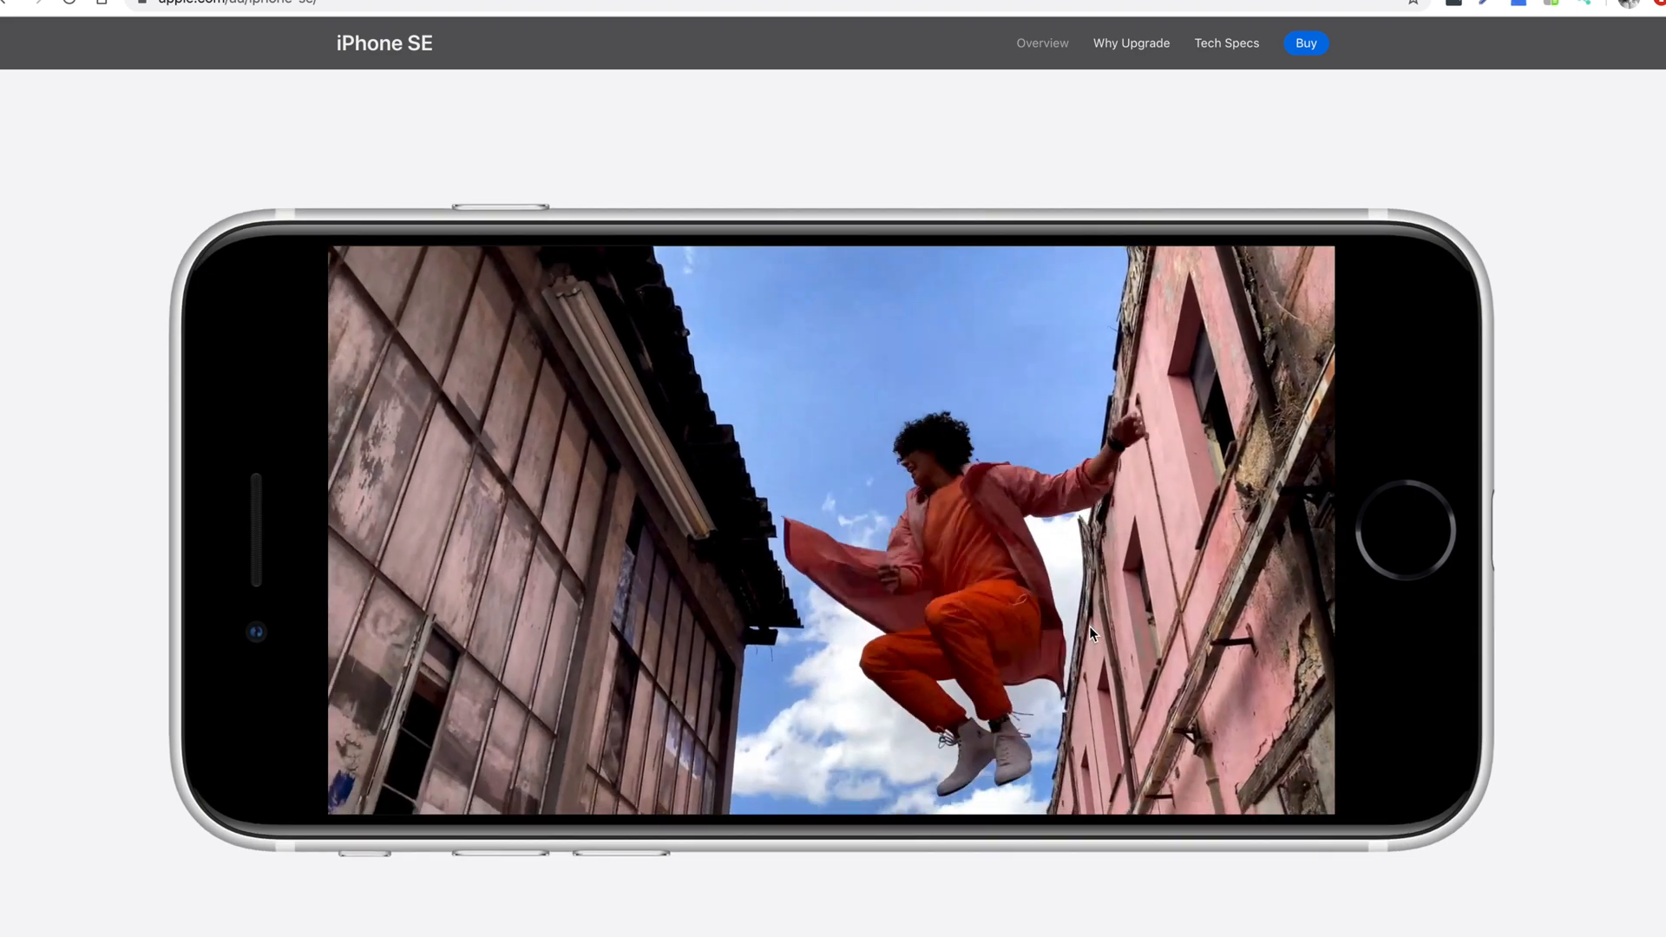
scroll(1090, 627, down, 4)
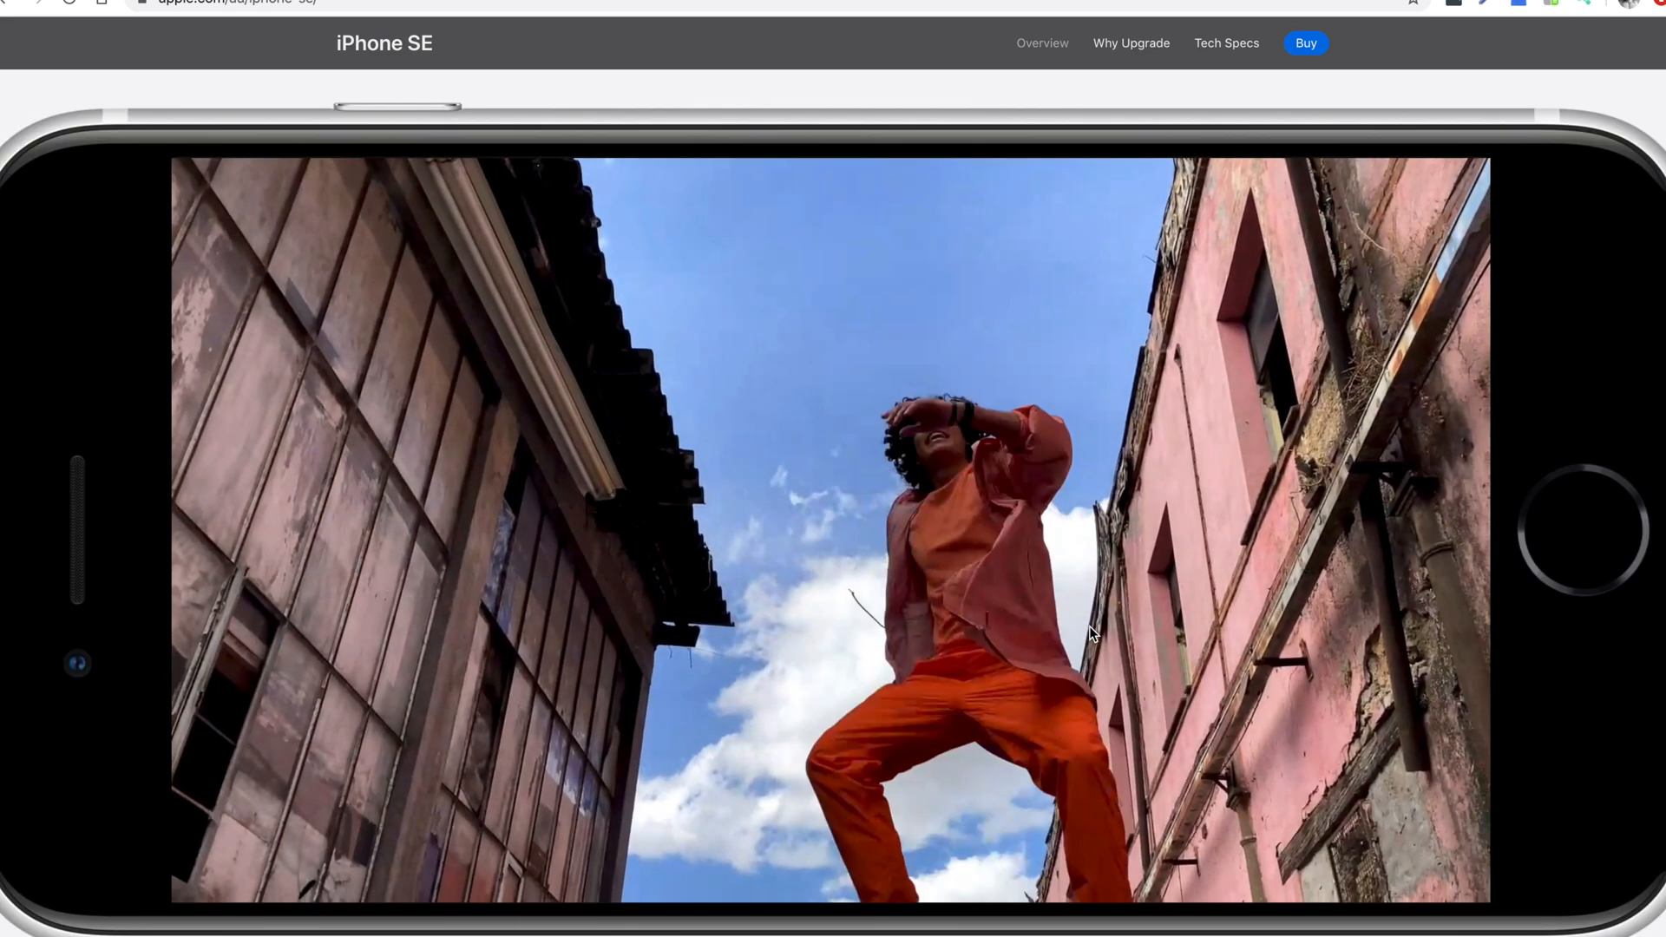
scroll(1299, 581, down, 5)
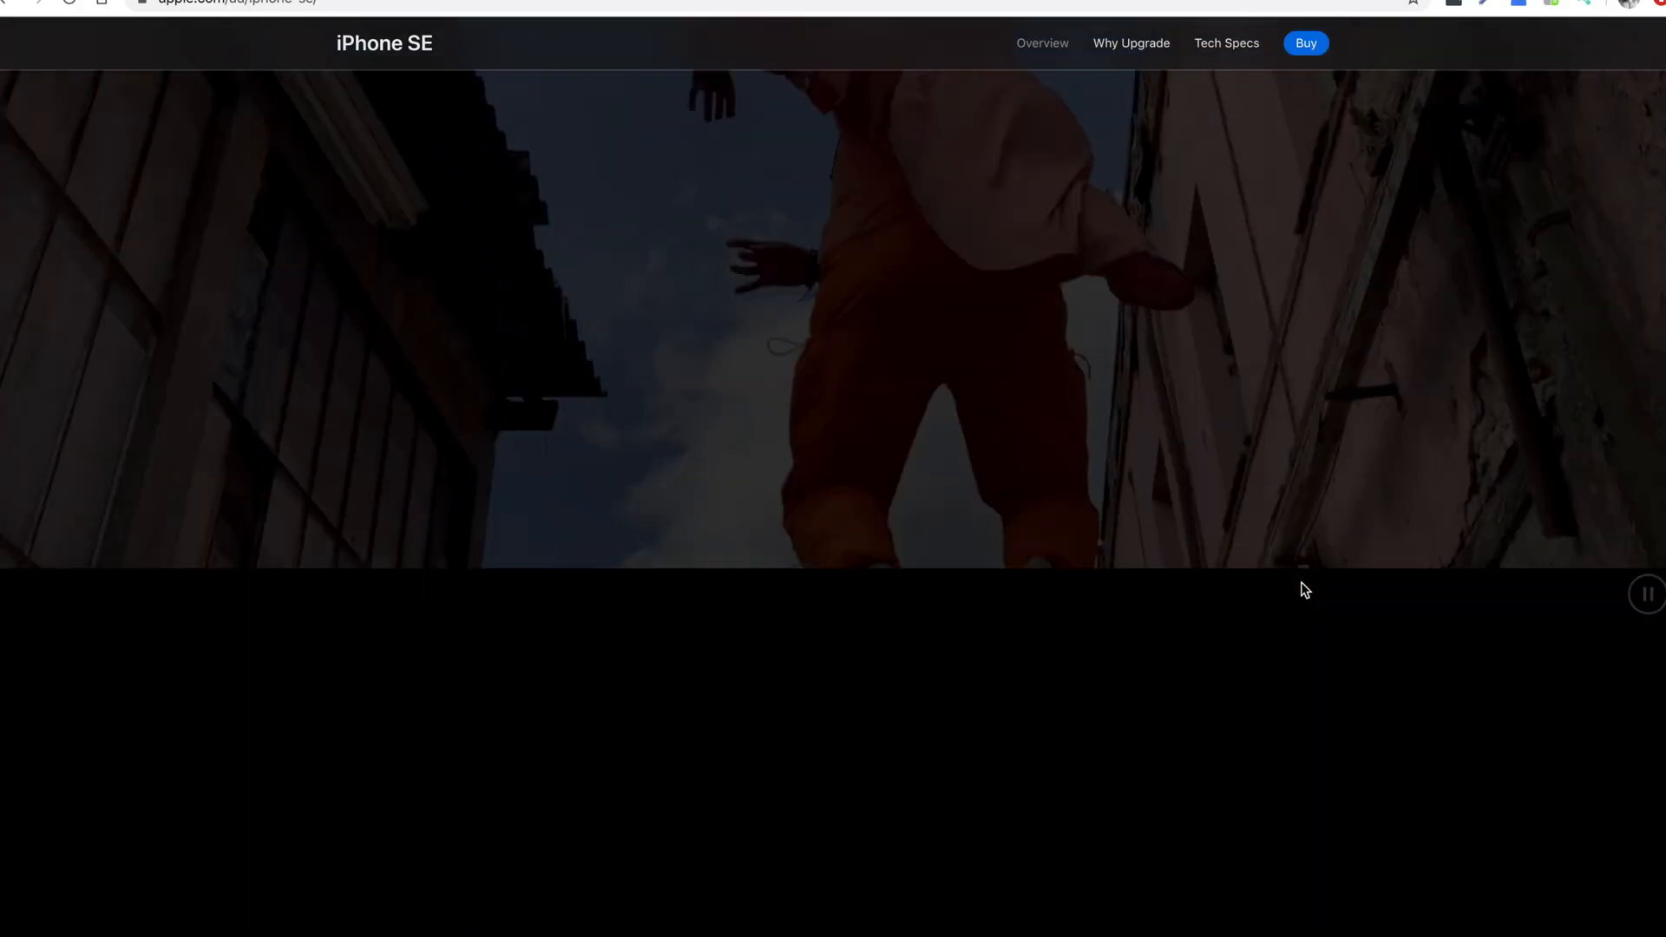
scroll(1304, 590, down, 6)
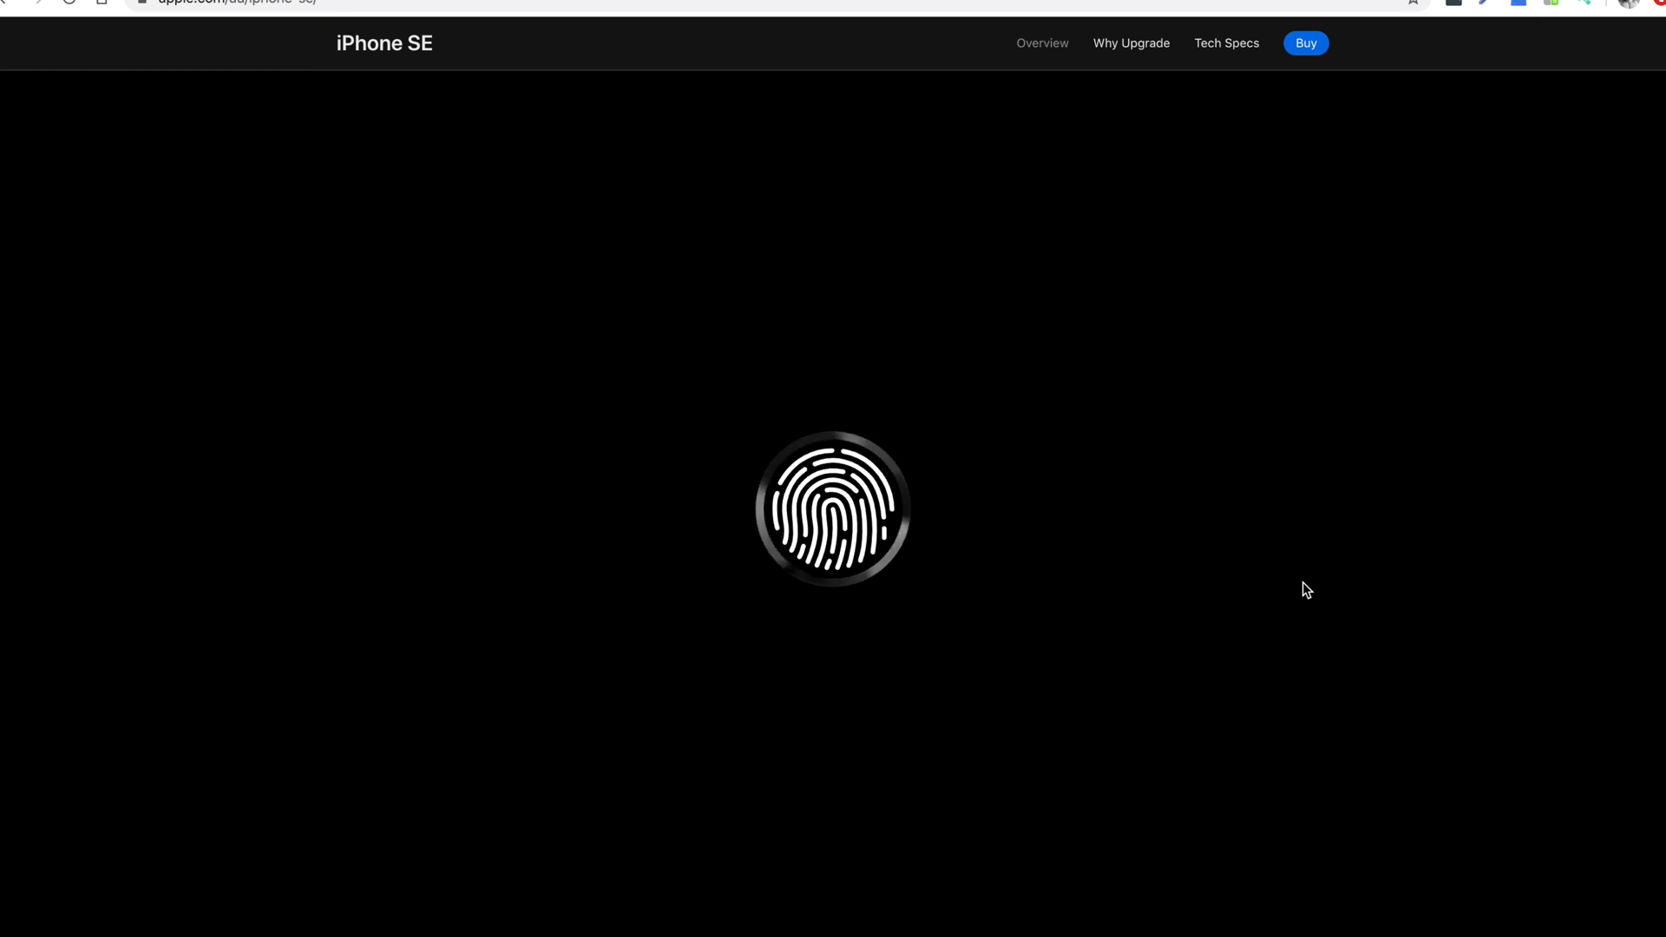
Capture a screenshot of the "Bingeworthy battery life." section, including the hands holding the phone.
scroll(1305, 590, down, 10)
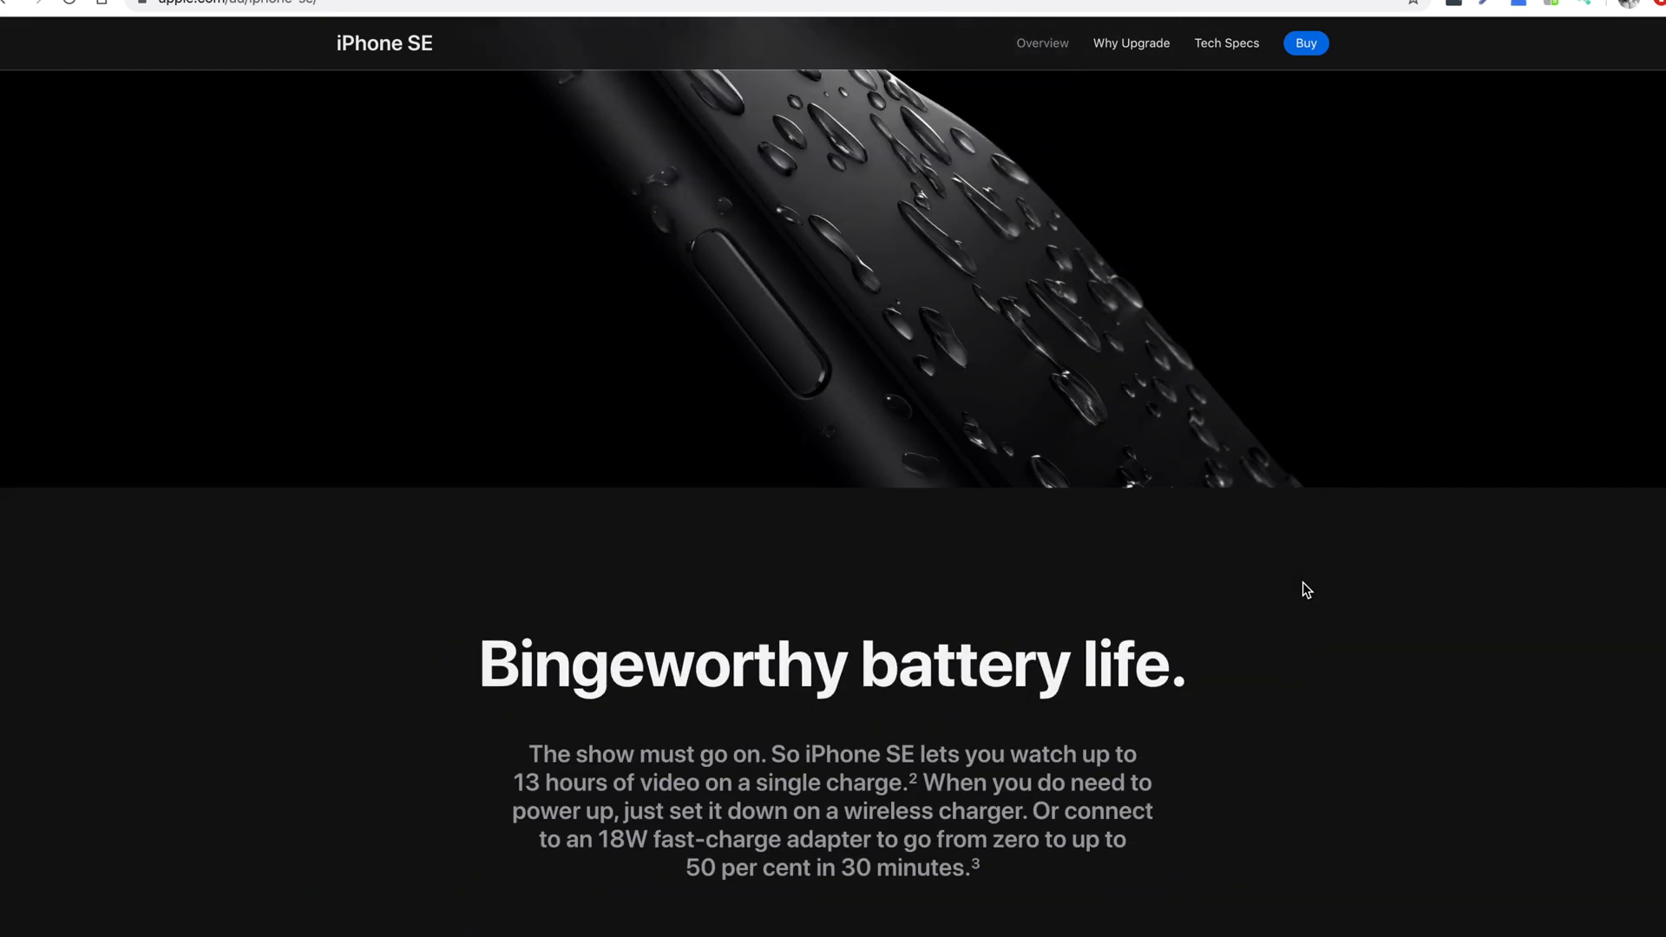
scroll(1305, 590, down, 7)
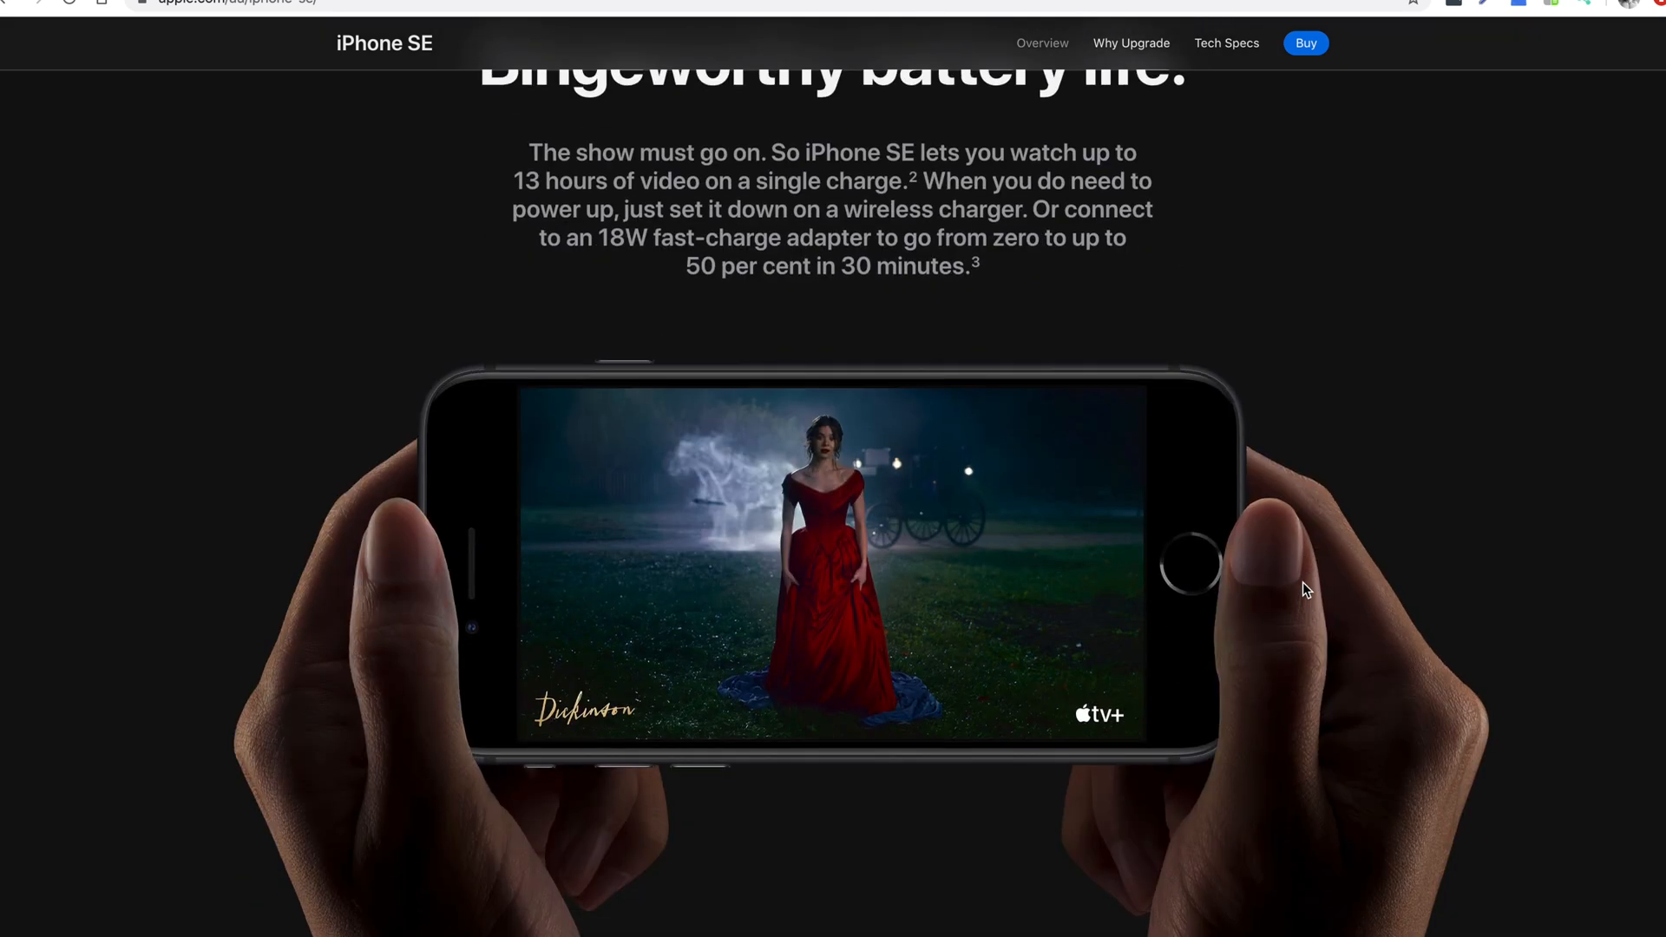
scroll(1303, 588, up, 1)
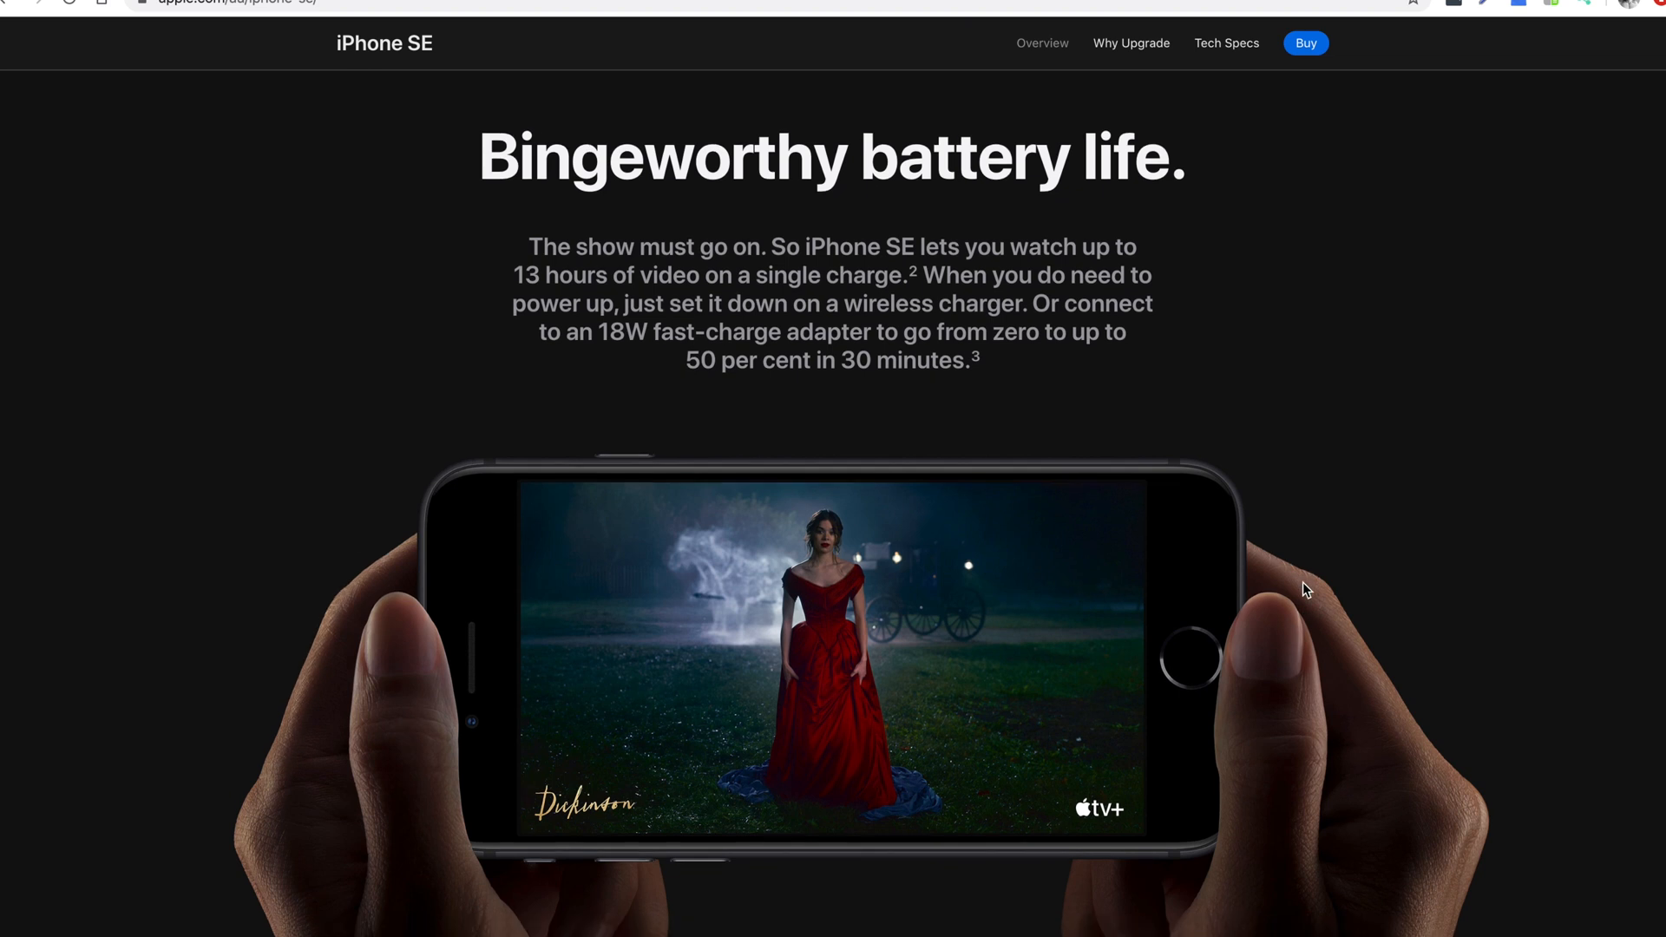
key(super+shift+4)
drag(60, 98, 1607, 936)
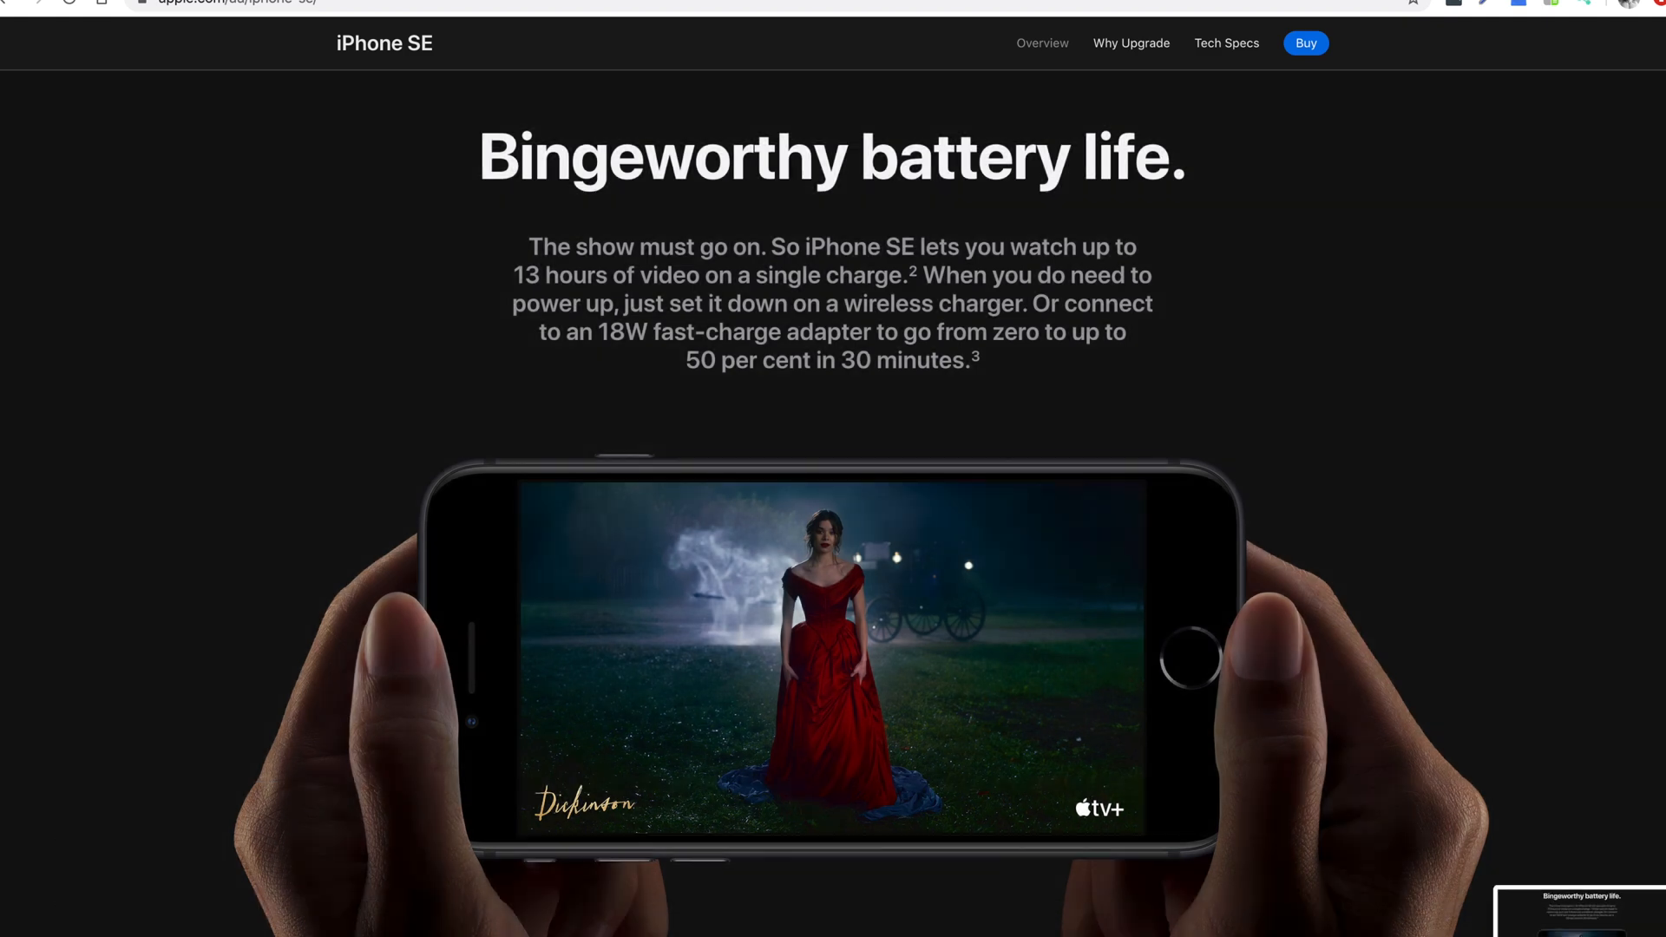
Capture a screenshot of the "Even more great stuff." section with its feature icons and descriptions.
scroll(1340, 673, down, 20)
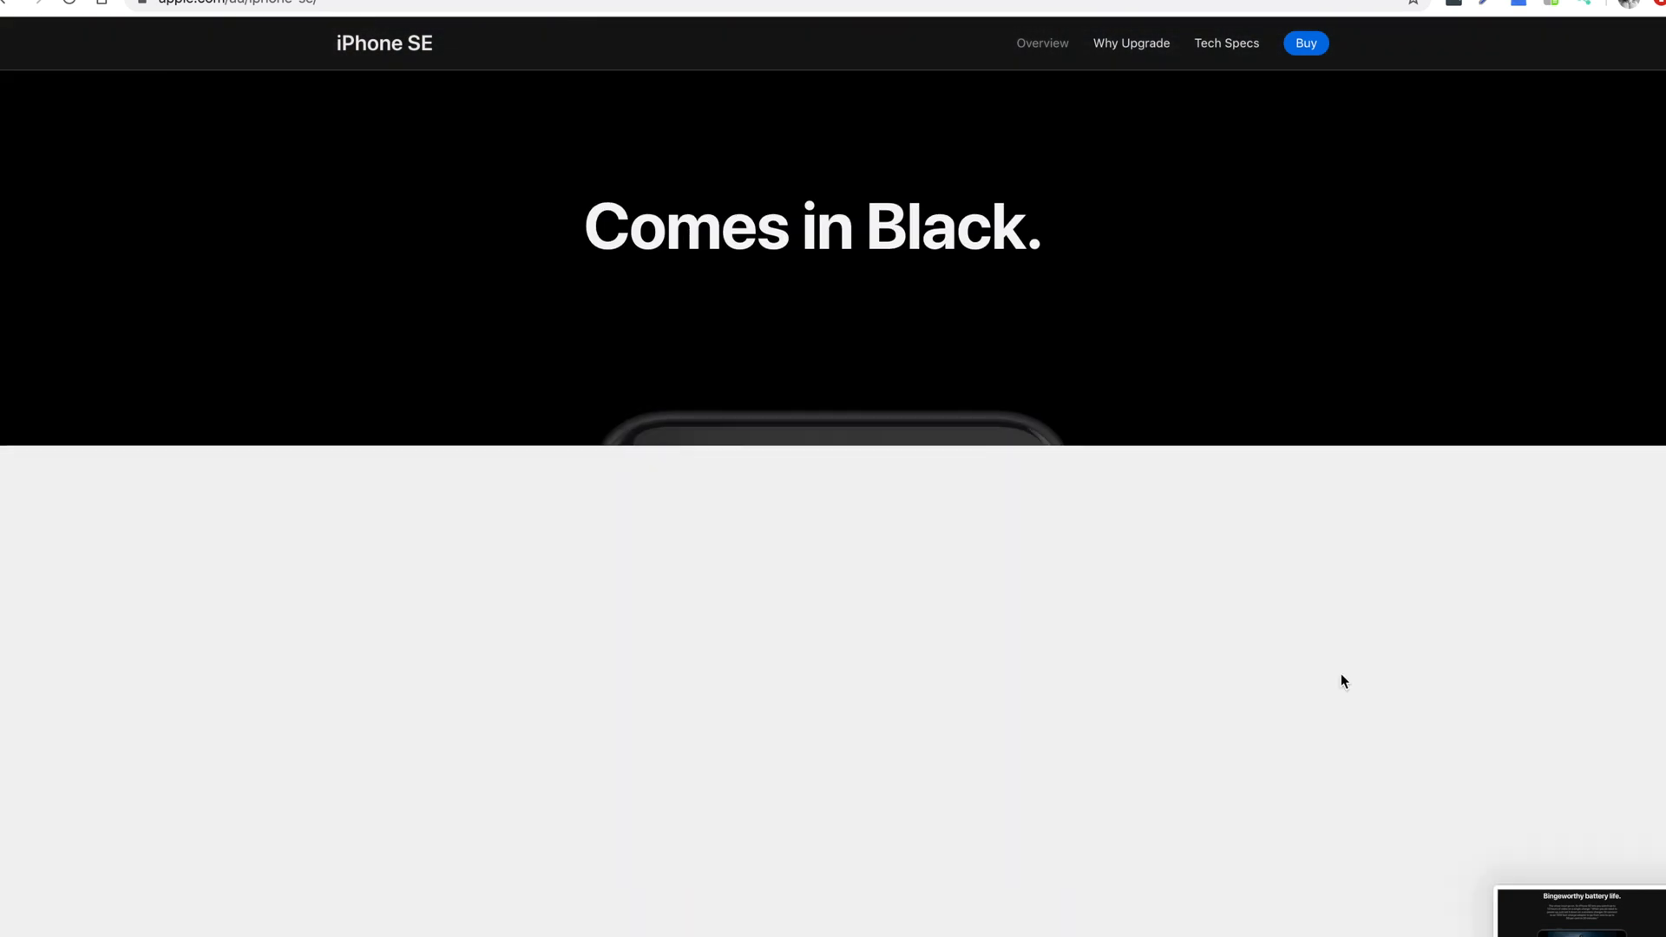
scroll(1340, 673, down, 15)
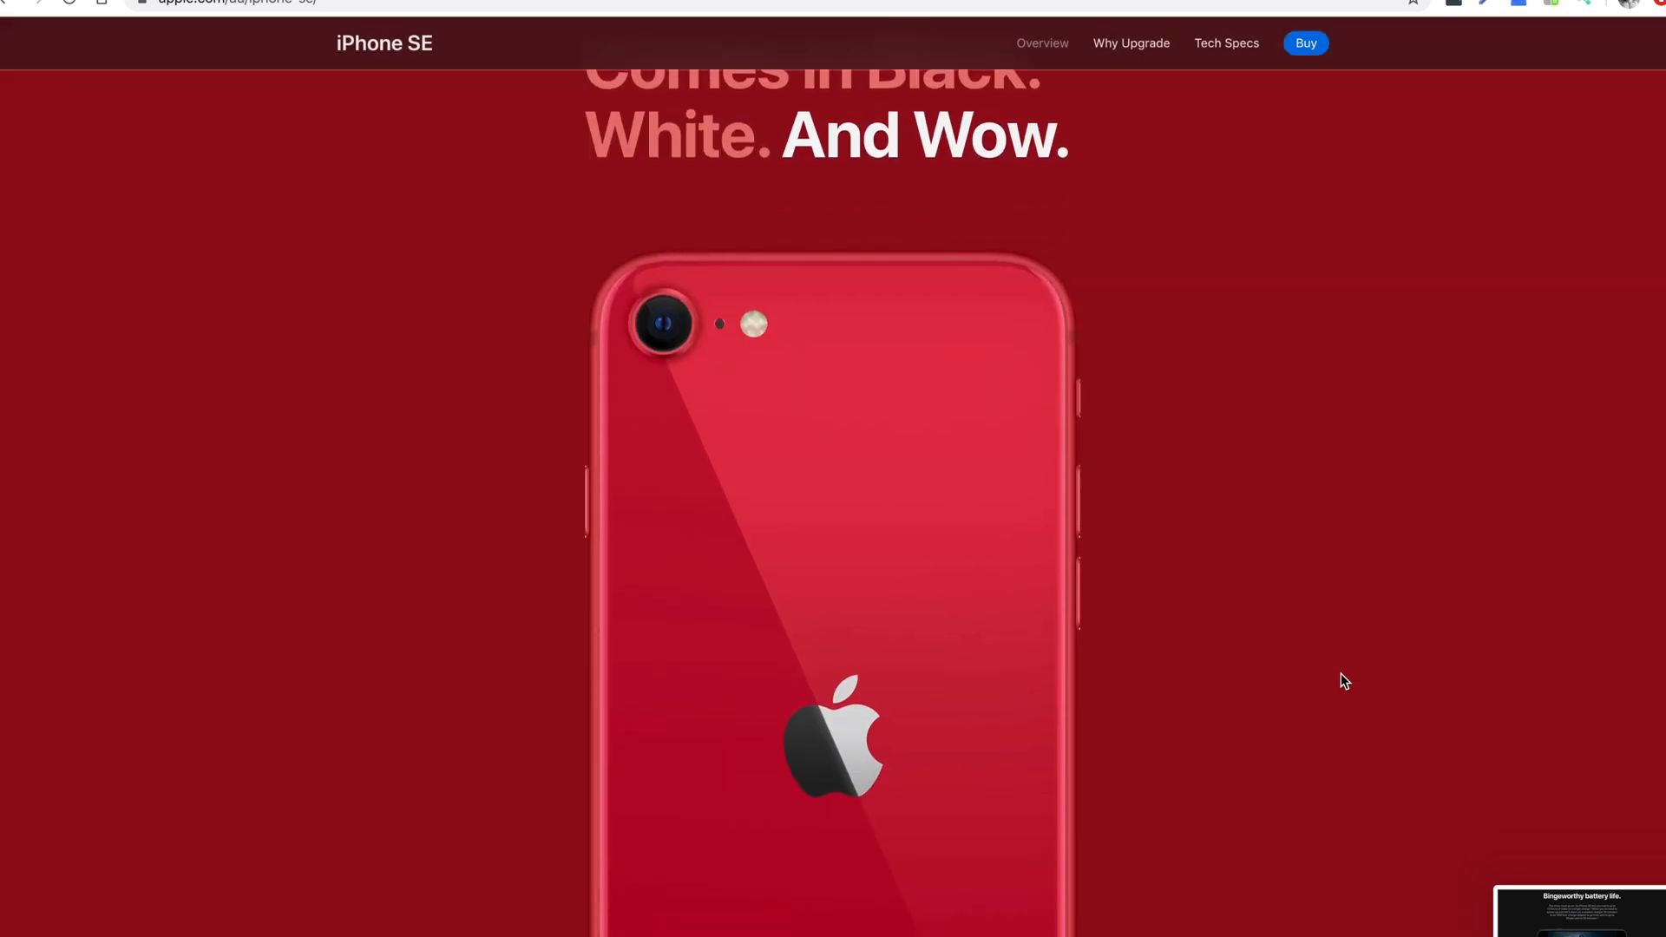
scroll(1340, 673, down, 5)
scroll(1340, 673, up, 3)
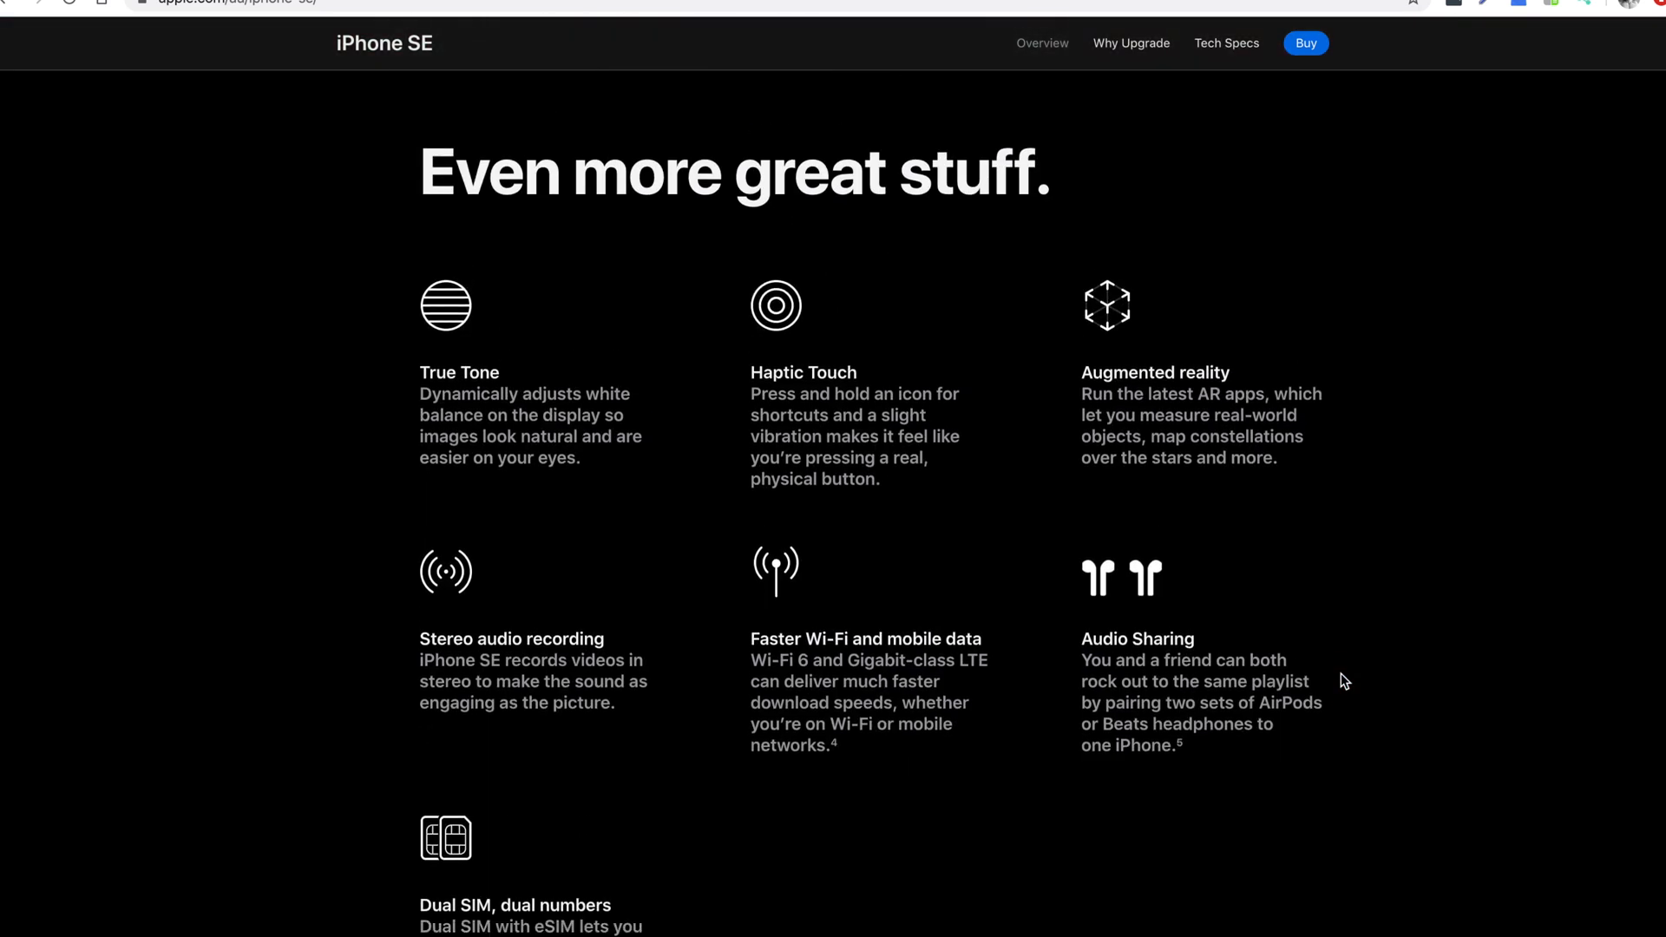
key(super+shift+4)
drag(103, 85, 1517, 799)
Capture a screenshot of the "Explore iPhone accessories." section with the two cases and AirPods.
scroll(1515, 799, down, 15)
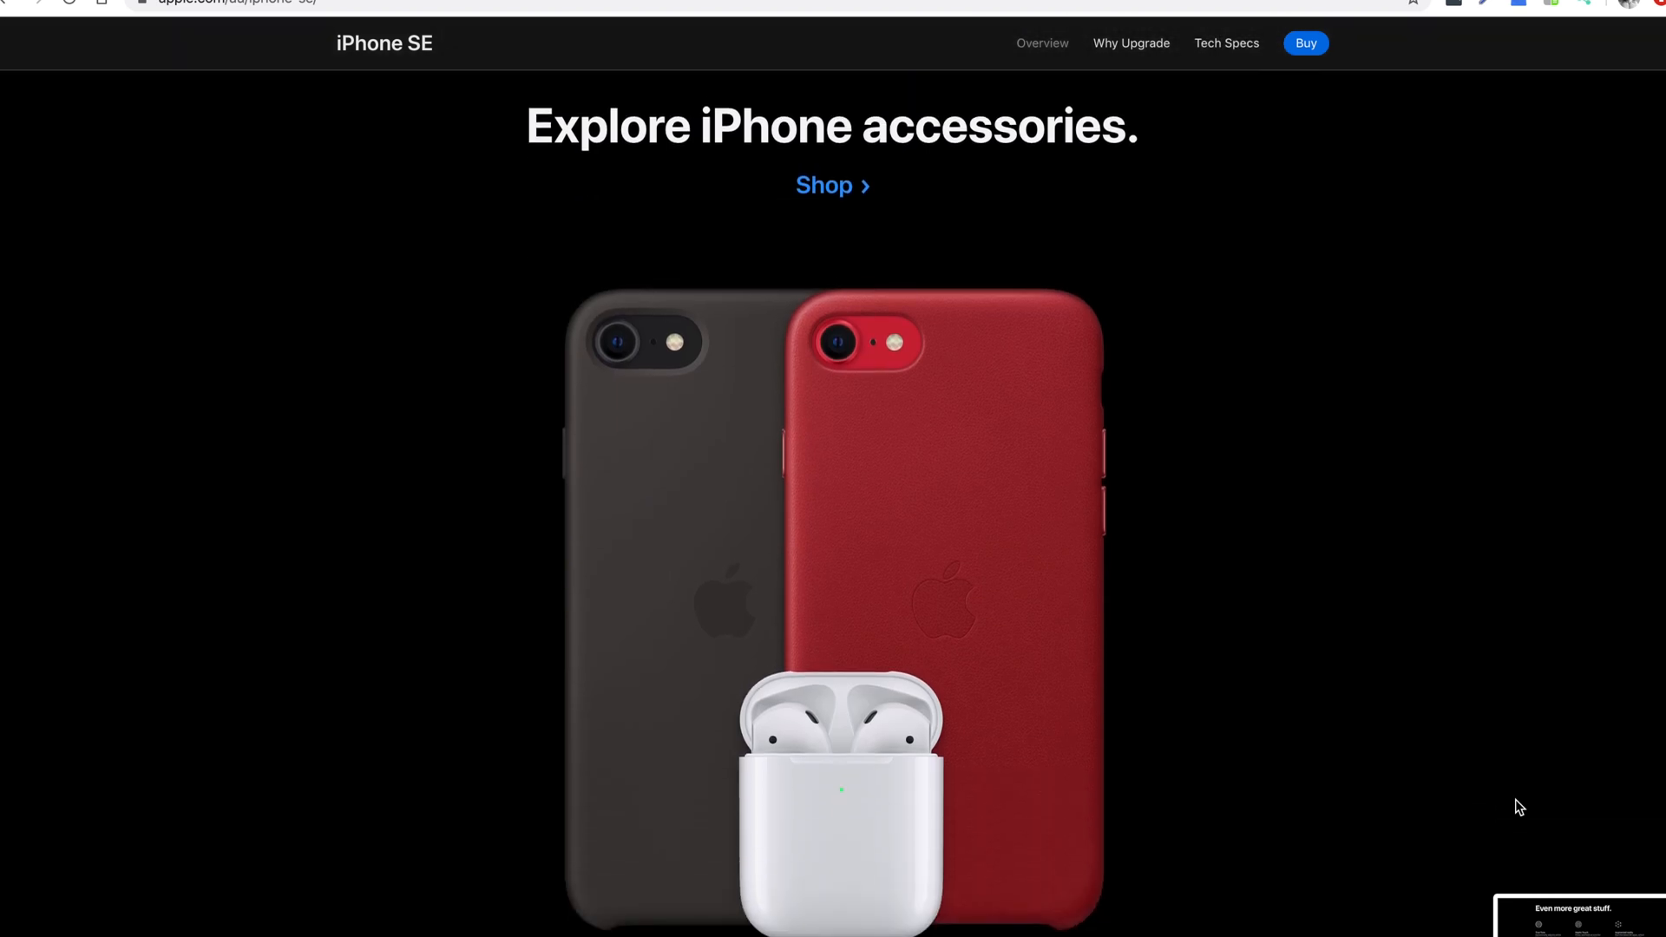
key(super+shift+4)
drag(109, 90, 1614, 935)
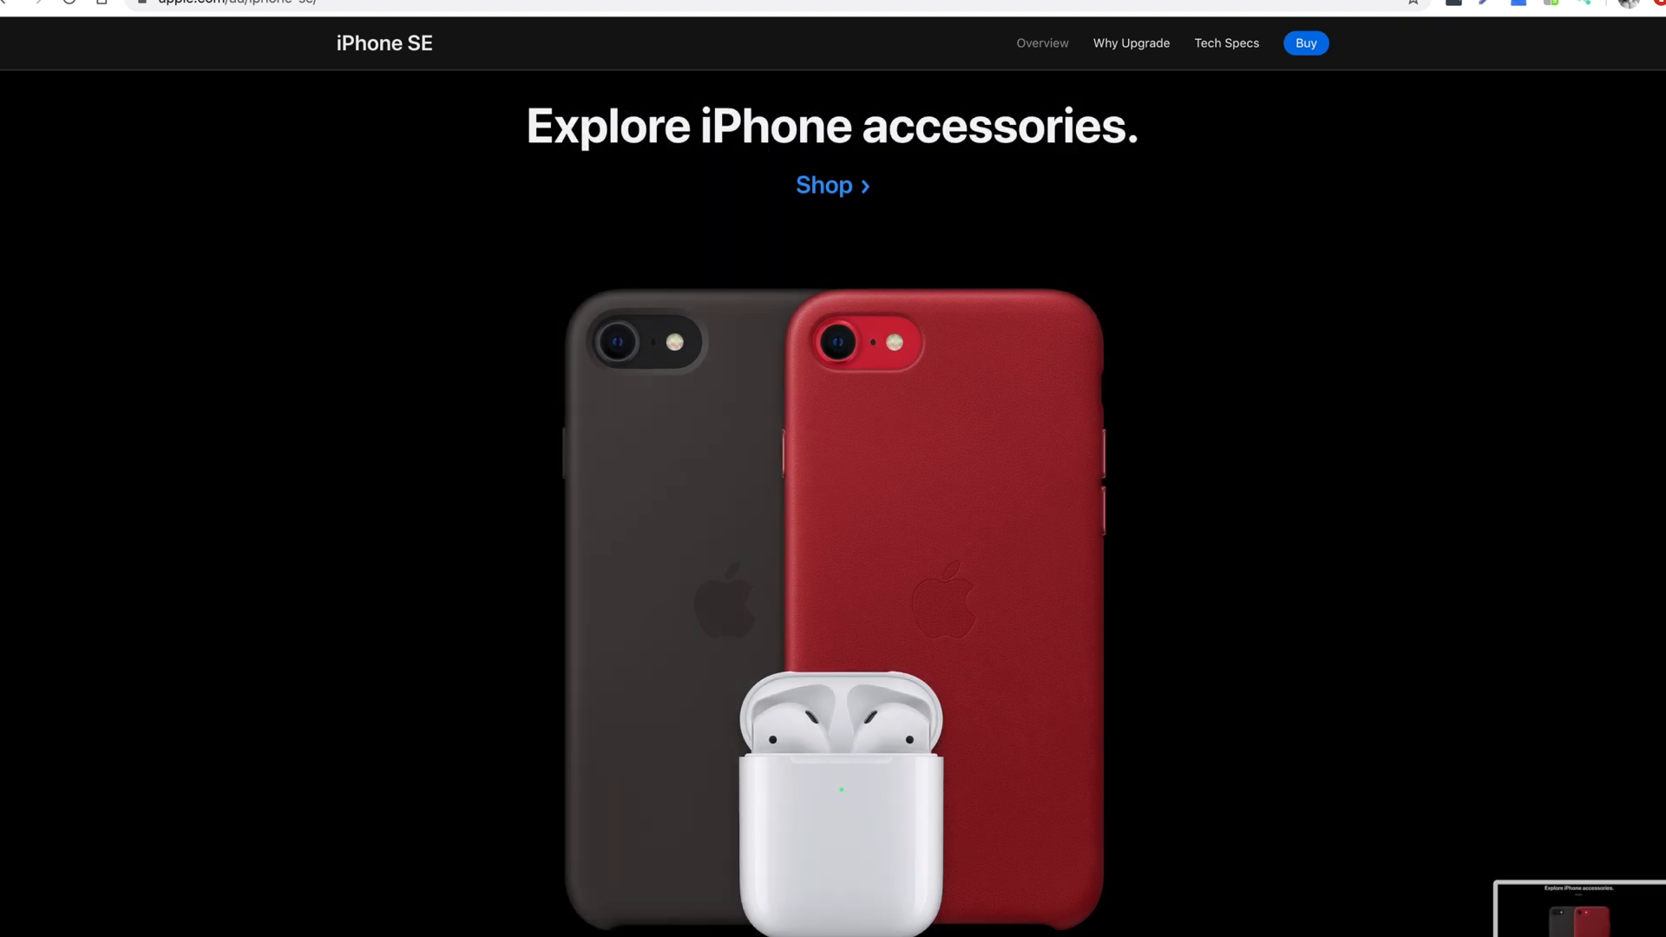
Look over the rest of the iPhone SE page down to its footer and switch back to Final Cut Pro.
scroll(1291, 828, down, 15)
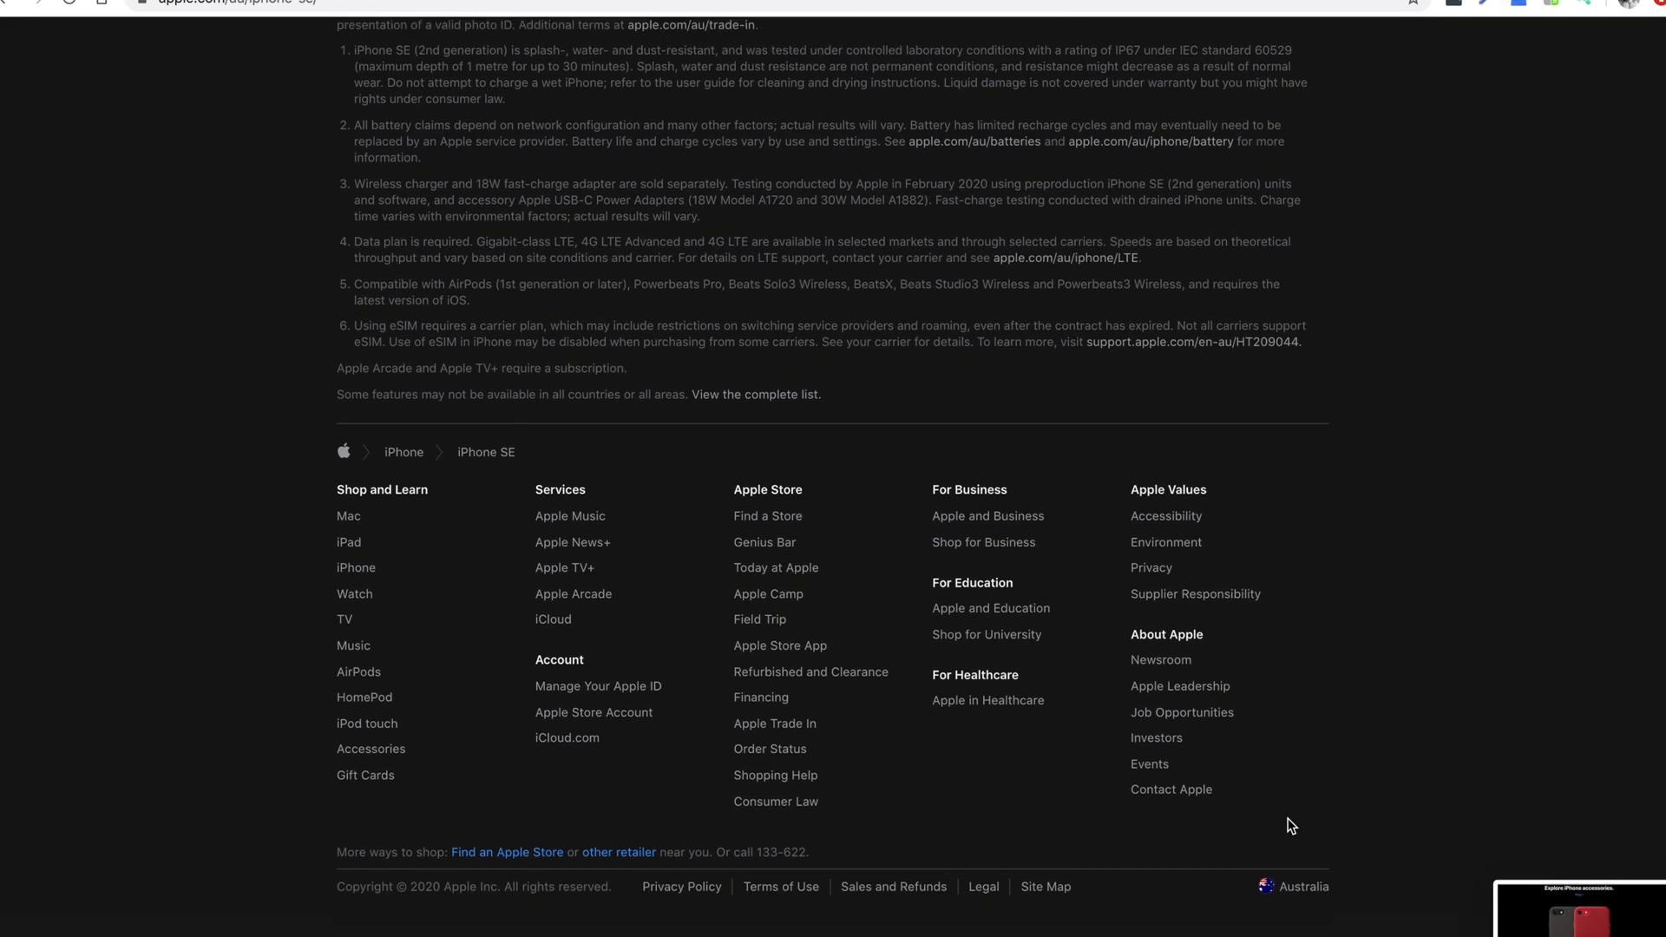
scroll(1291, 827, up, 12)
scroll(1291, 826, up, 10)
scroll(1291, 826, down, 7)
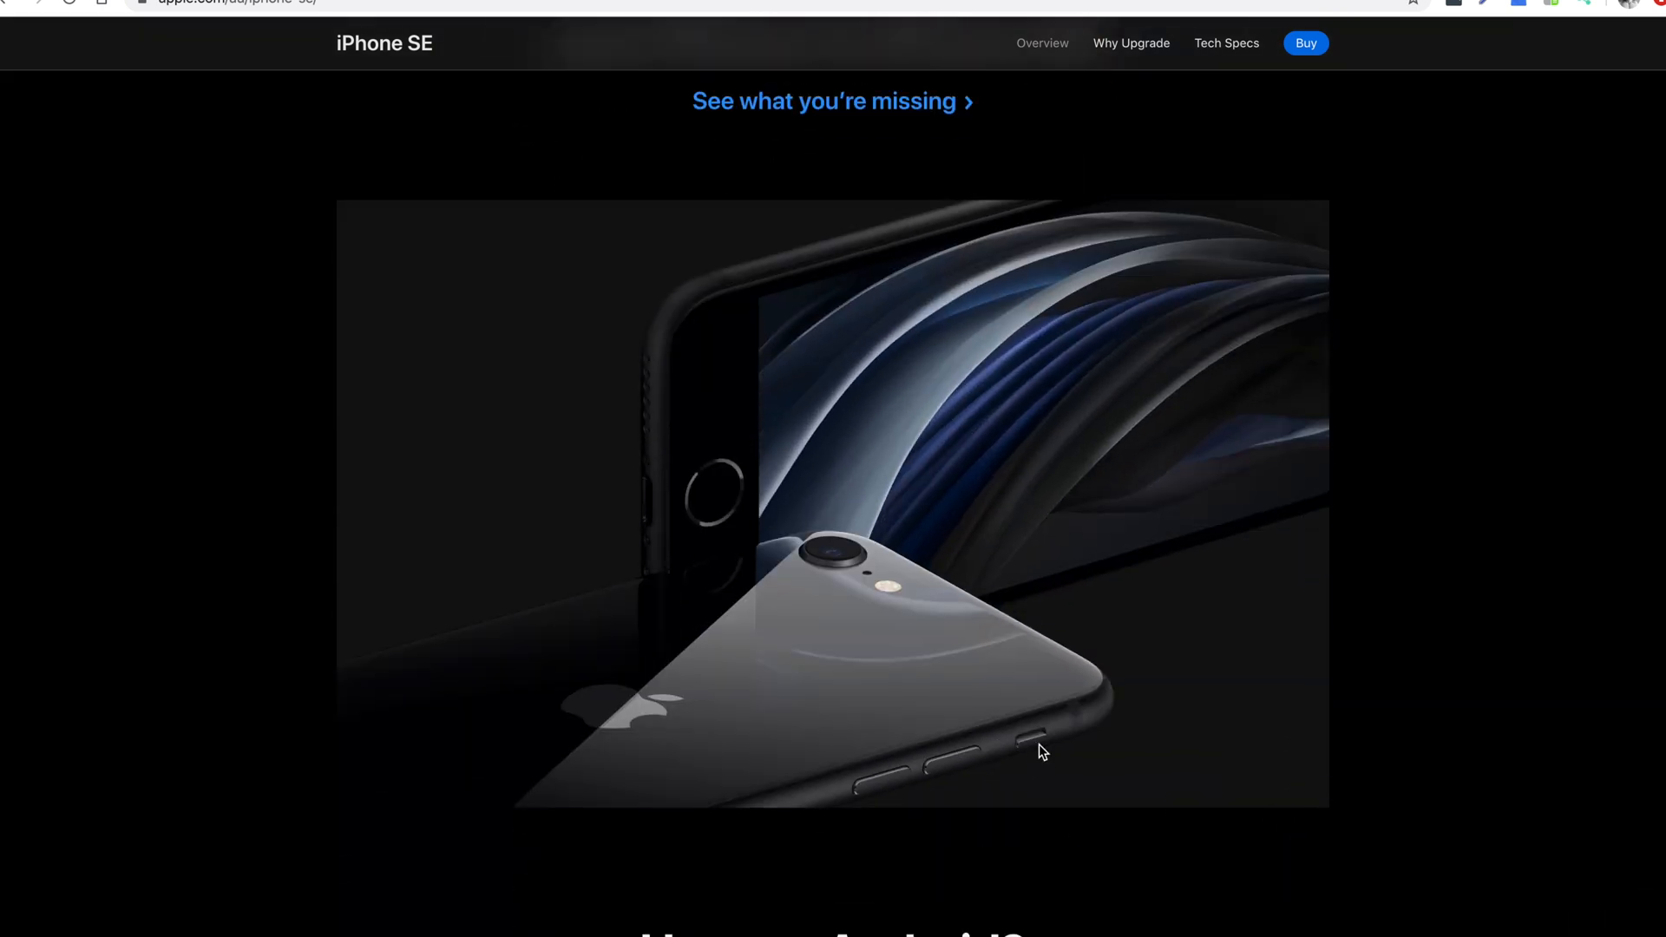
key(ctrl+Left)
key(ctrl+Left)
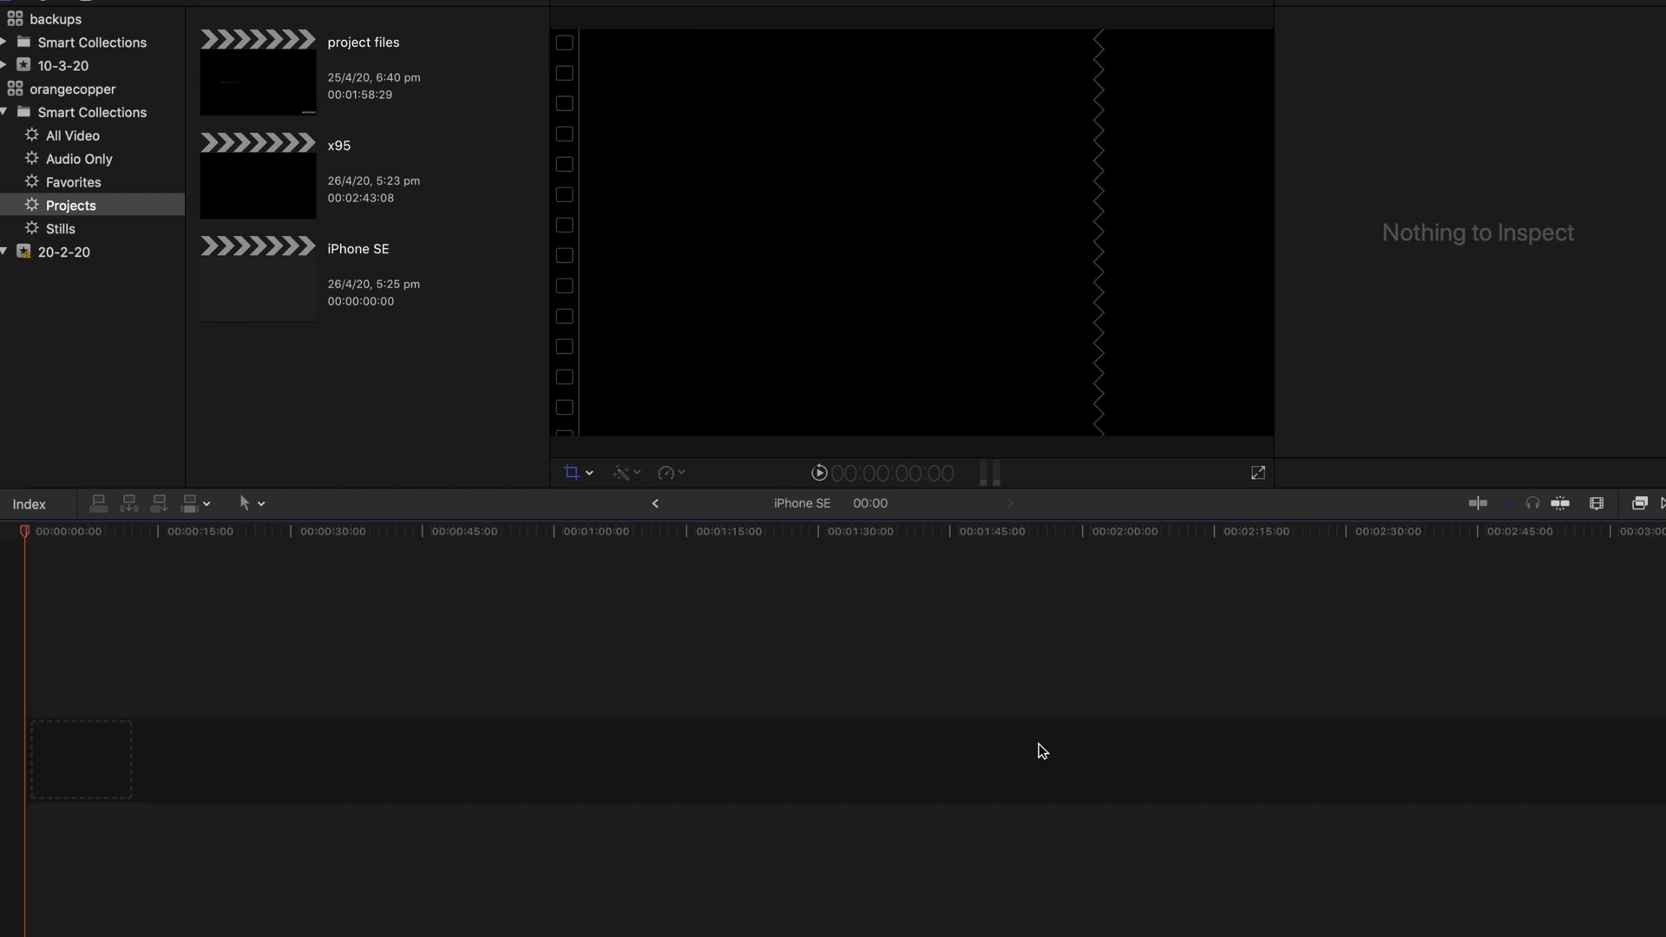
Switch to the Desktop folder in Finder, select the five new screenshots and sort the files by Date Created.
key(ctrl+Right)
drag(985, 219, 280, 54)
right_click(642, 242)
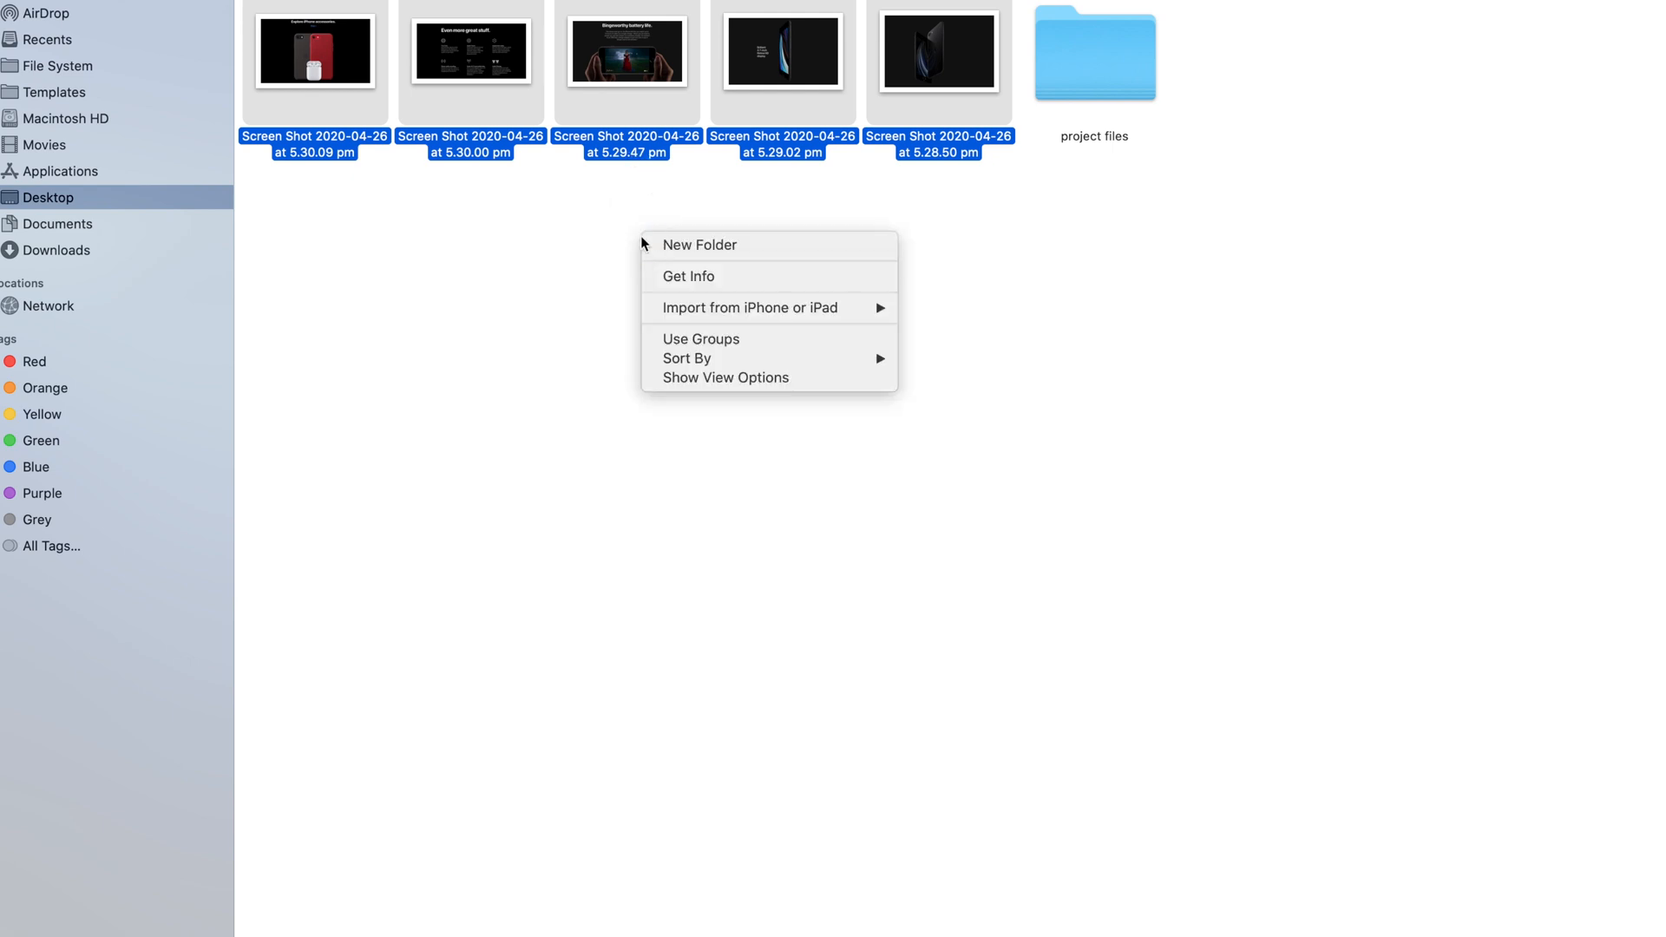
mouse_move(736, 354)
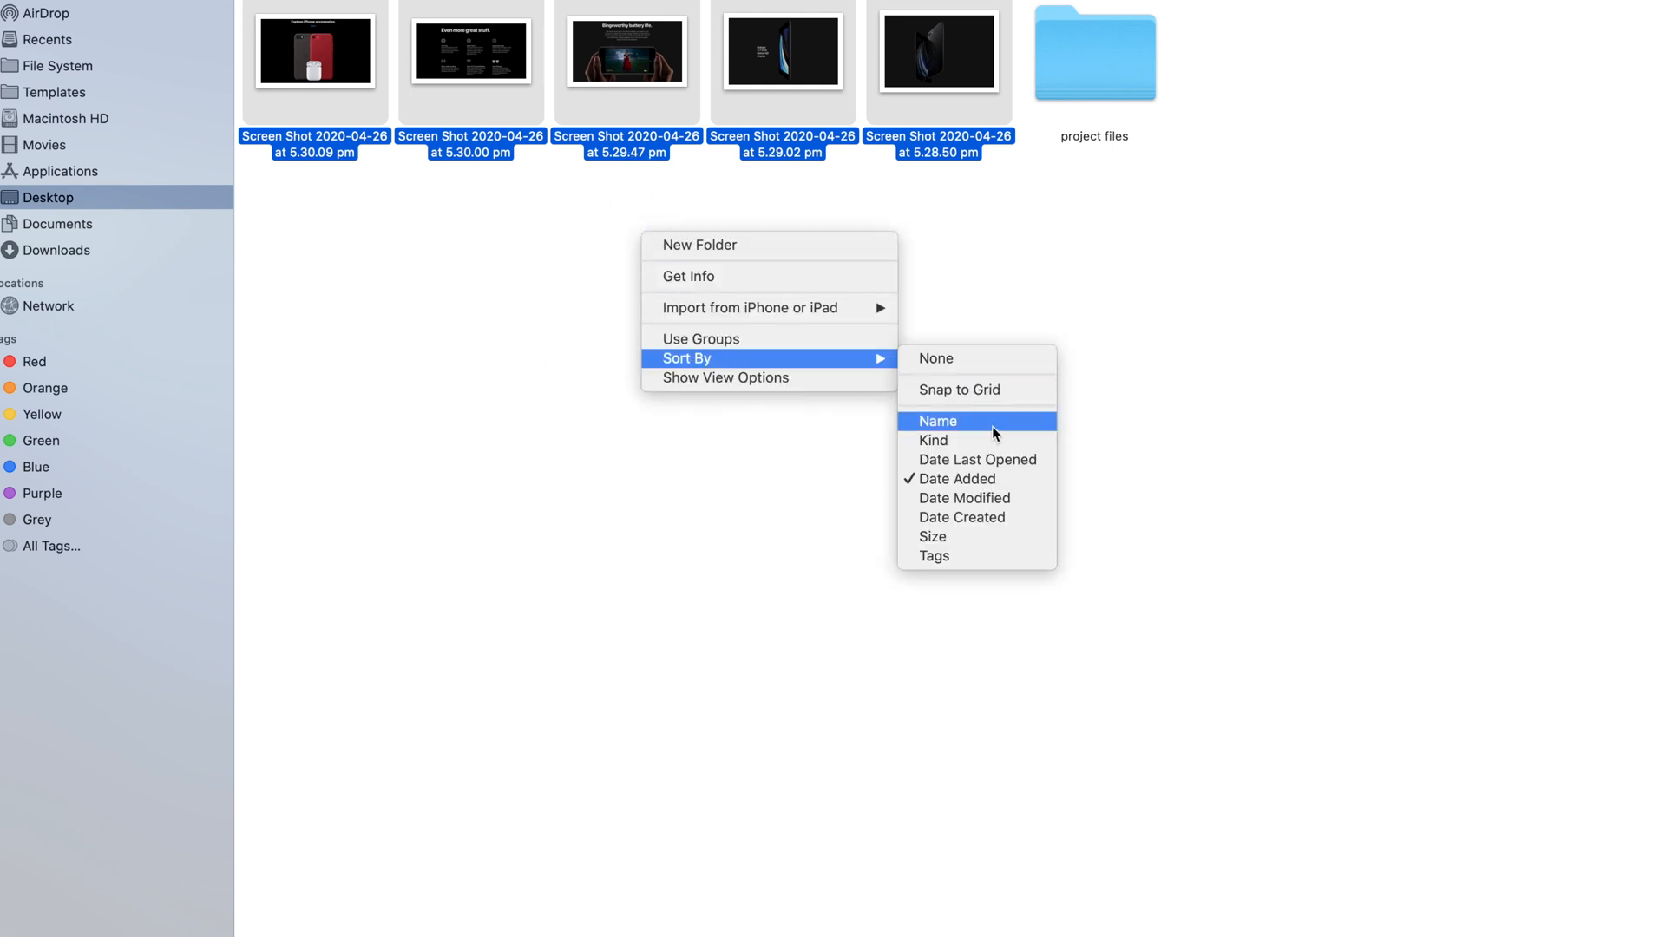
click(989, 517)
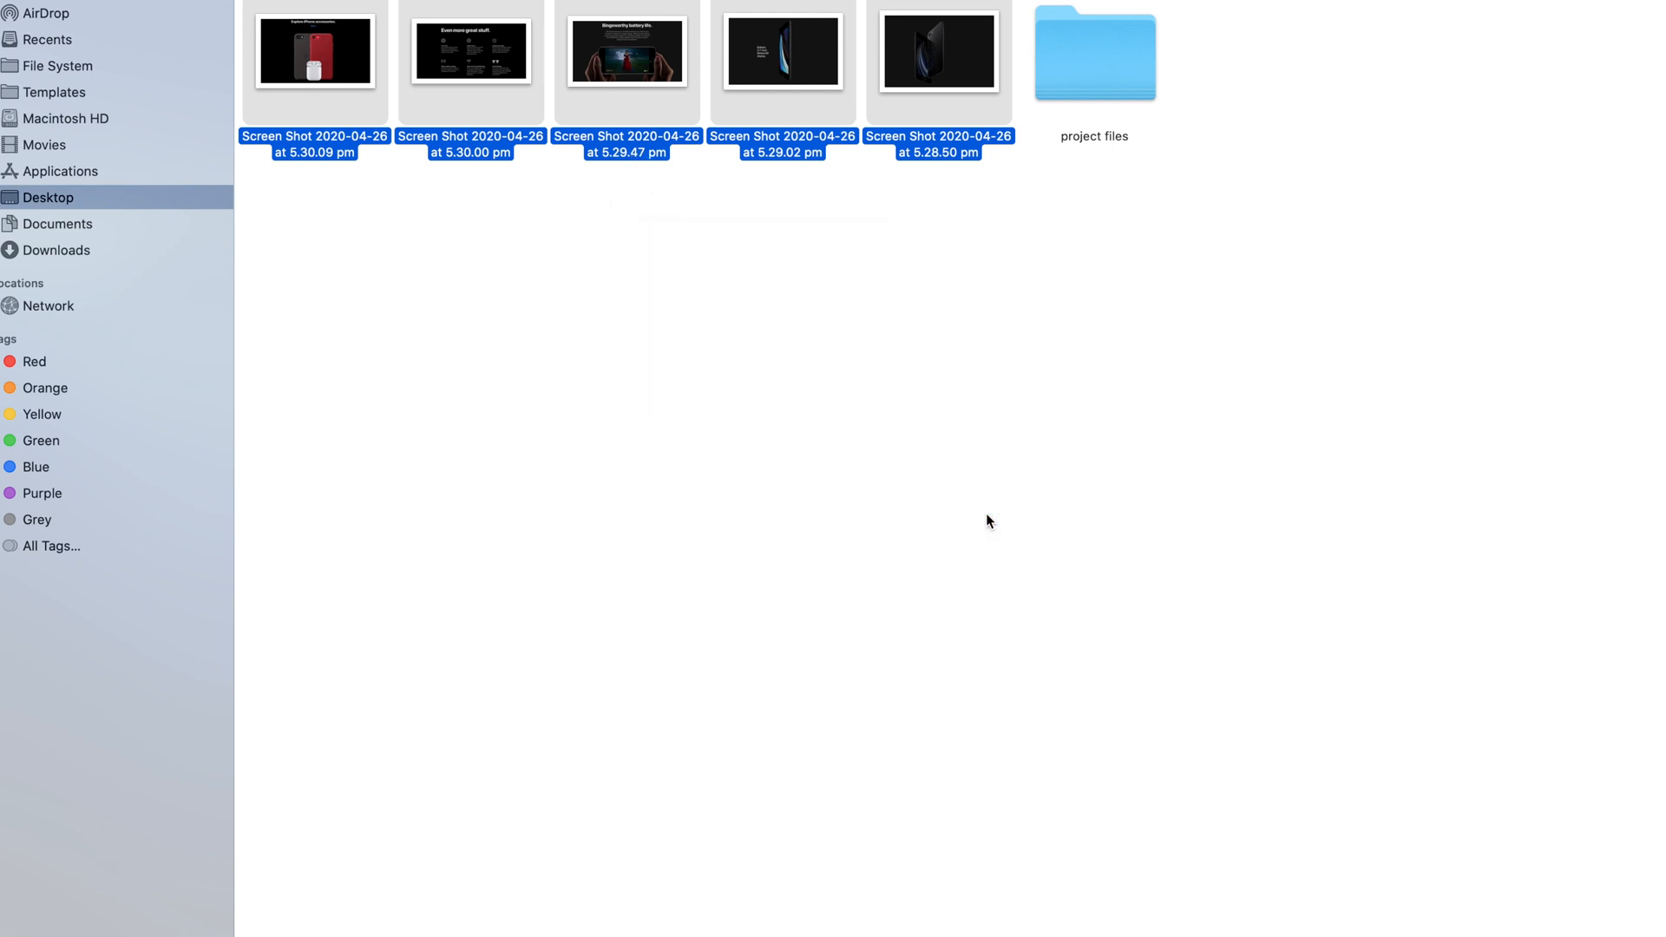
Sort the Desktop files by Date Modified and add the five selected screenshots to the iPhone SE timeline in Final Cut Pro.
right_click(840, 139)
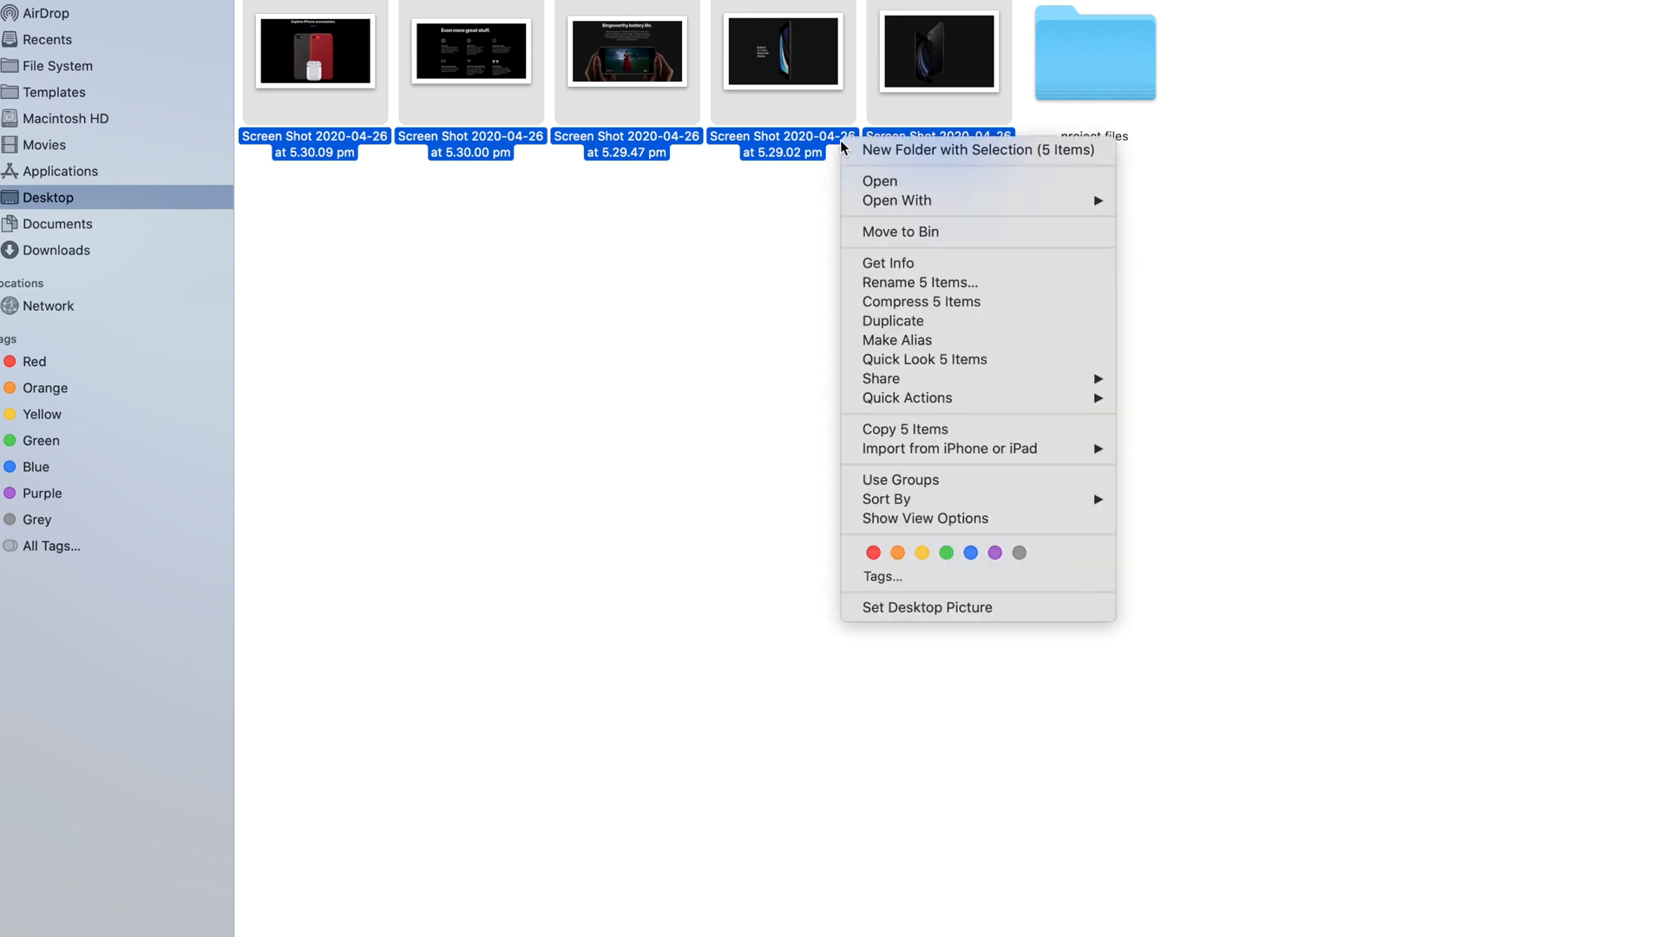
mouse_move(997, 499)
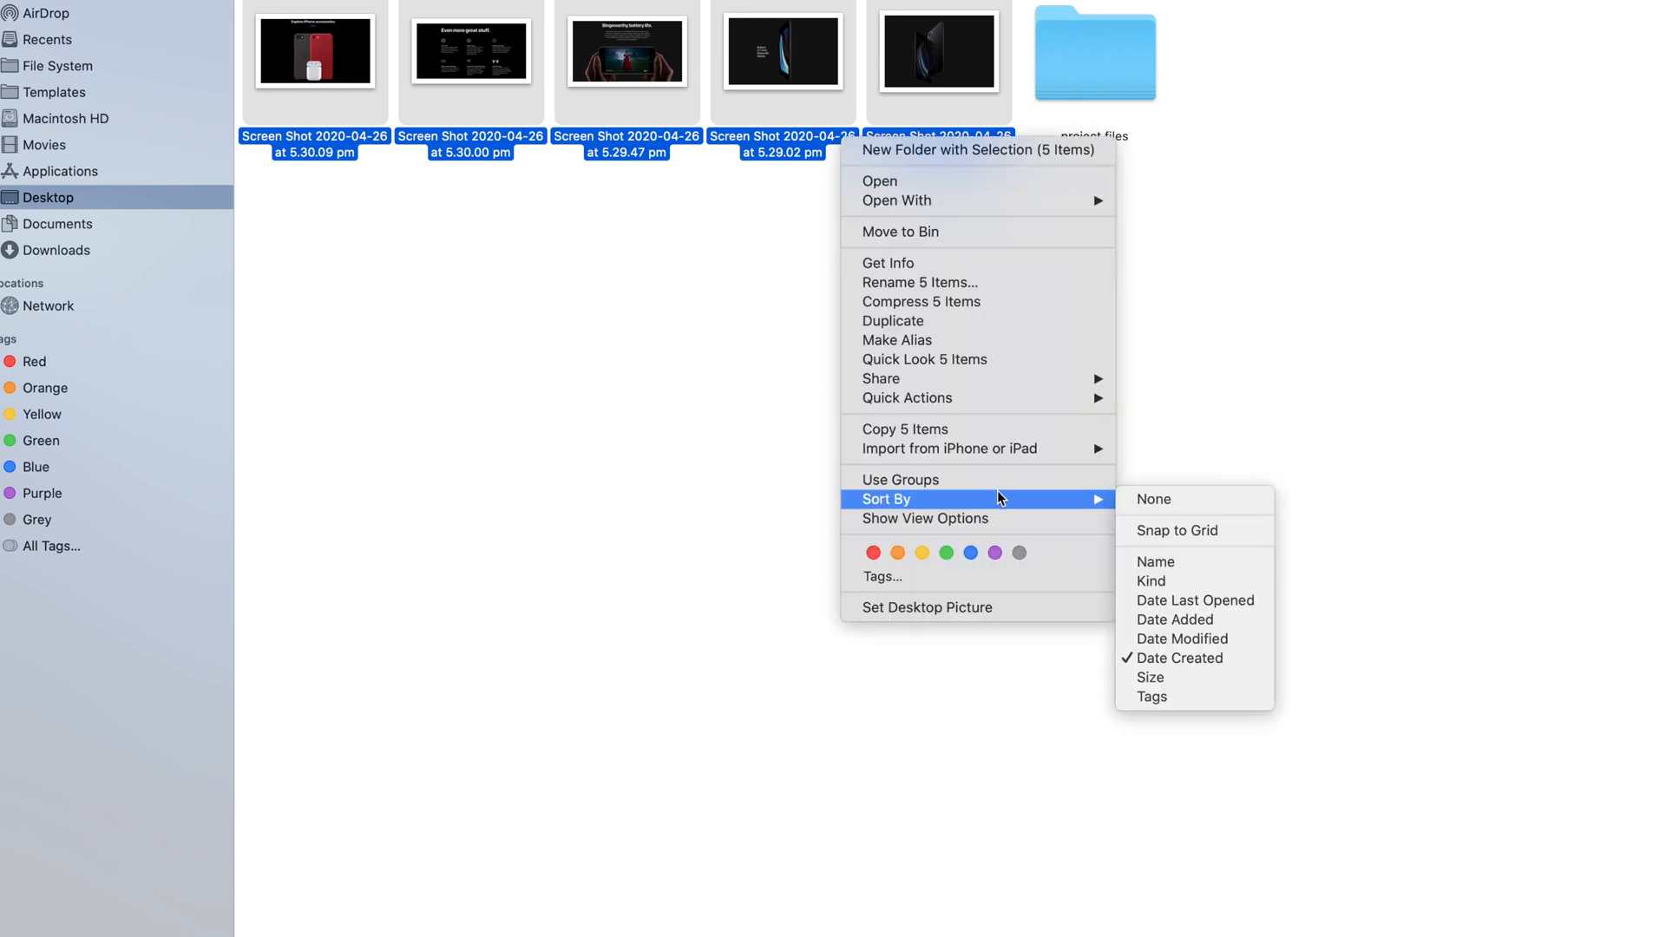
click(1228, 636)
drag(929, 101, 382, 750)
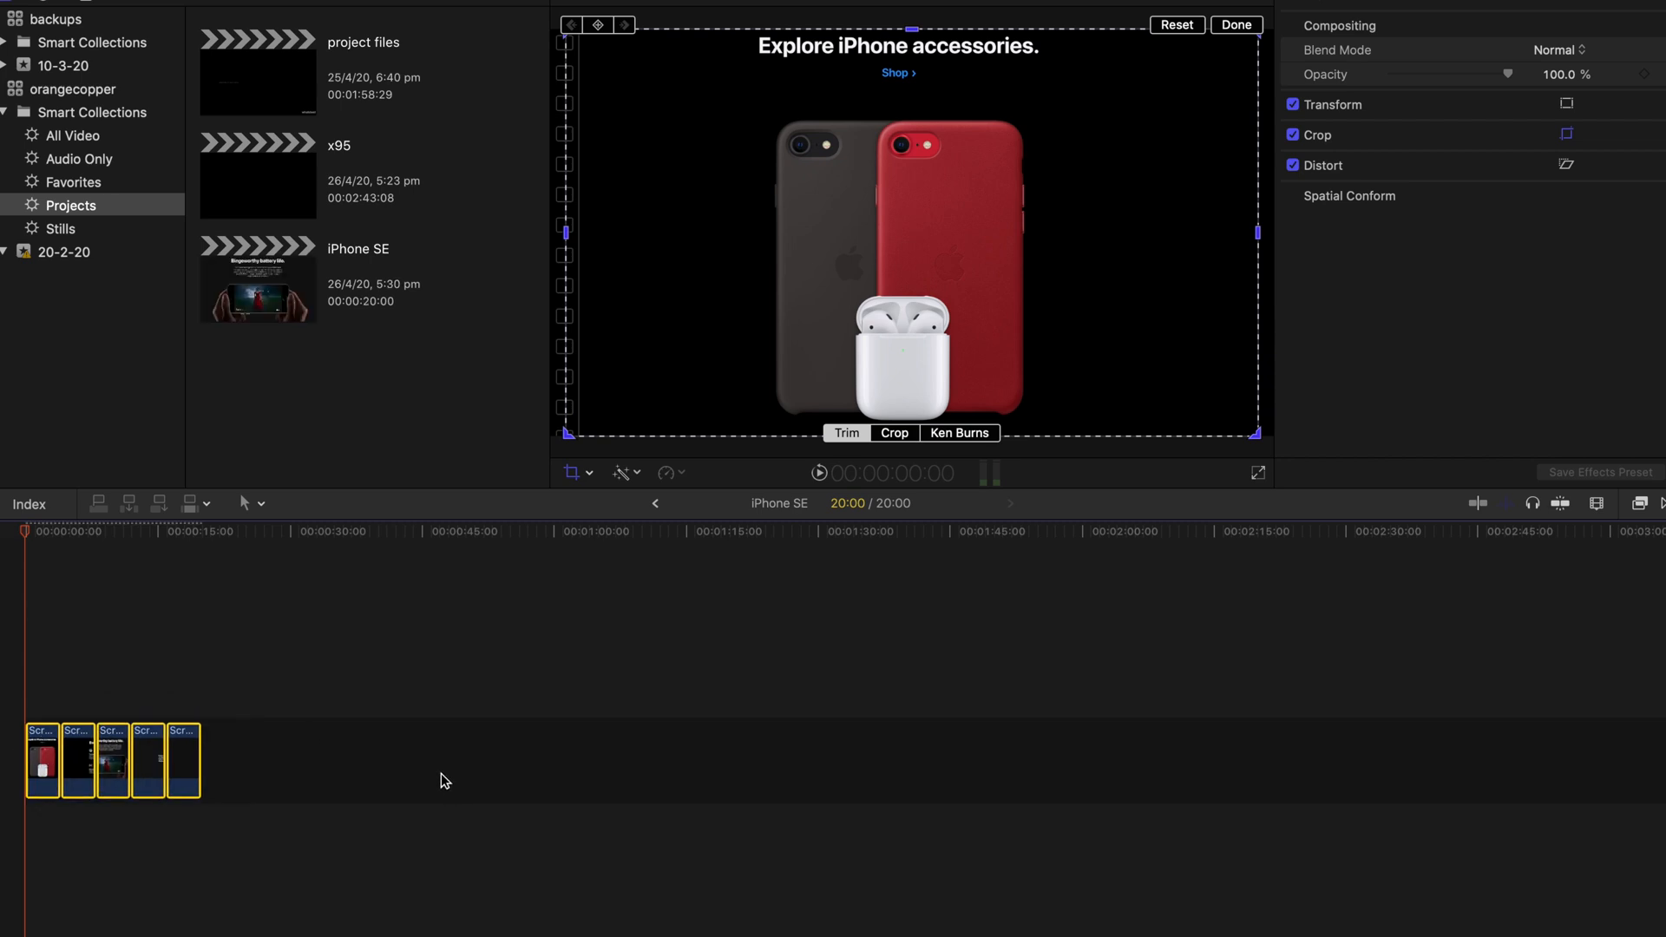
Play the iPhone SE timeline to preview the five screenshot clips and return to the start of the first one.
click(439, 713)
key(super+equal)
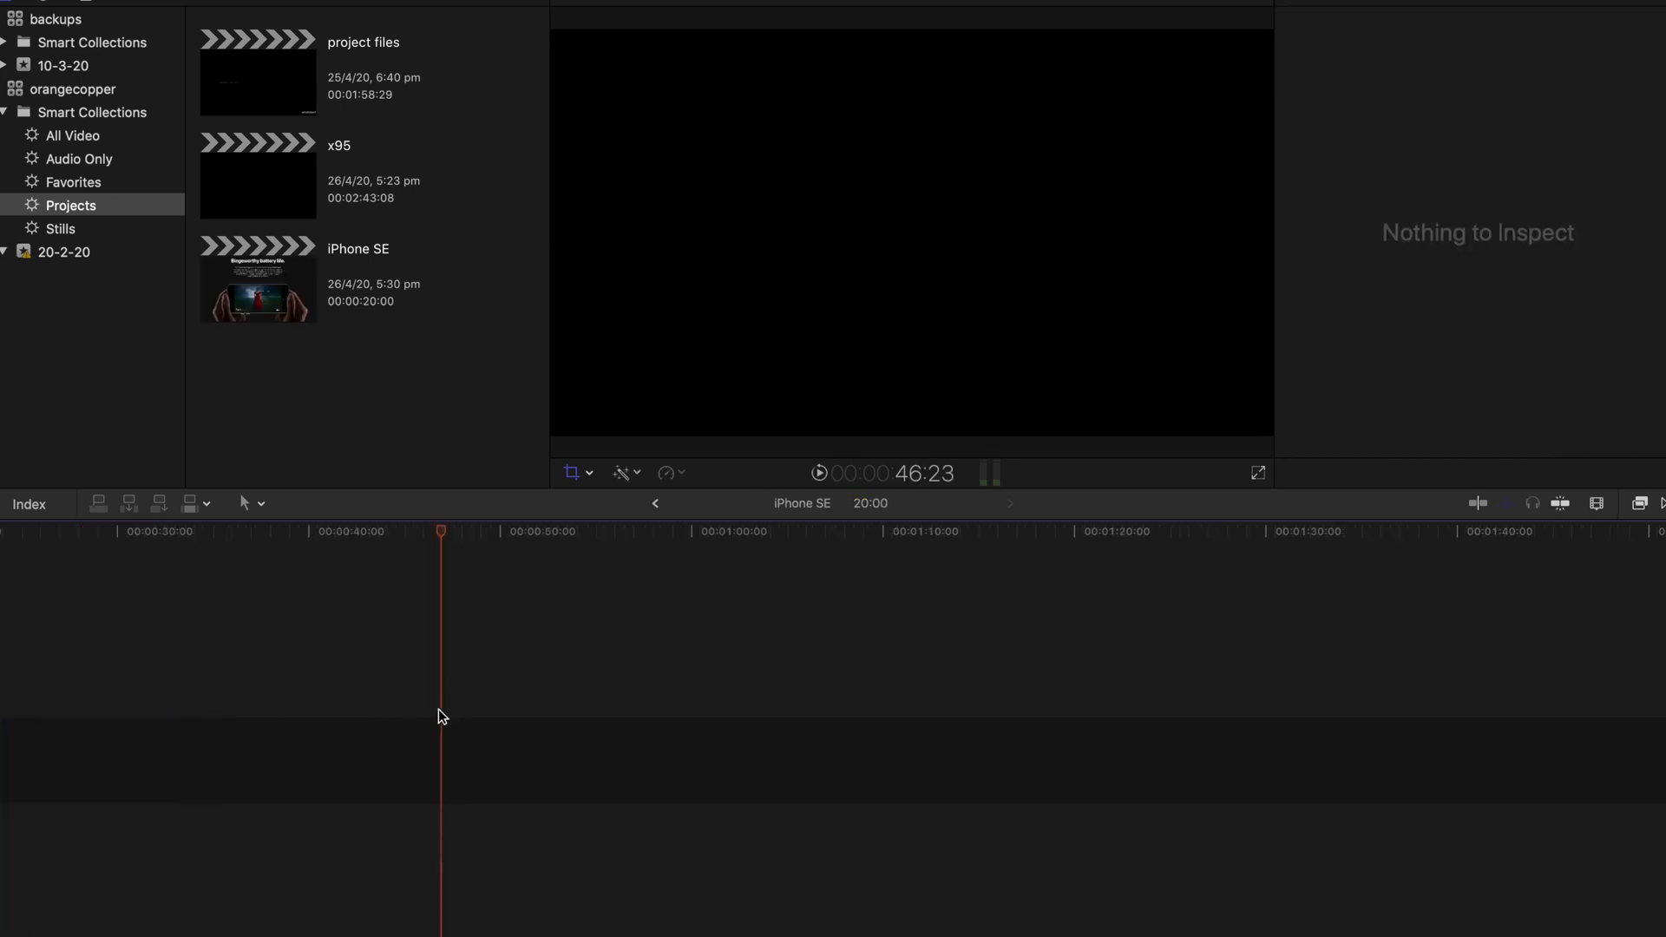
key(super+equal)
scroll(439, 710, left, 15)
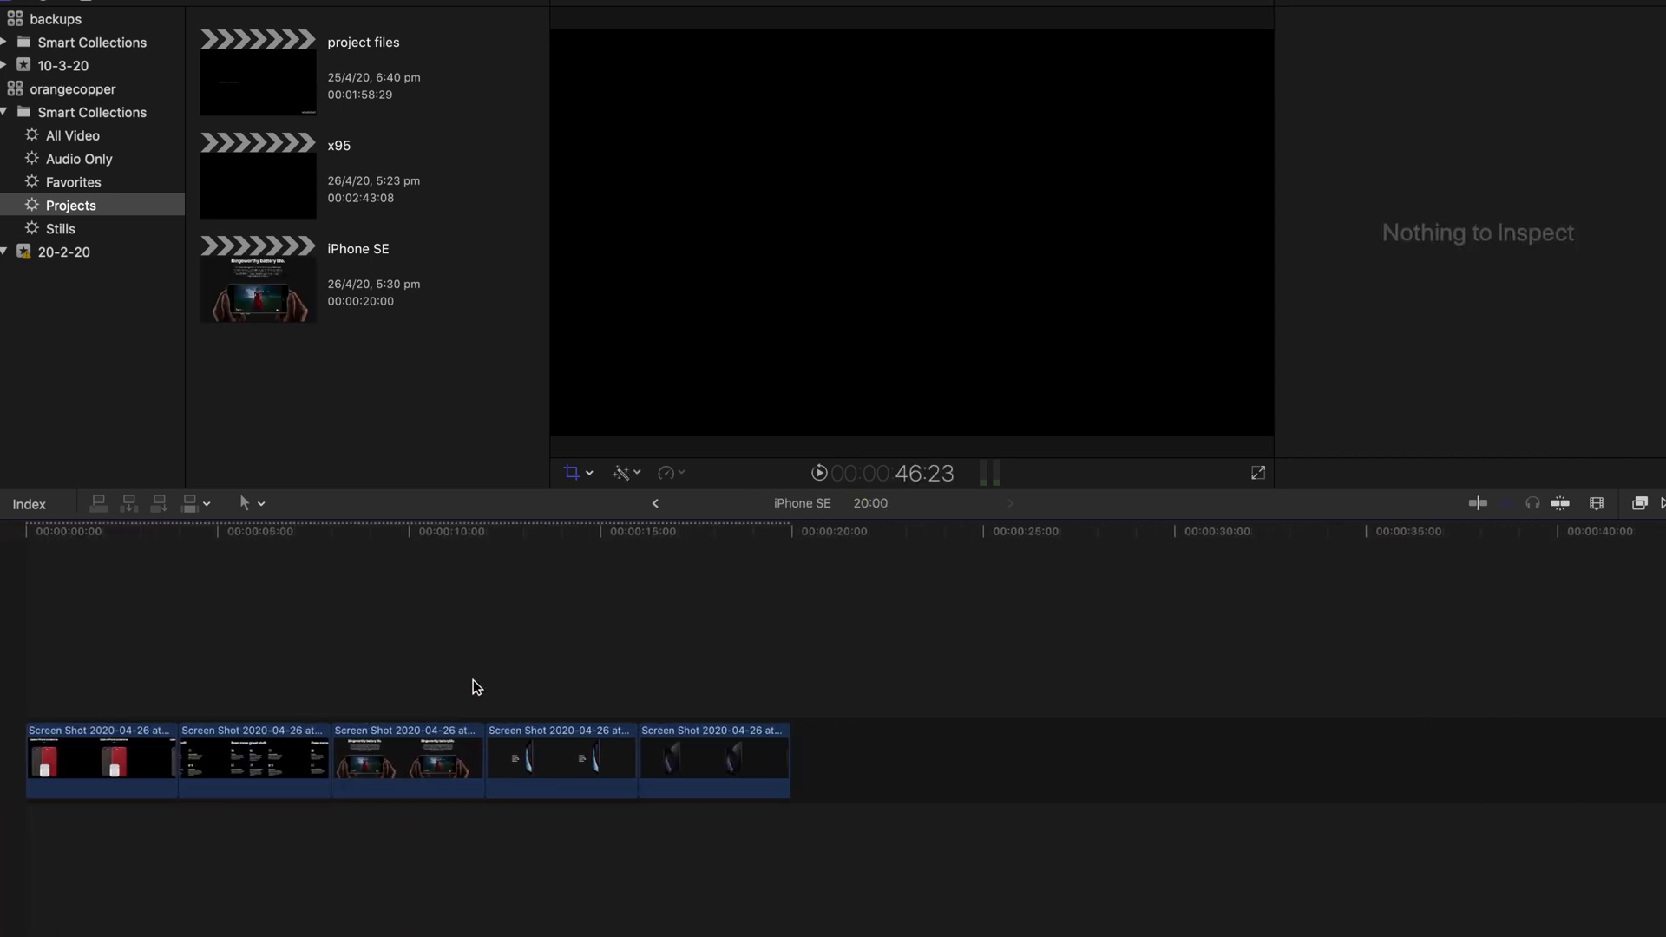
click(473, 681)
click(50, 666)
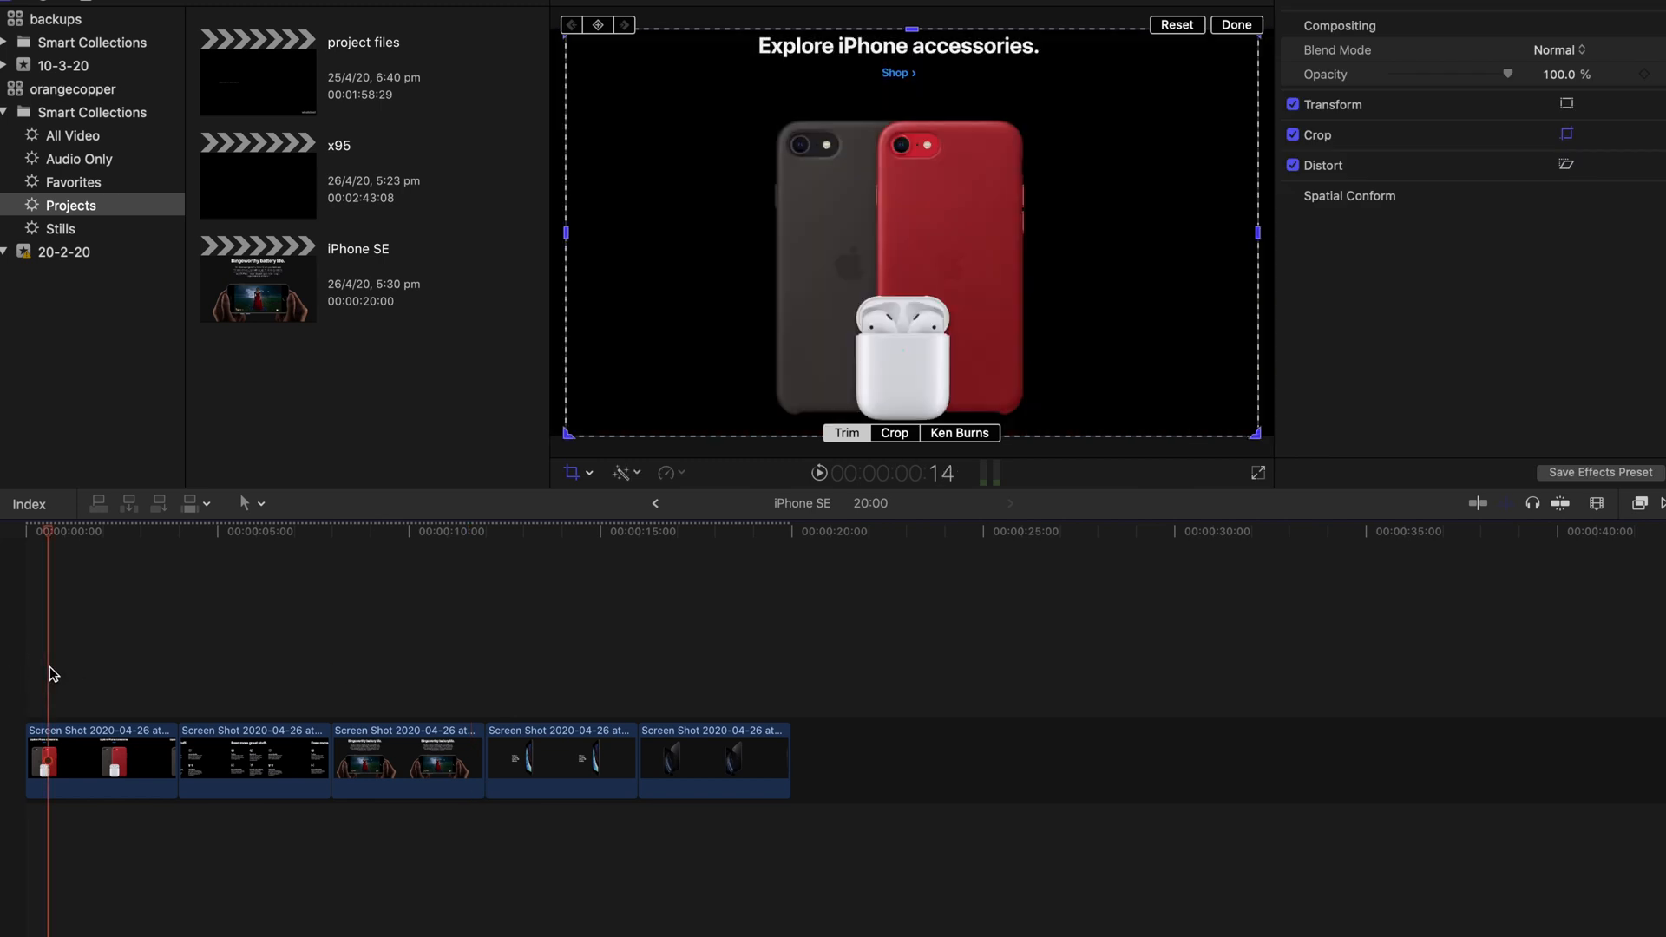
key(space)
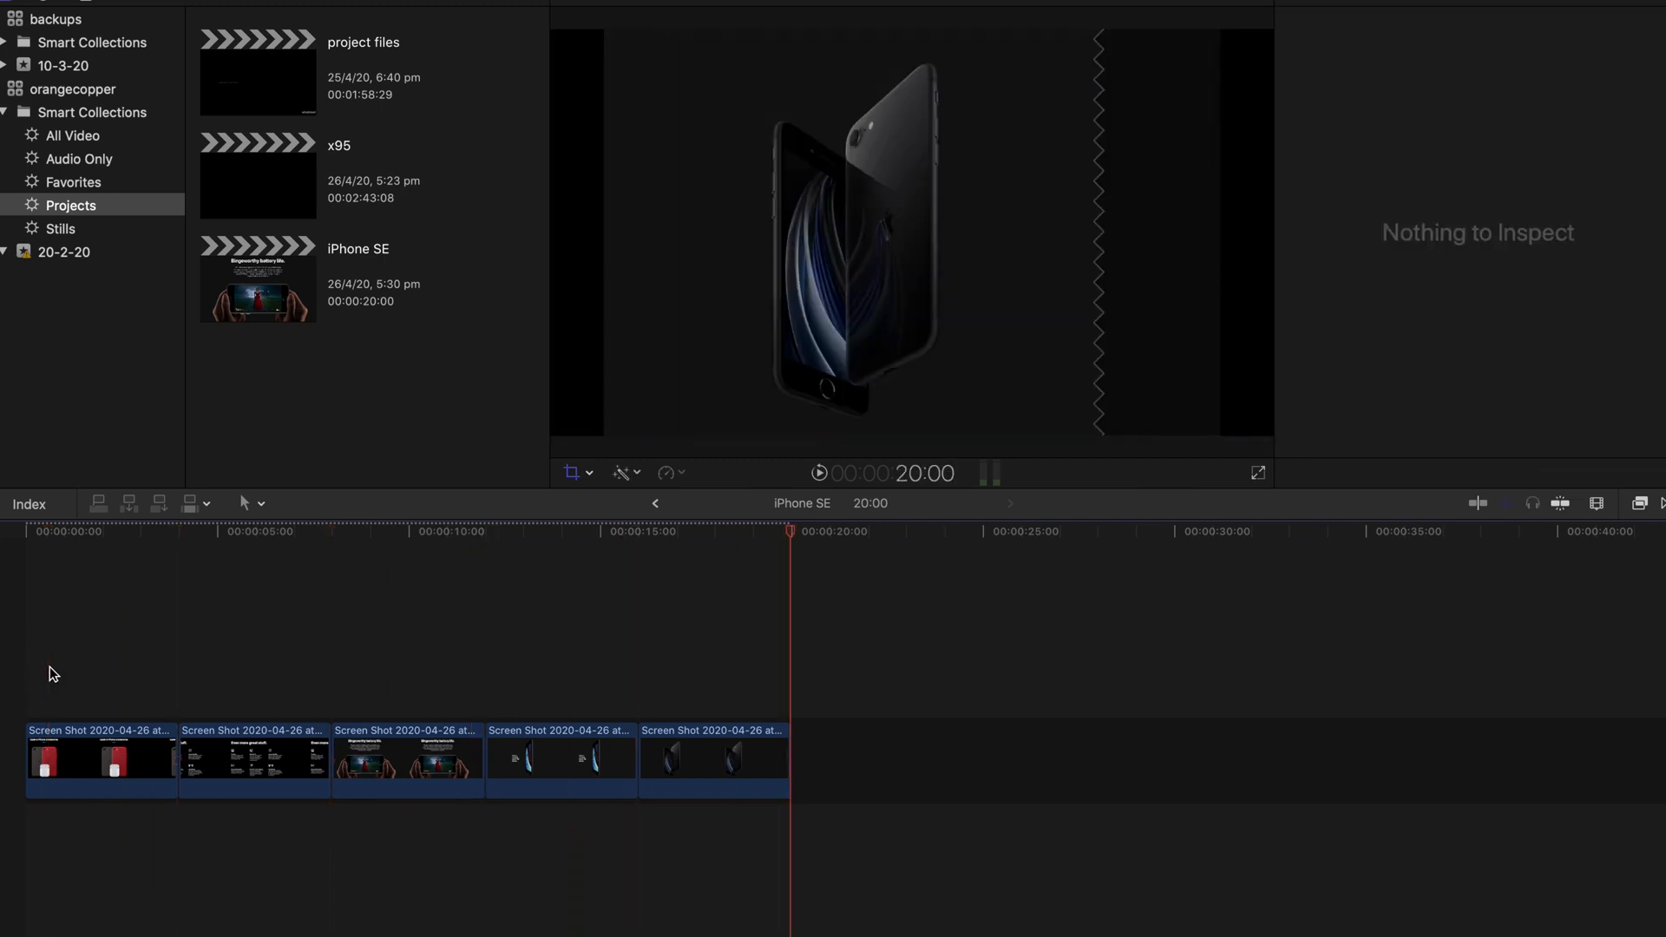
key(Up)
key(Up)
key(Up)
key(Up)
key(Up)
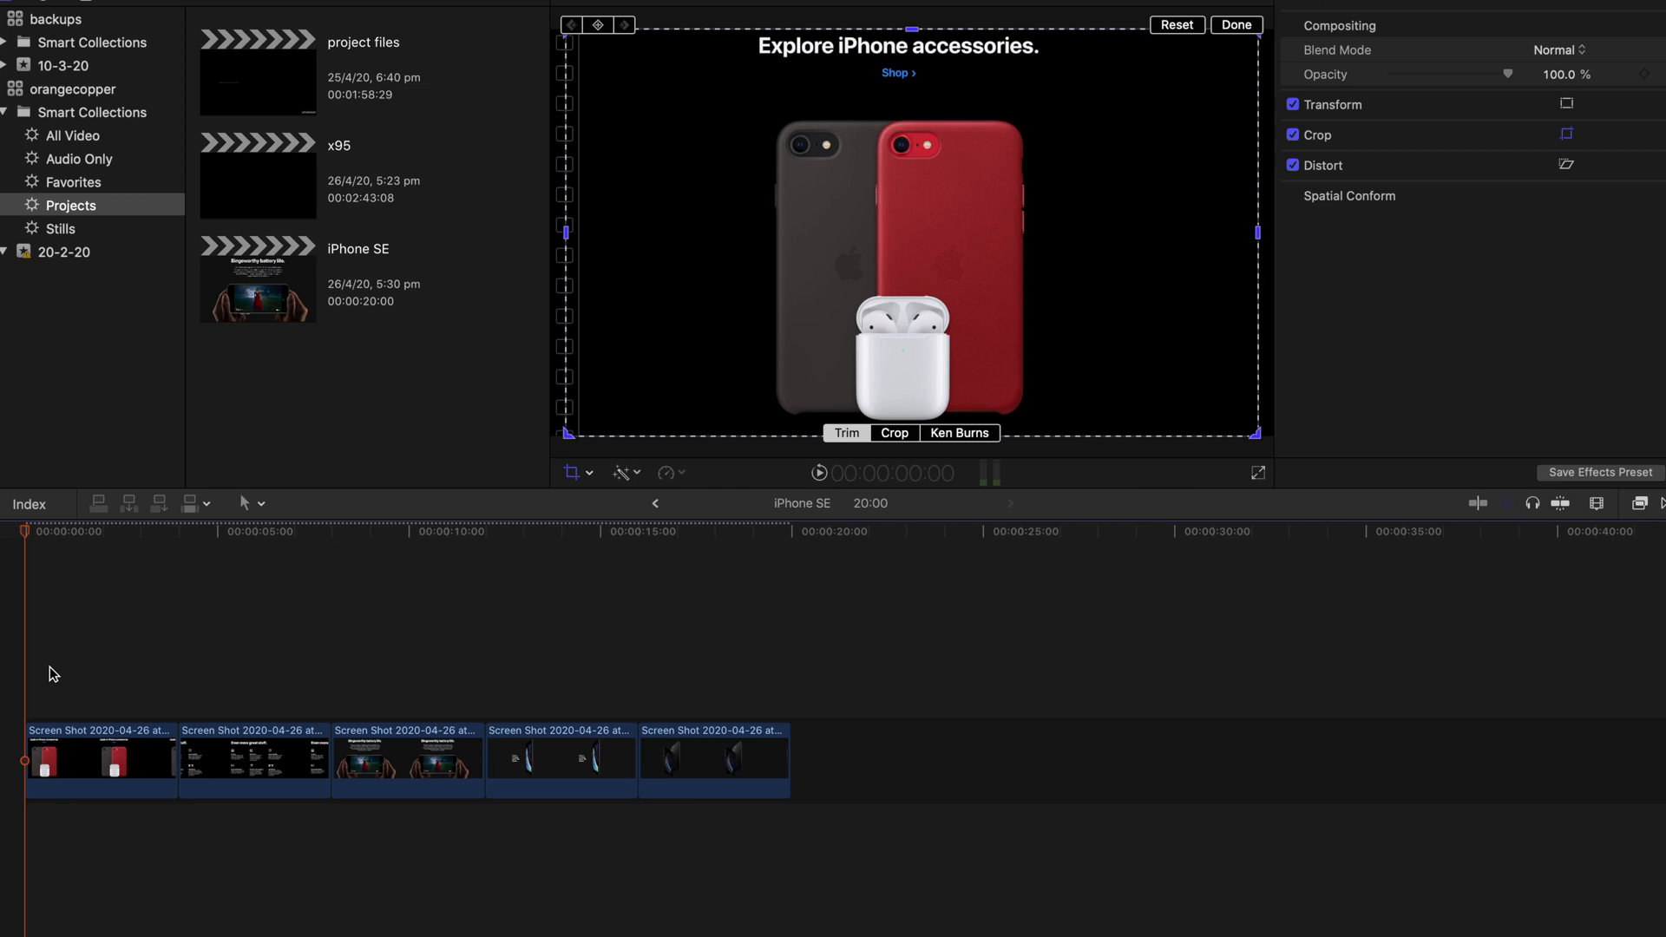
Switch from Crop to Transform and enlarge the "Explore iPhone accessories." clip to fill the frame, with the heading out of view.
click(1102, 199)
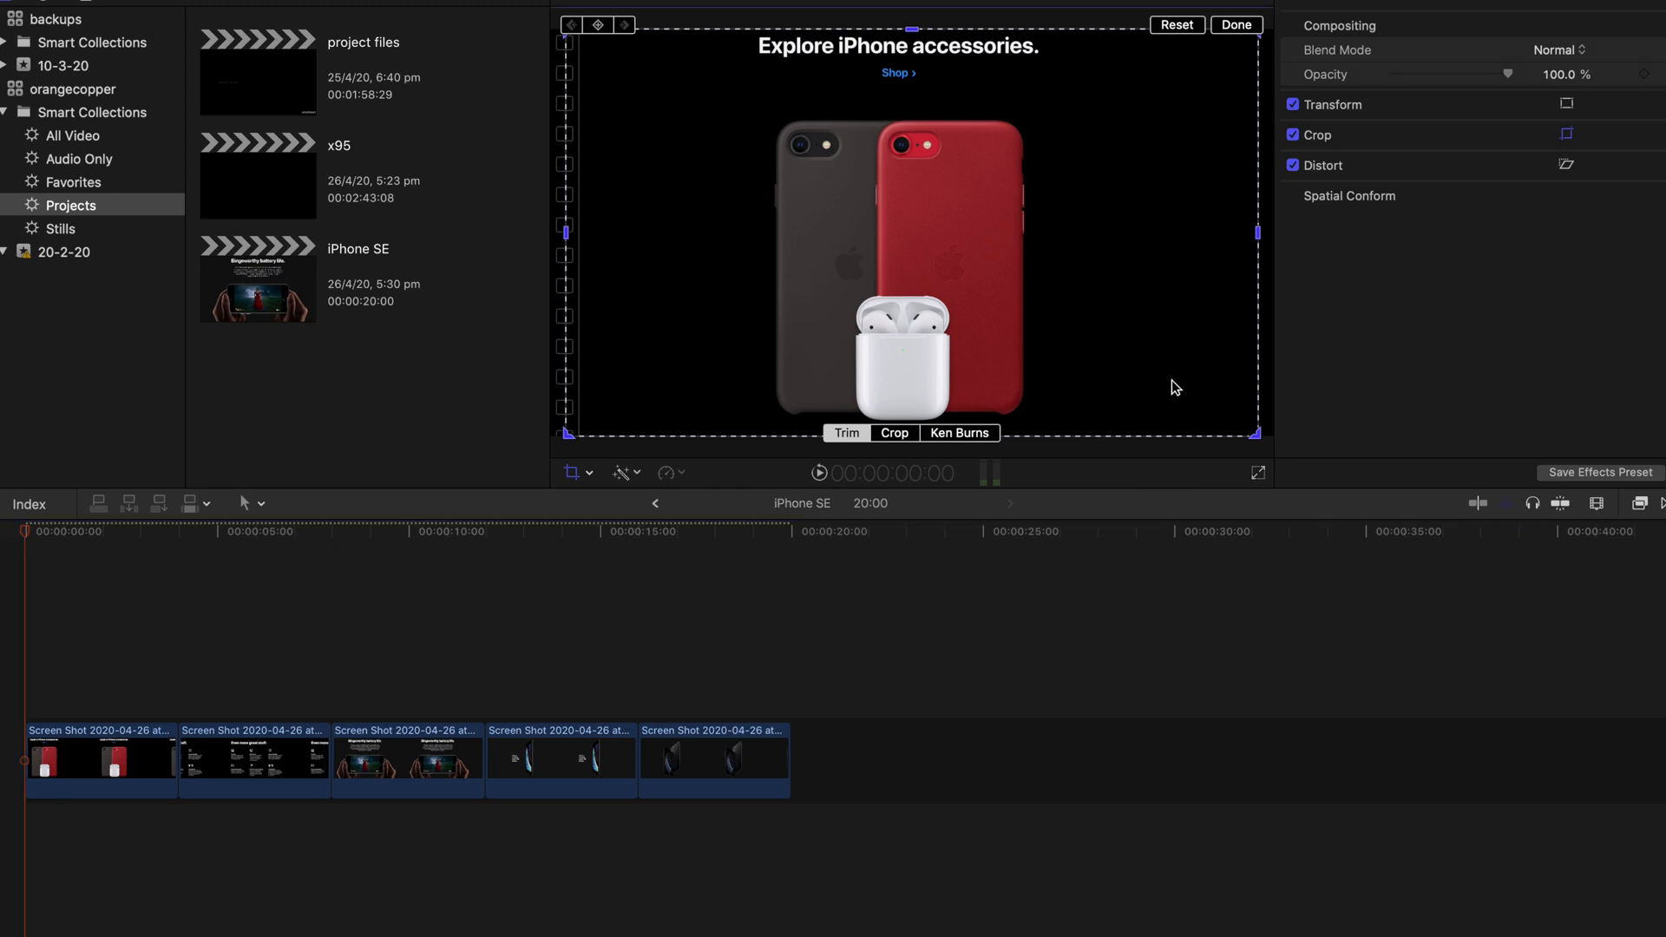
click(572, 479)
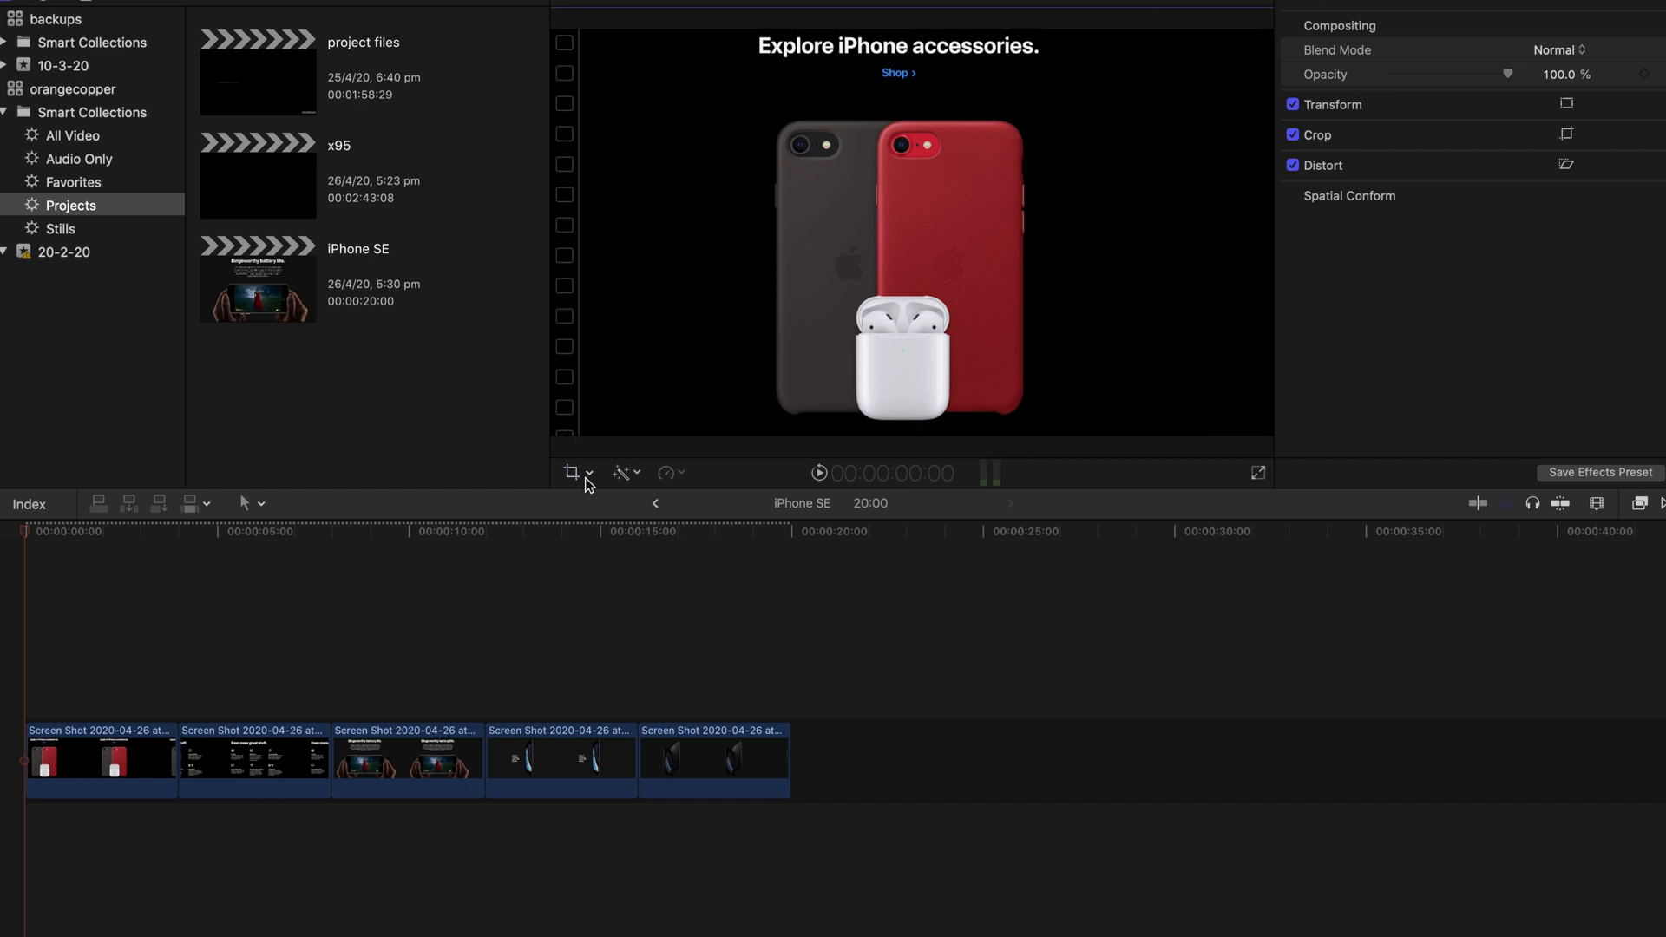
click(589, 473)
click(636, 495)
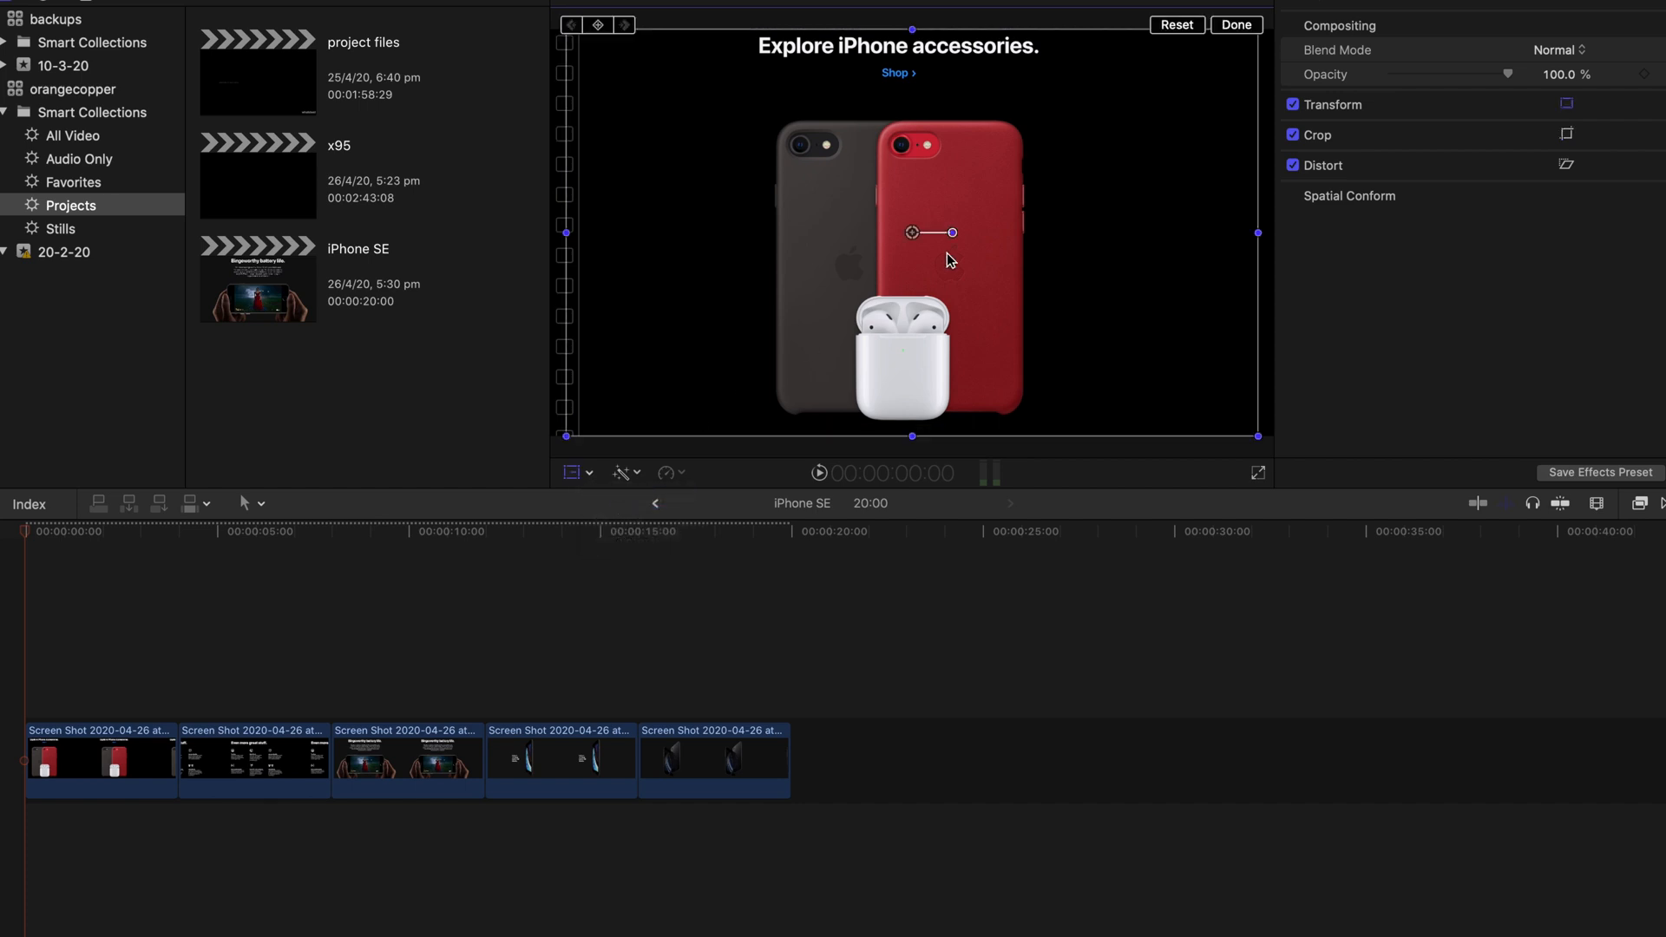
mouse_move(1257, 436)
mouse_down()
mouse_move(1306, 453)
mouse_move(1258, 417)
mouse_up()
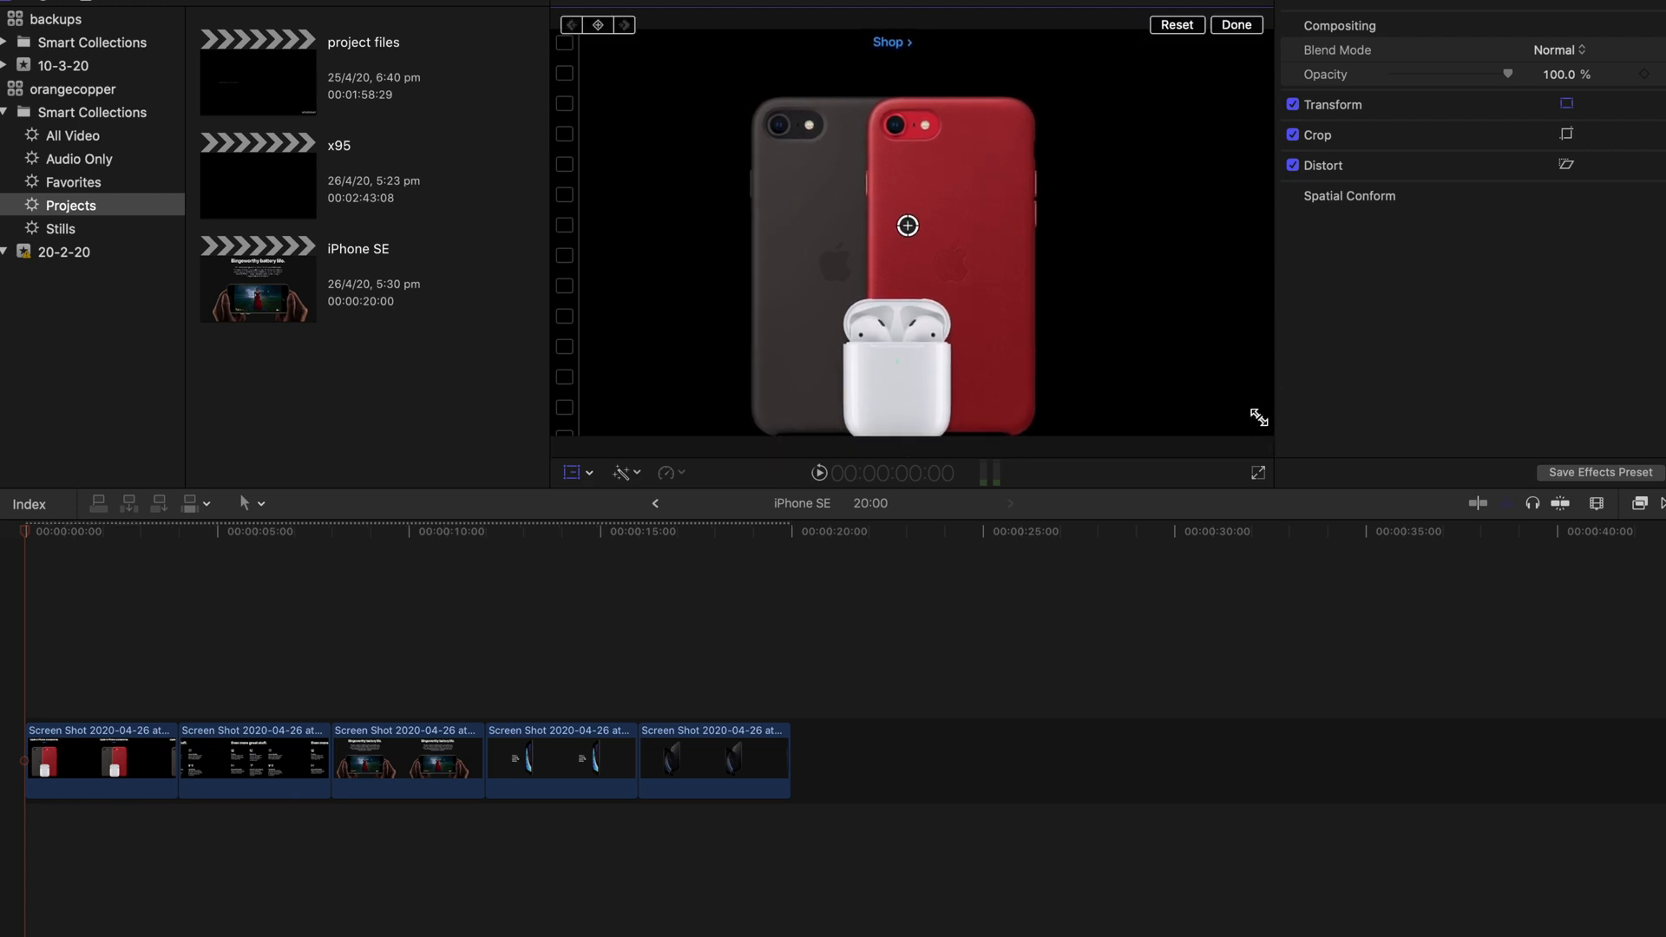
click(1225, 26)
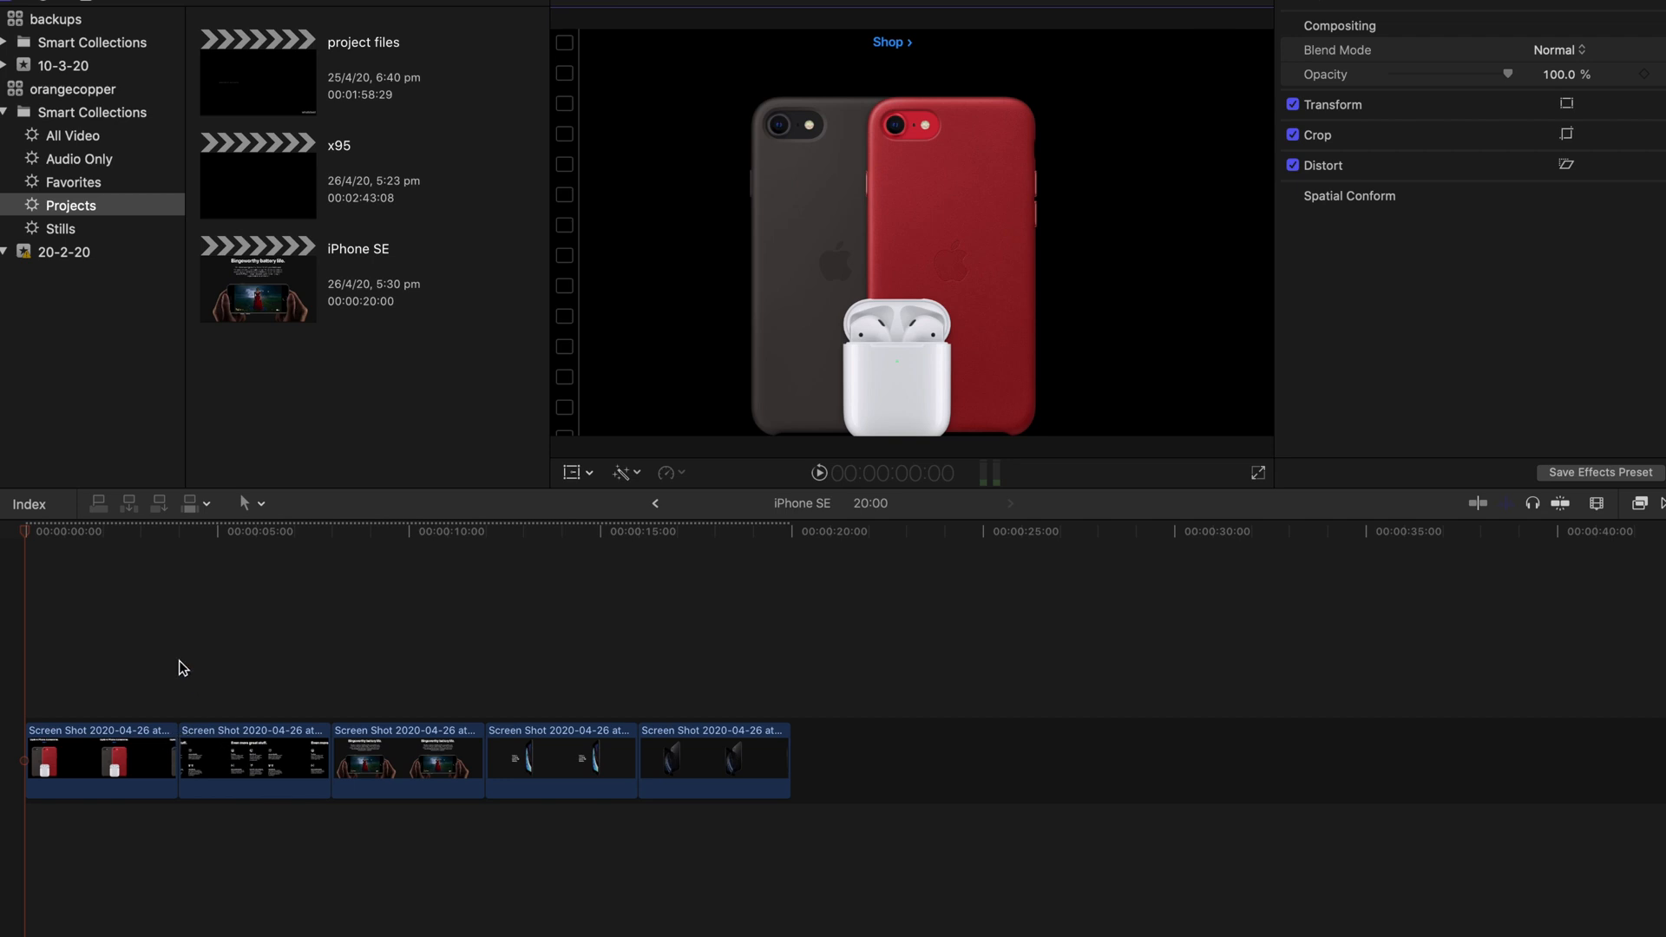
Scale up the "Even more great stuff." clip with Transform until it covers the whole frame.
key(Down)
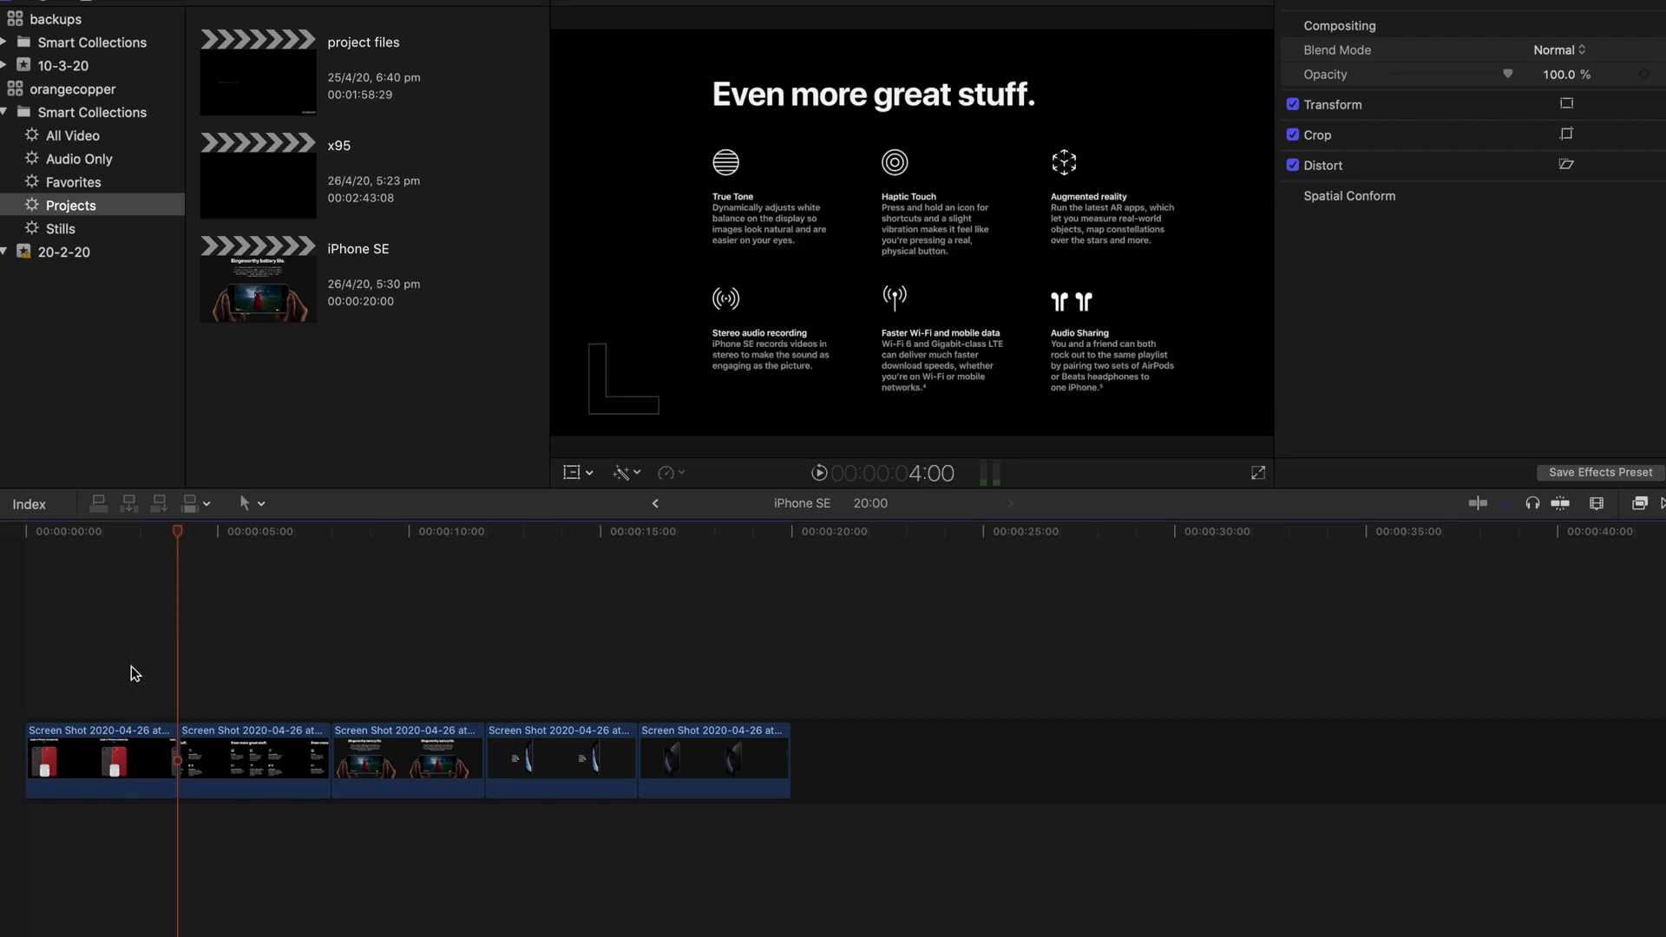
click(573, 474)
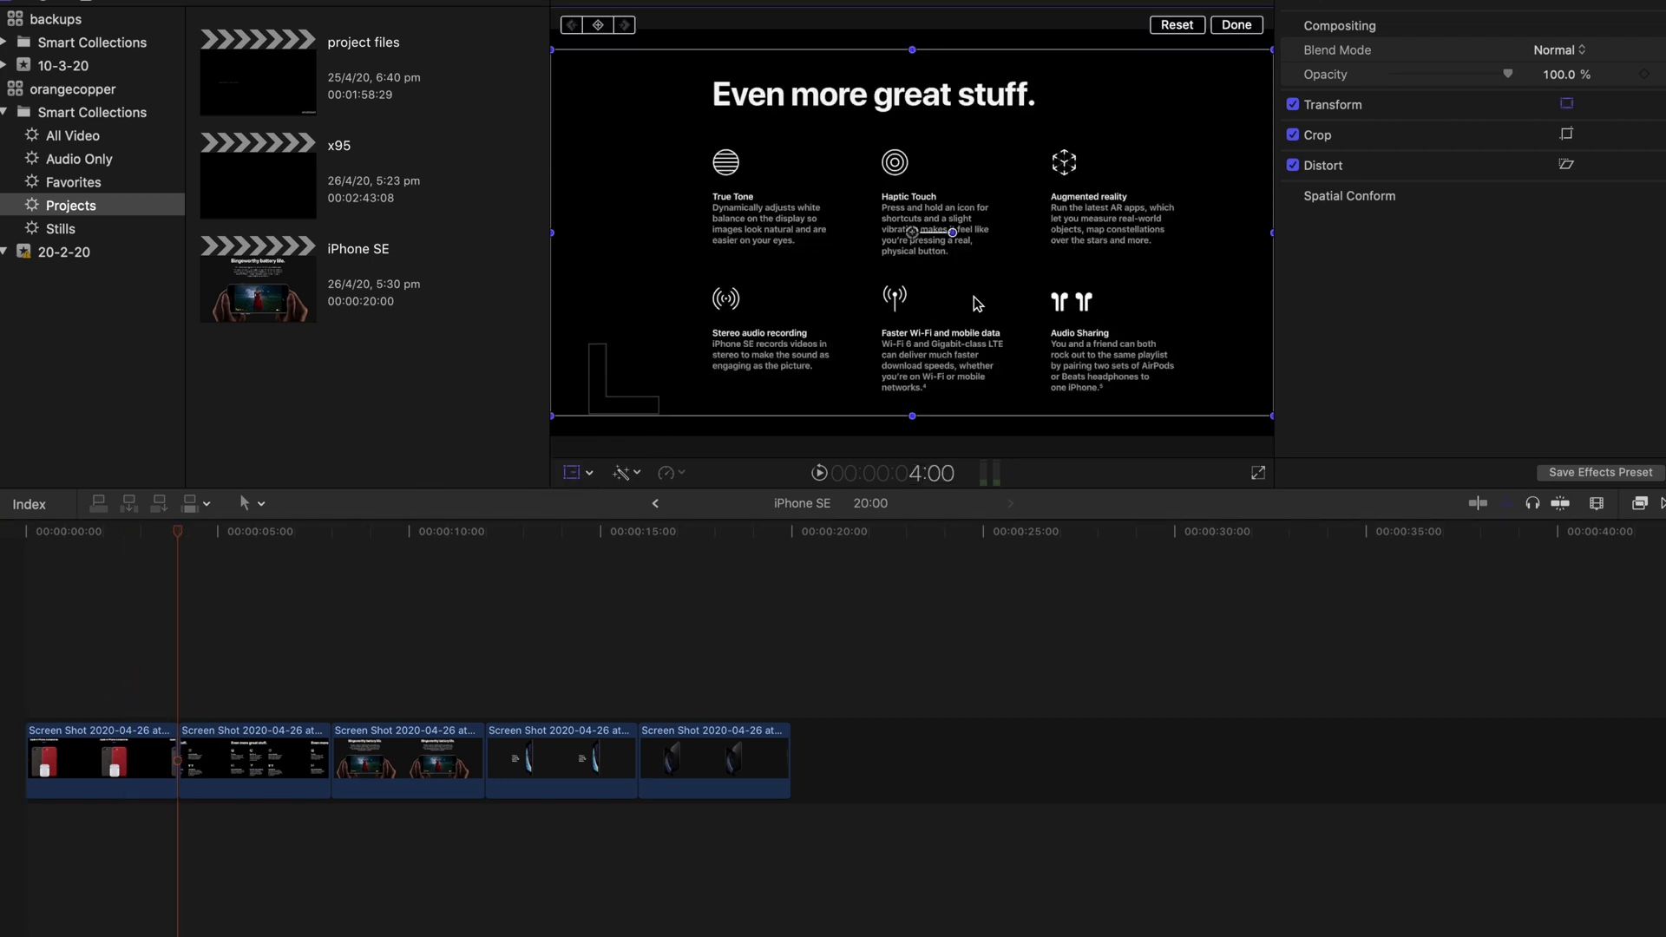
drag(1269, 417, 1332, 438)
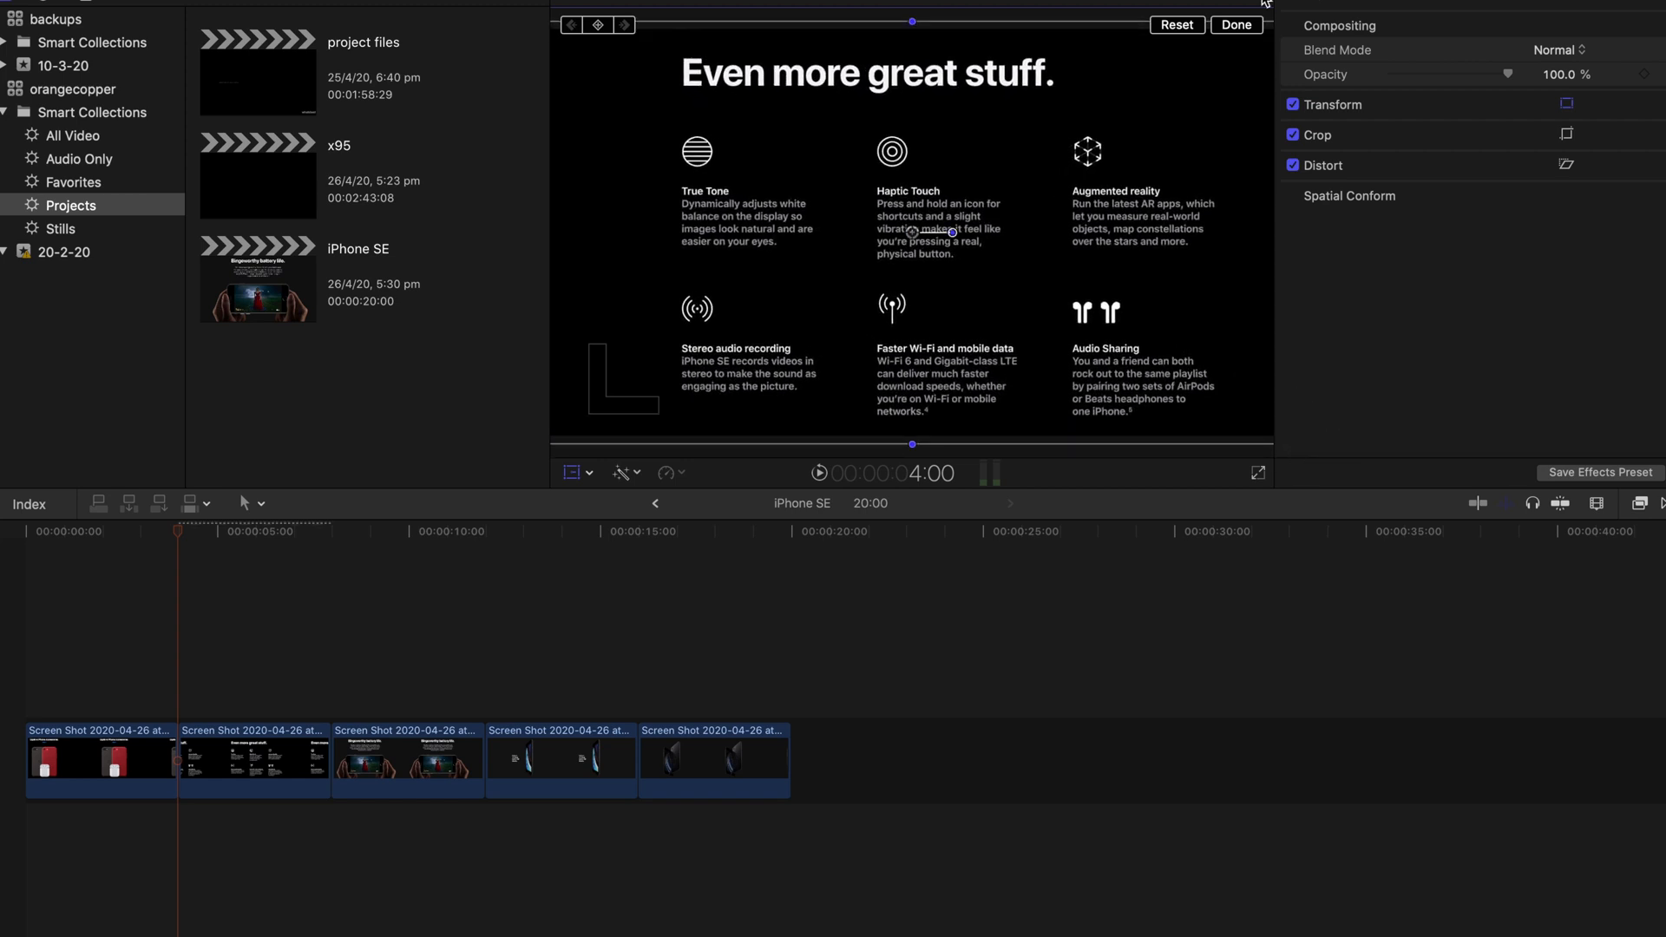
click(1237, 24)
Reposition and enlarge the "Bingeworthy battery life." clip with Transform so that it fills the frame.
click(390, 636)
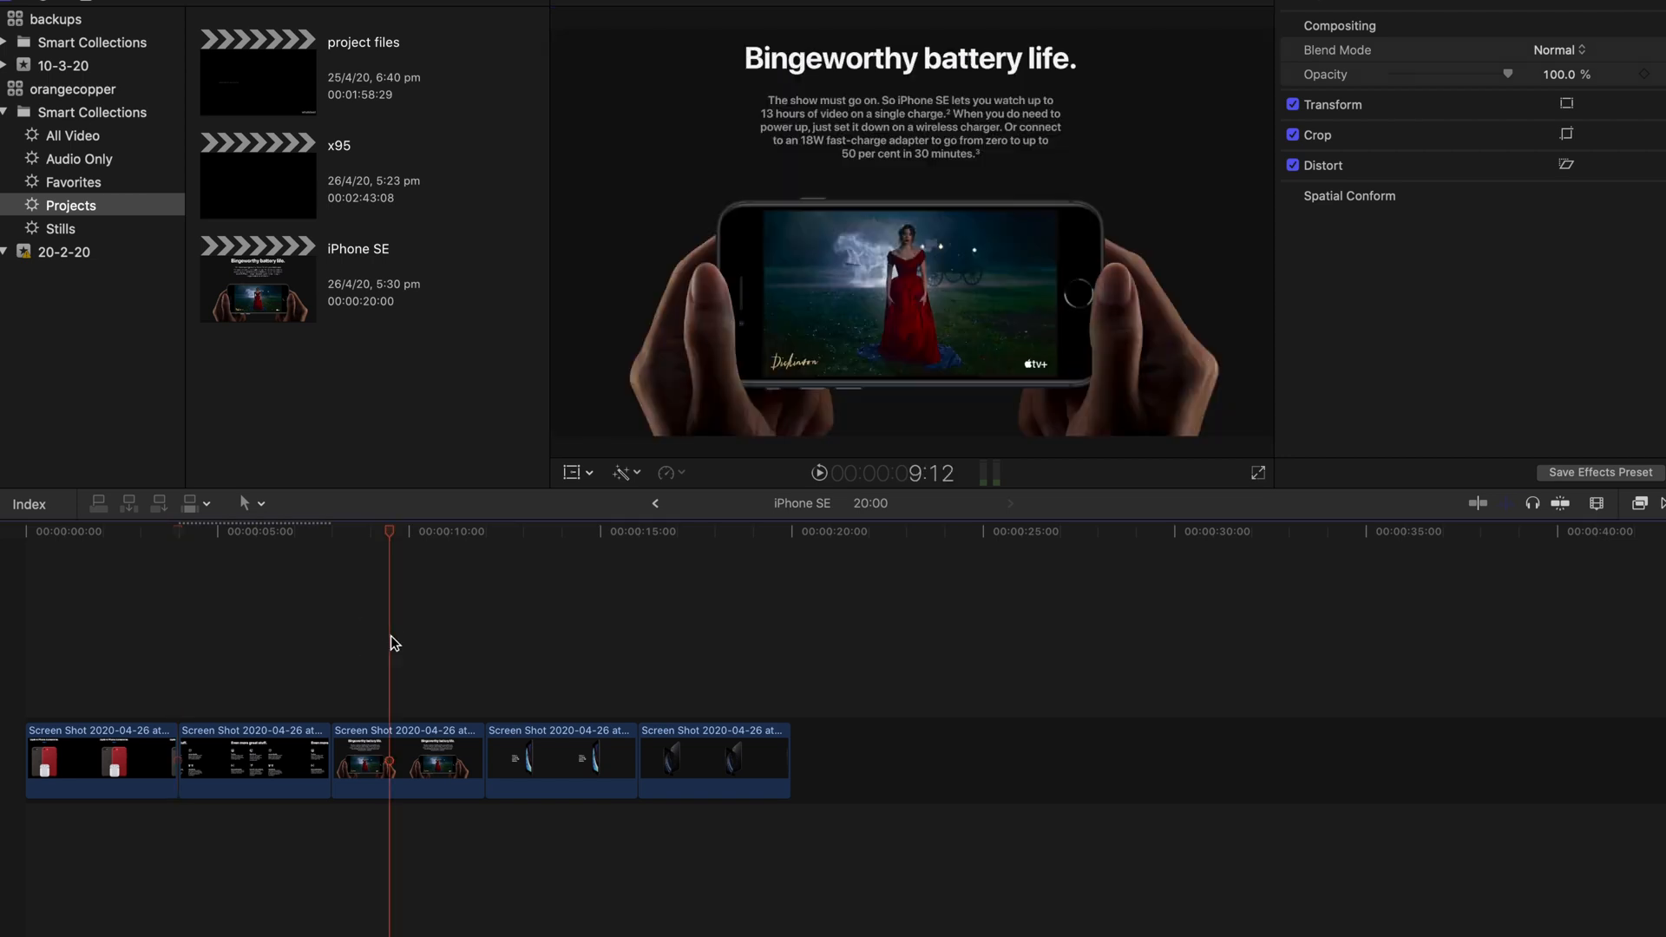
click(571, 471)
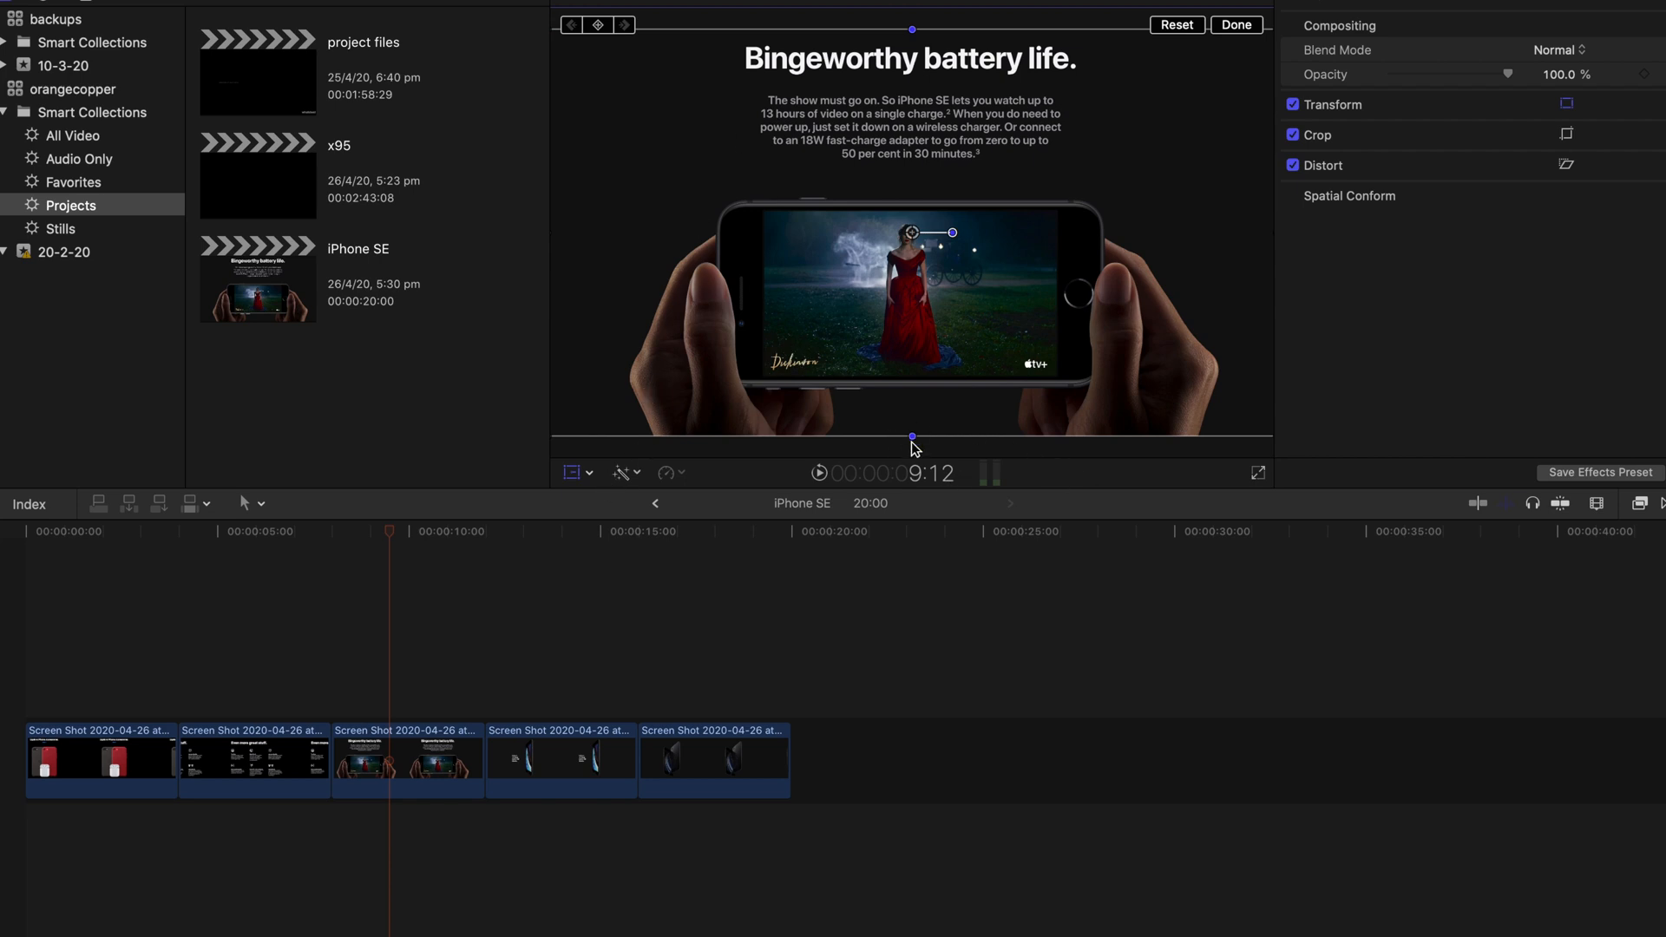
drag(914, 439, 916, 474)
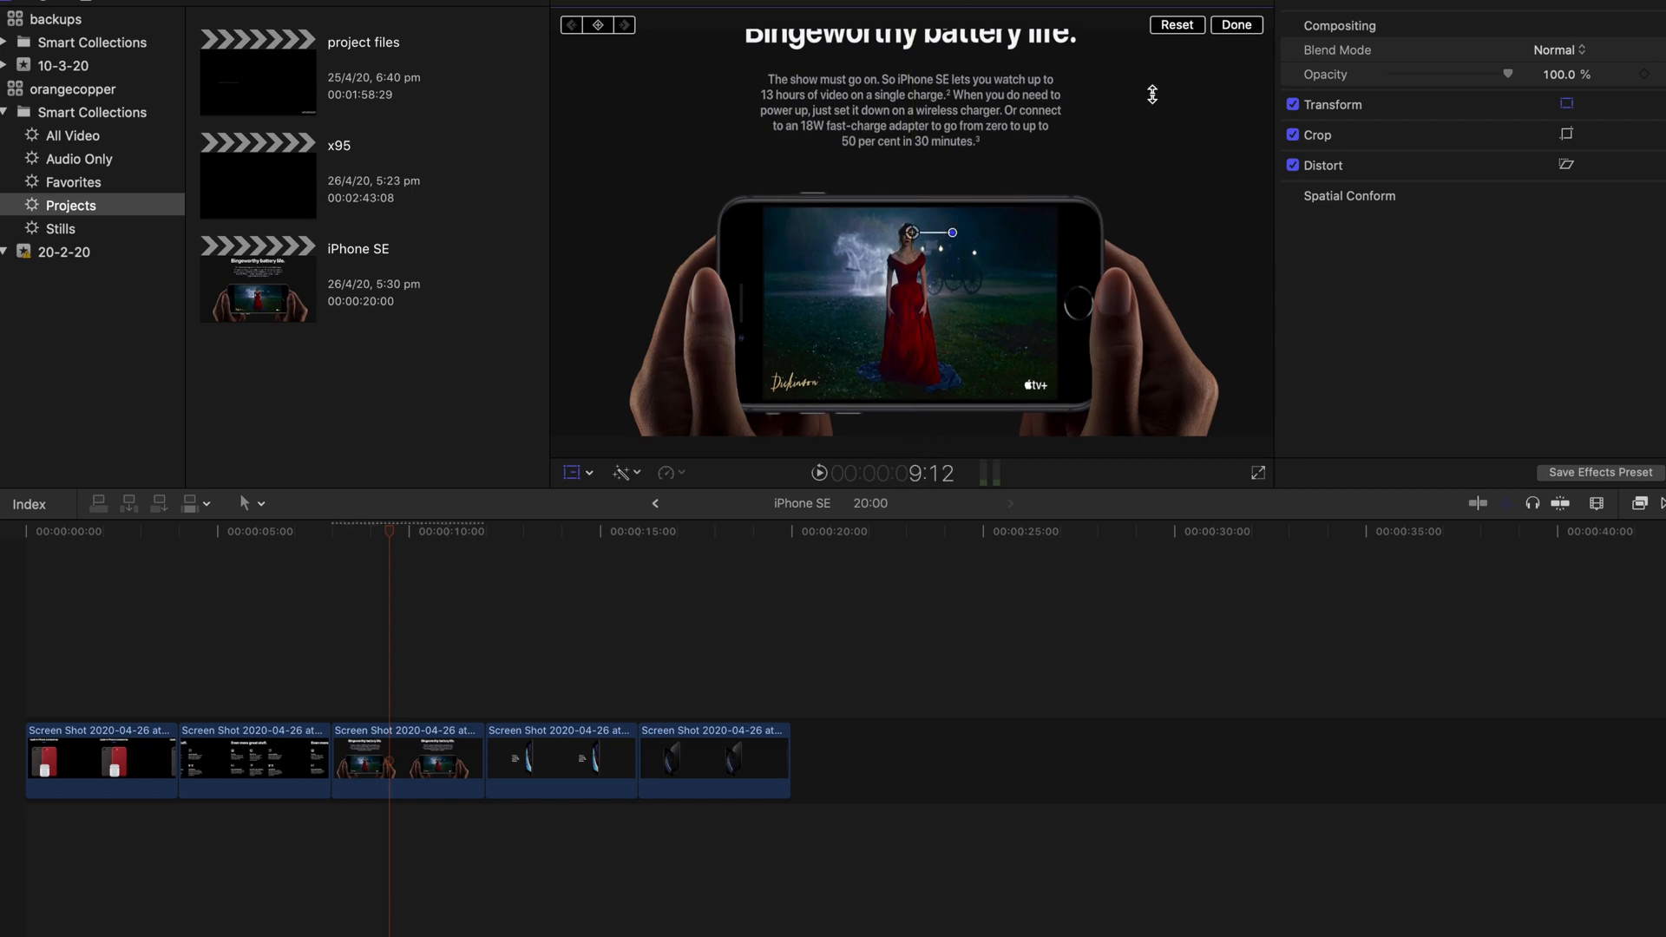
click(1174, 28)
drag(848, 174, 813, 150)
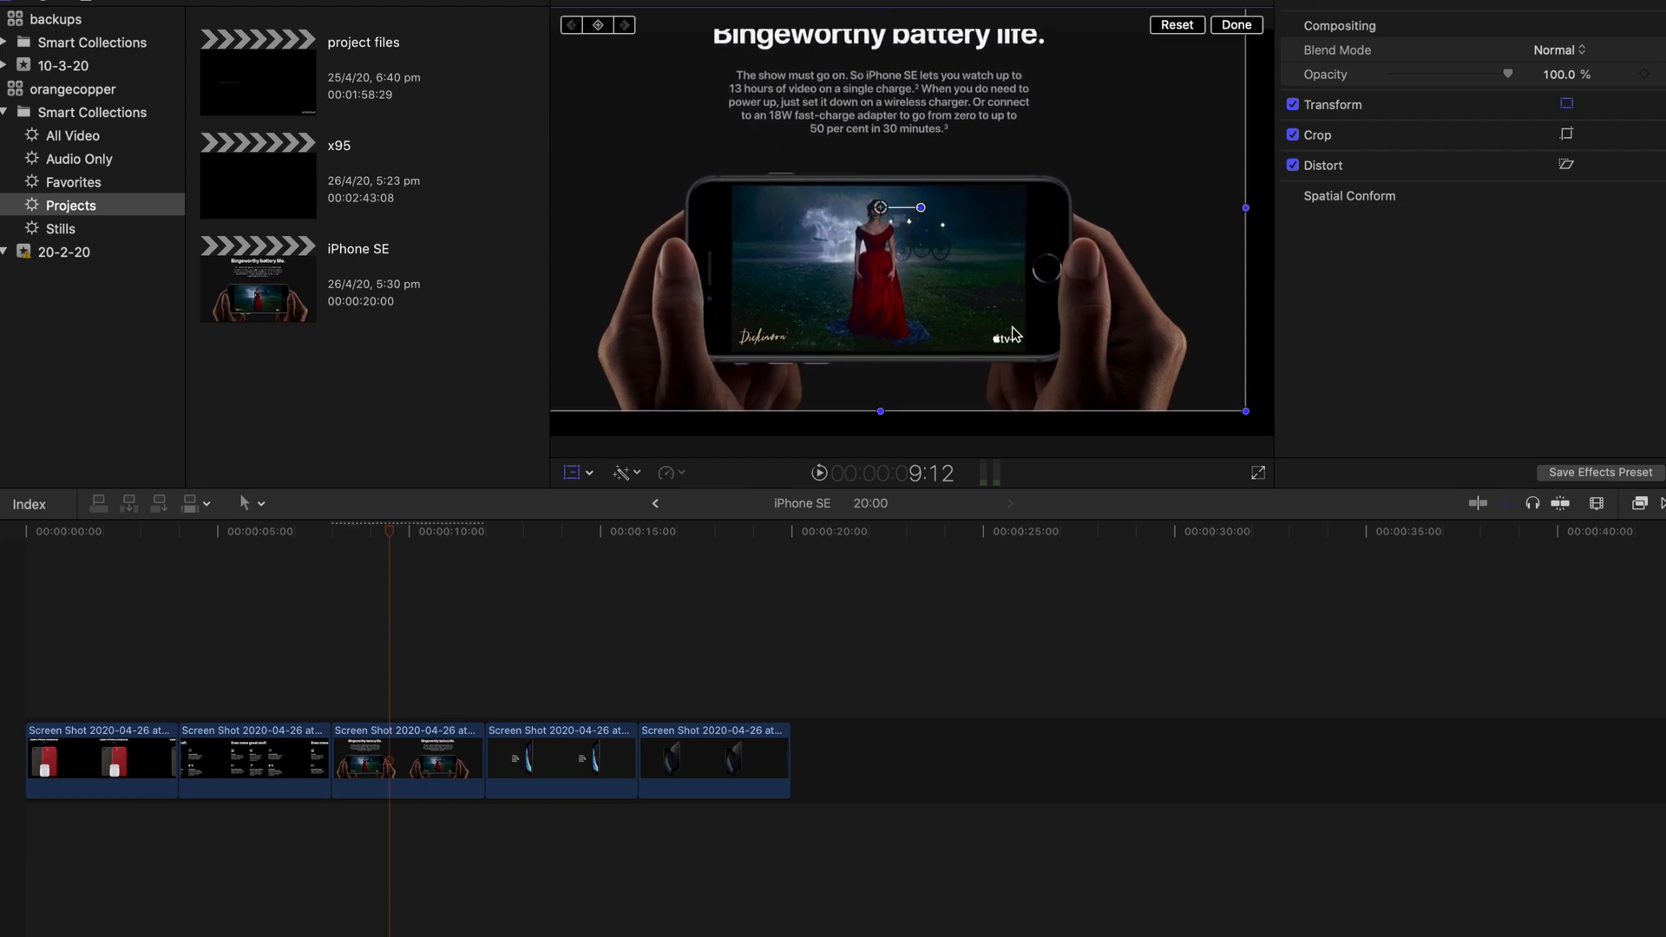
drag(1245, 414, 1229, 375)
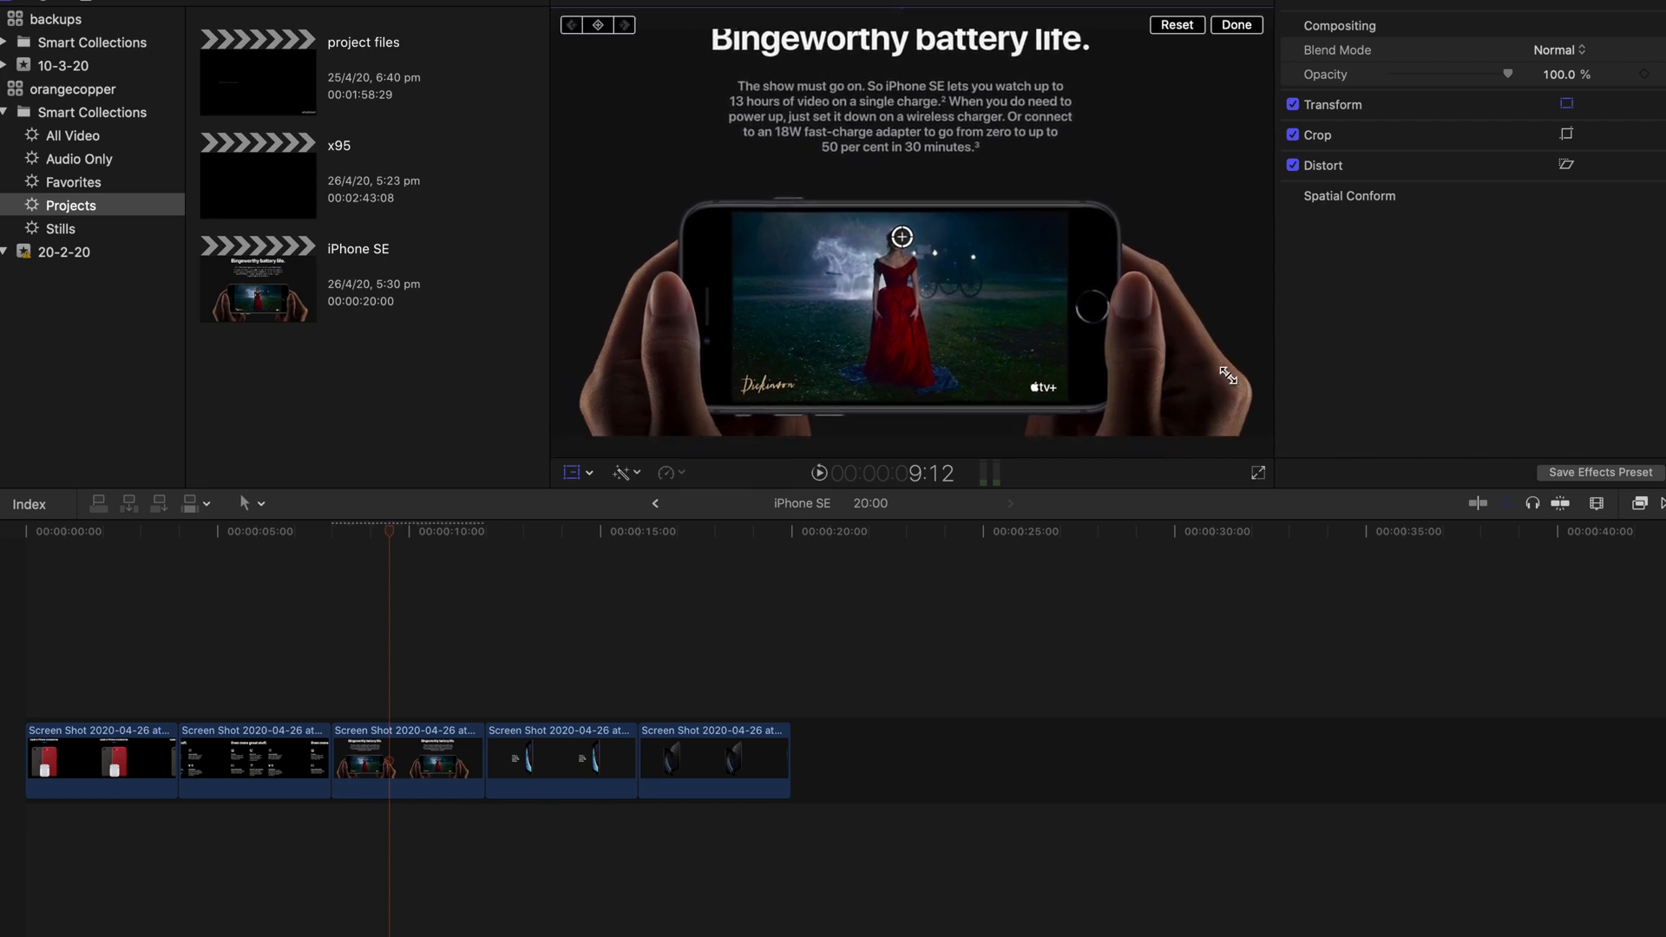
click(1253, 26)
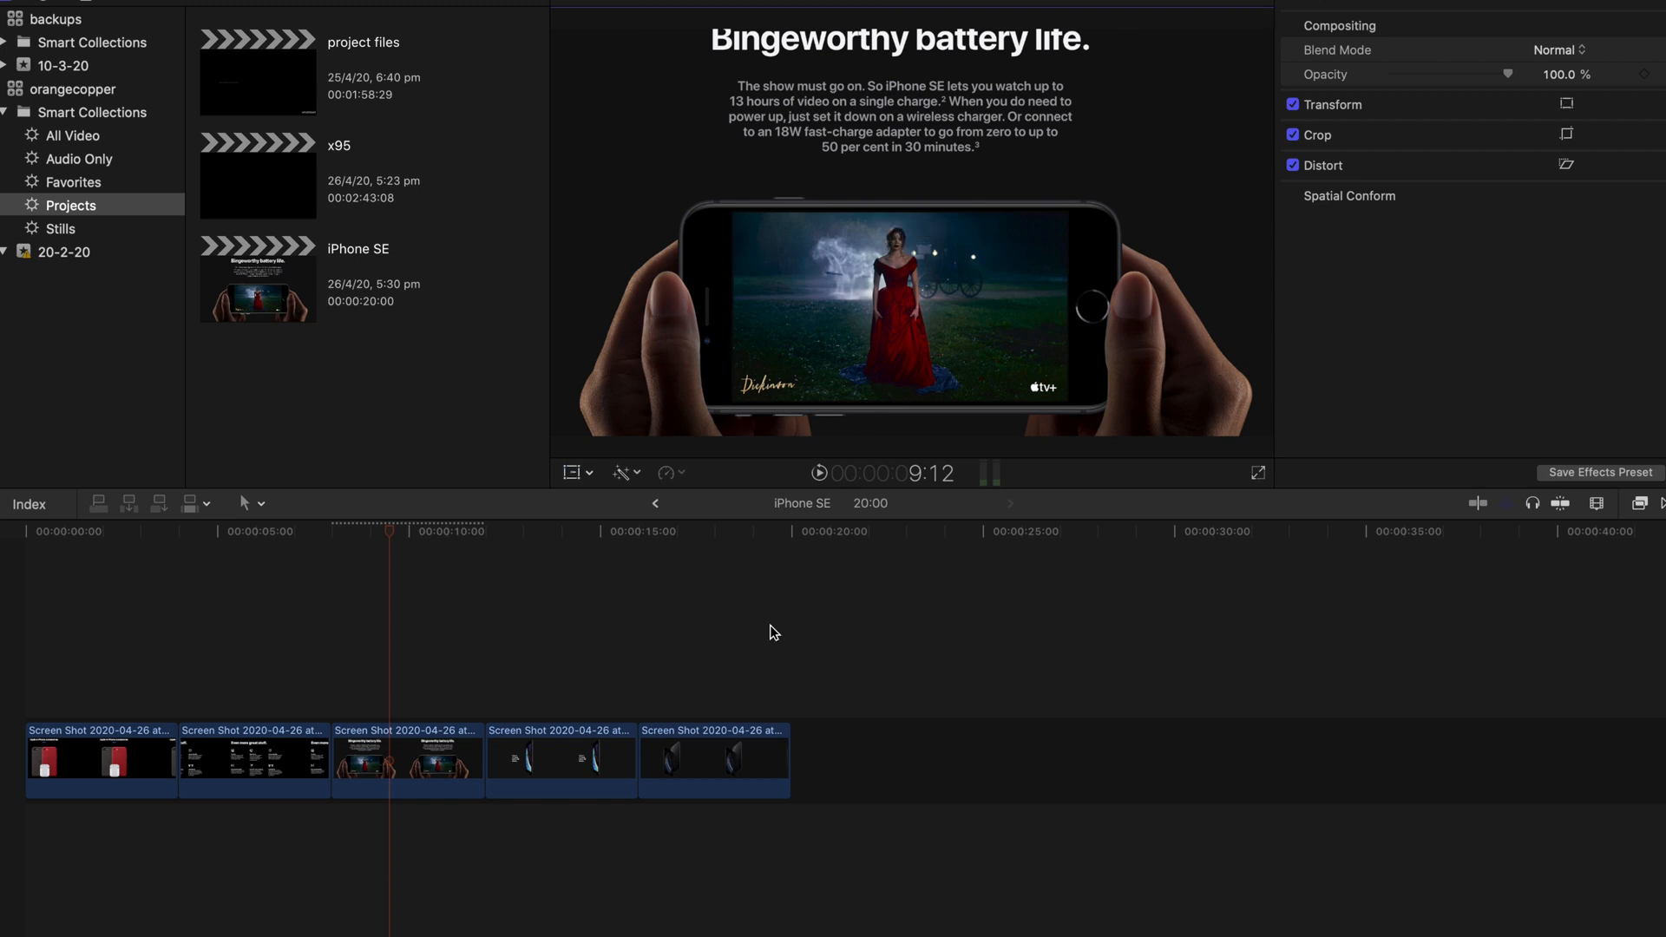
Scale up the "Brilliant 4.7-inch Retina HD display" clip with Transform to cover the black side bars.
click(558, 647)
click(561, 772)
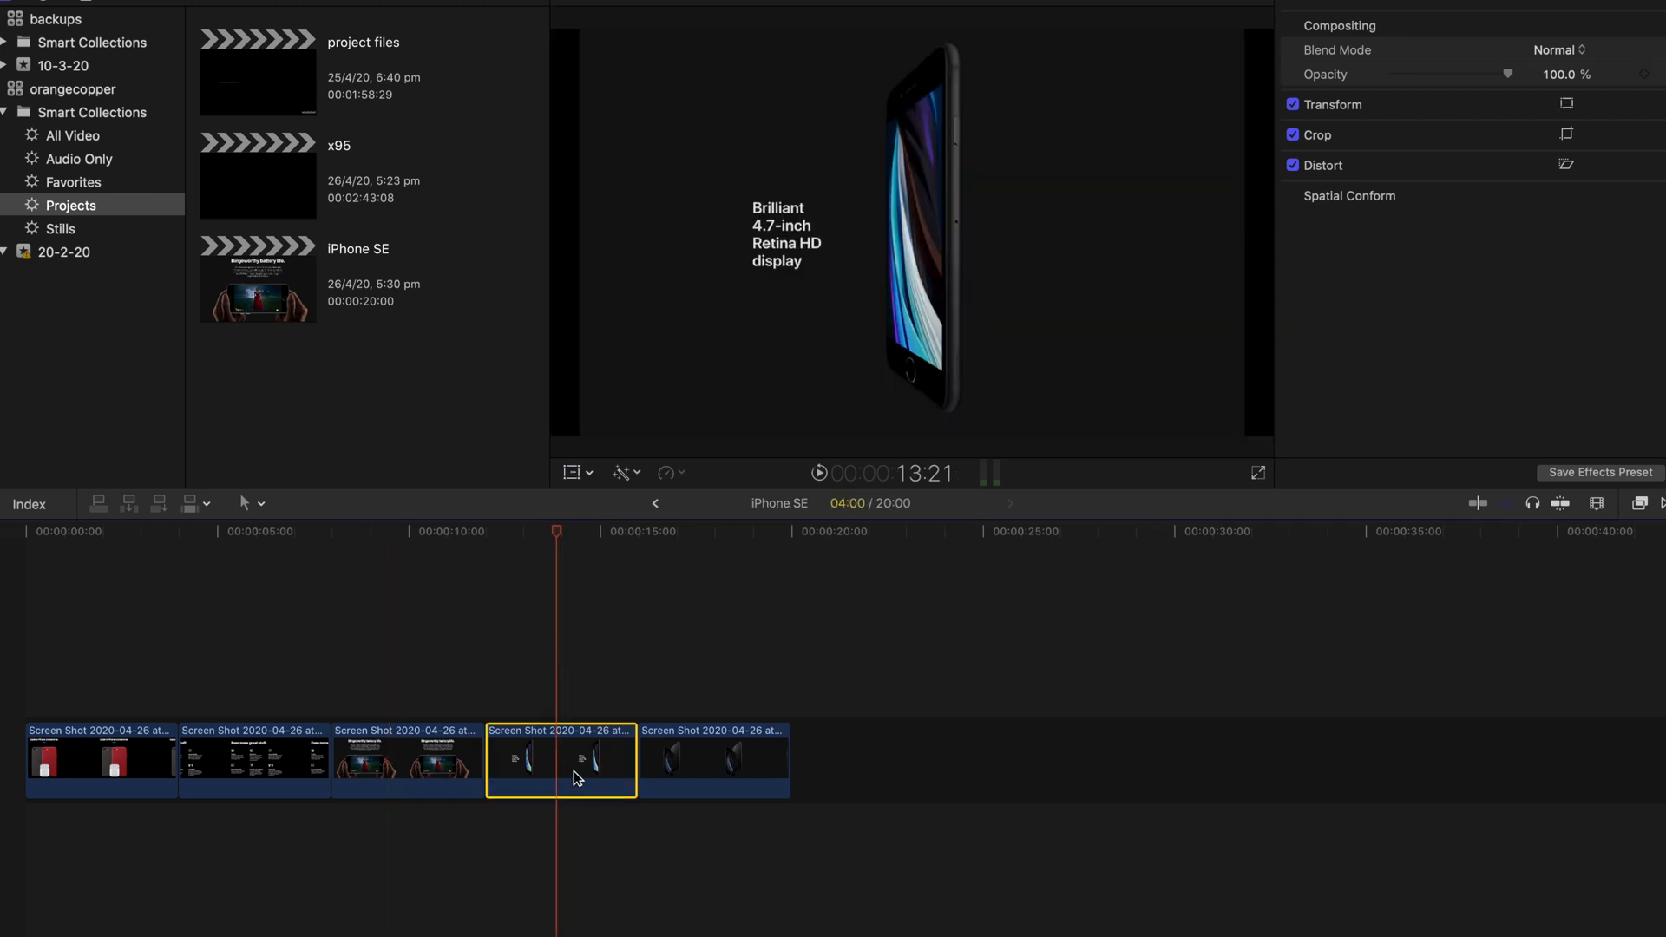
click(572, 473)
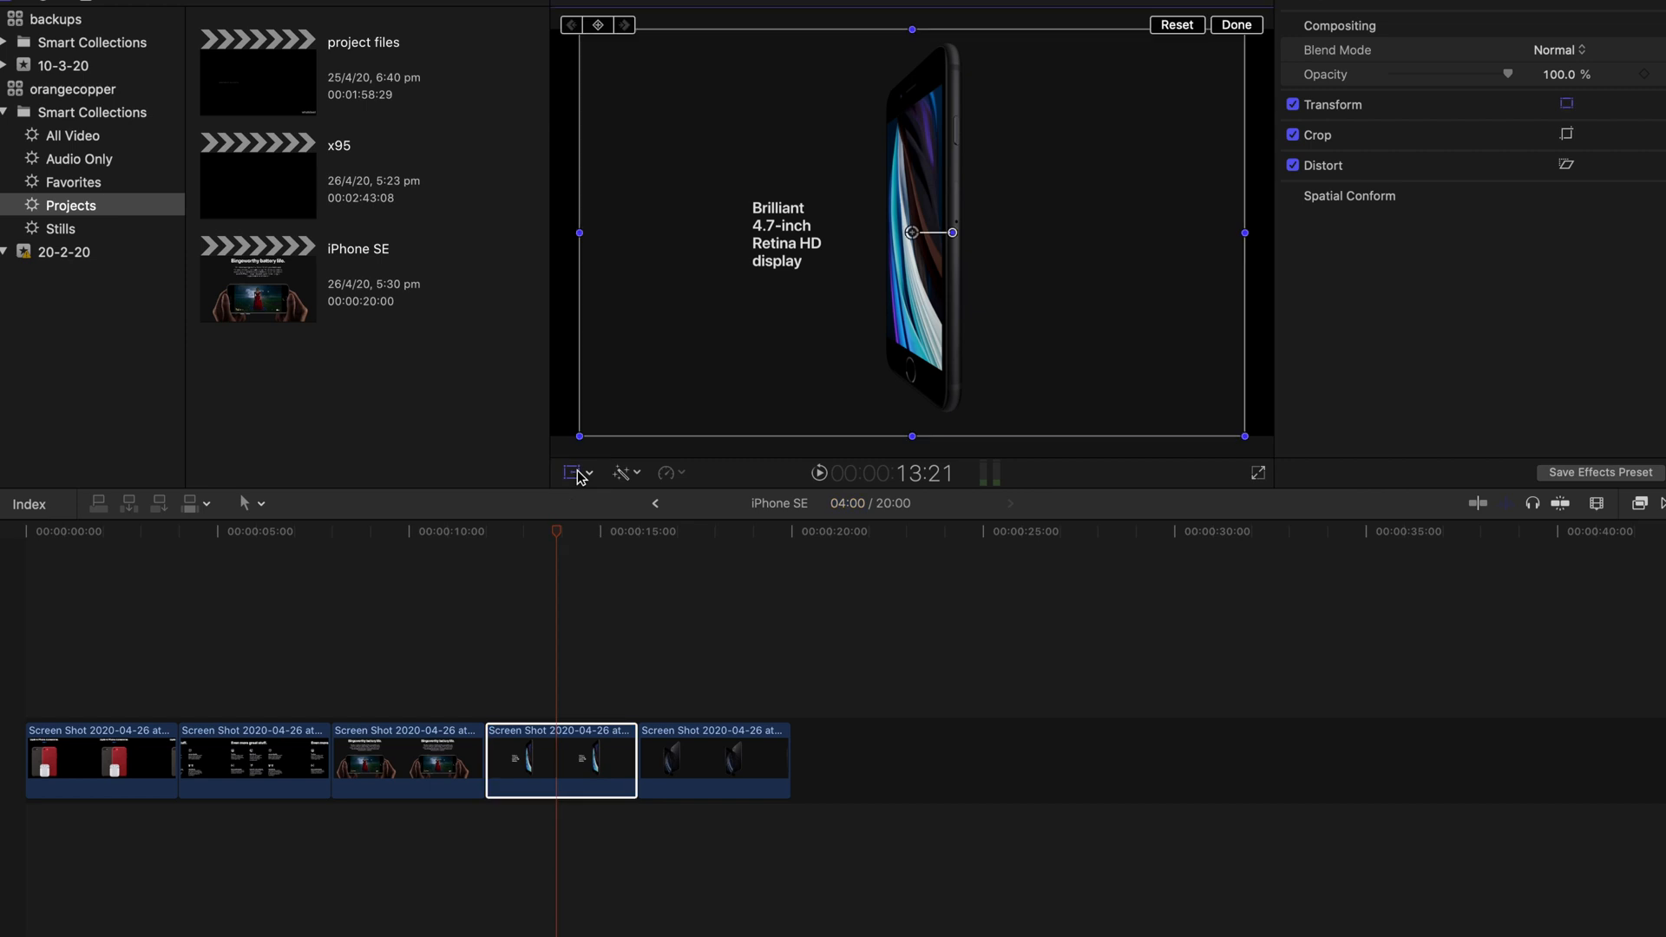
drag(1244, 440, 1307, 475)
click(1236, 26)
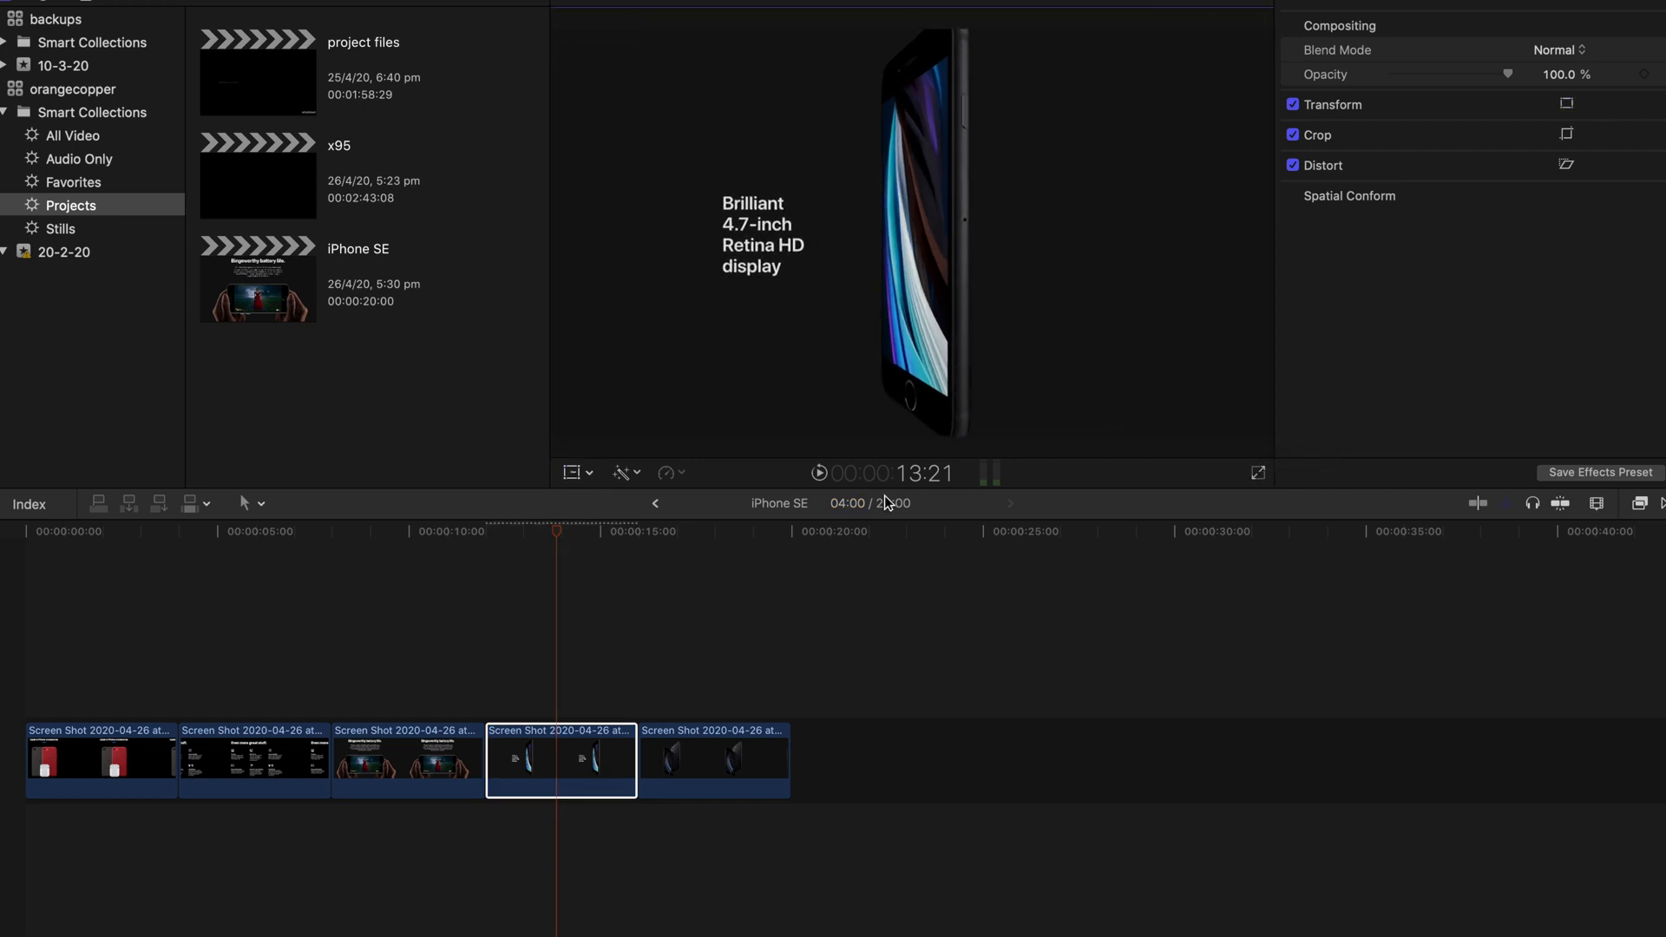
Enlarge the last clip, showing the two black iPhones, with Transform until it covers the black side bars.
click(721, 647)
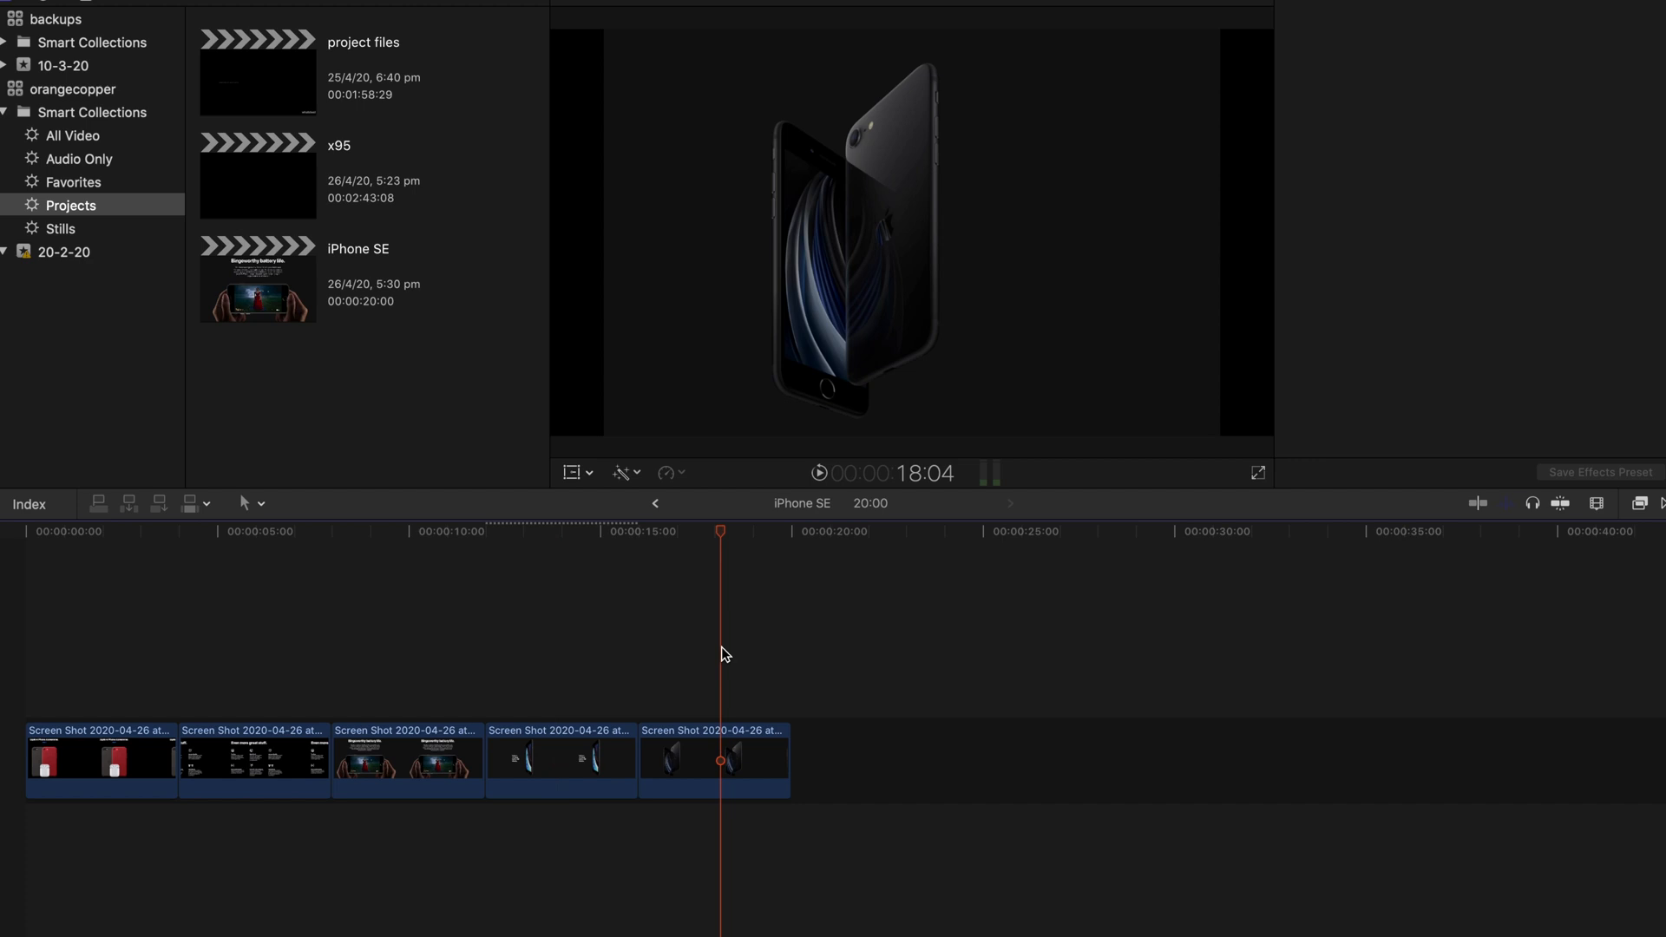
click(710, 744)
click(574, 473)
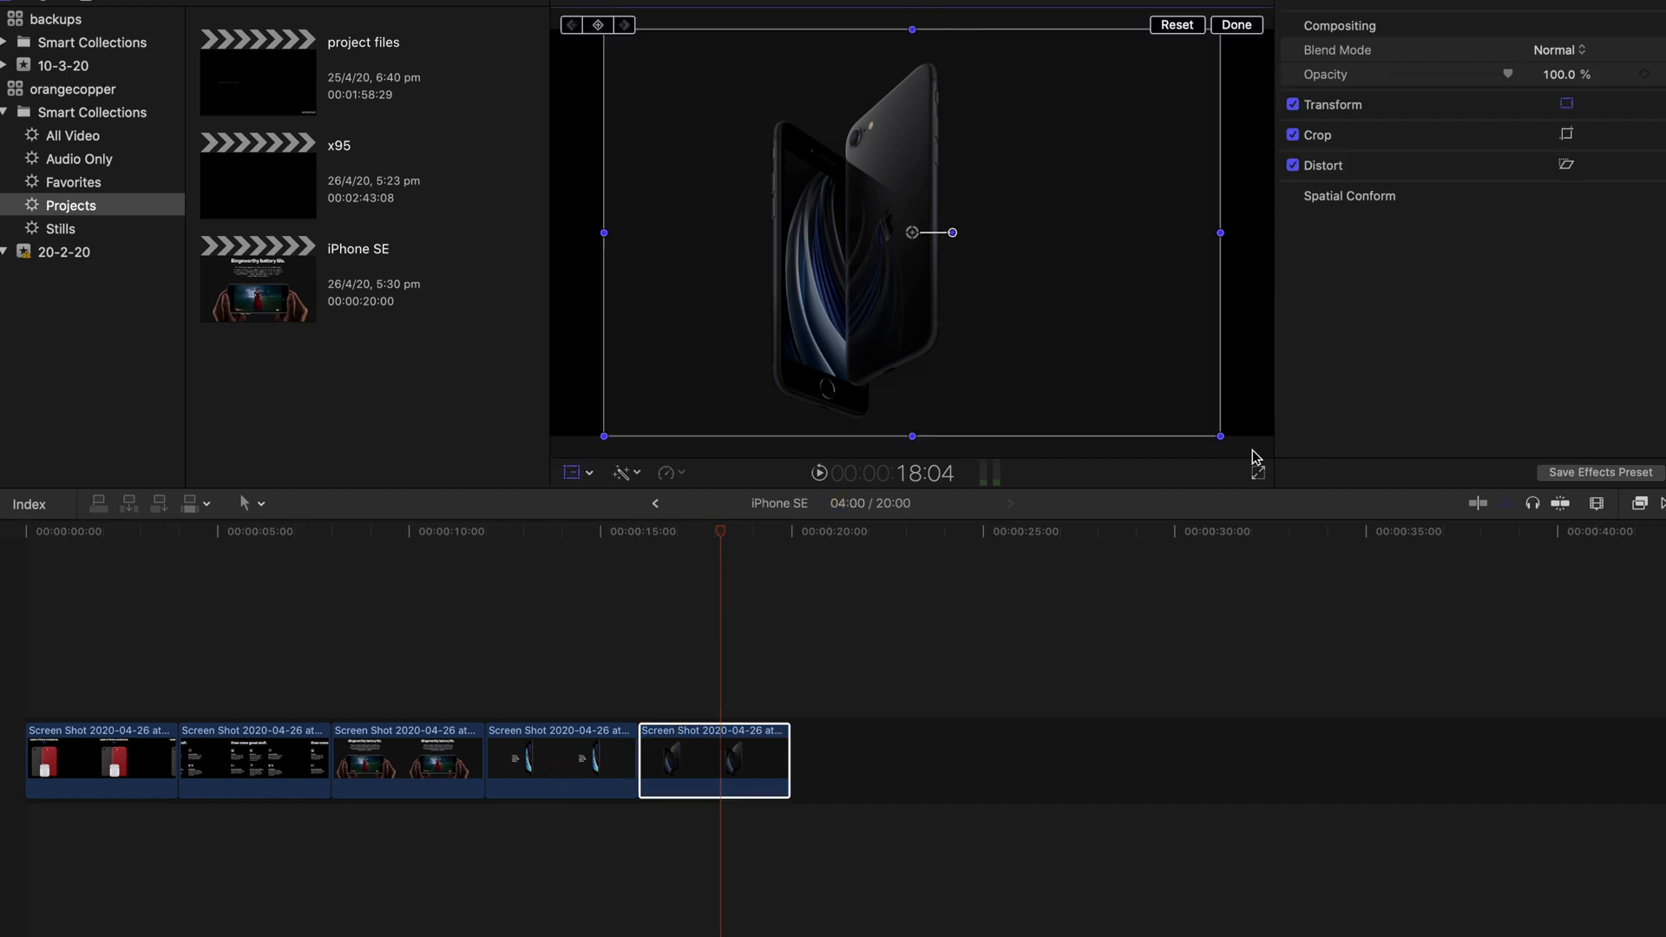
drag(1219, 435, 1310, 494)
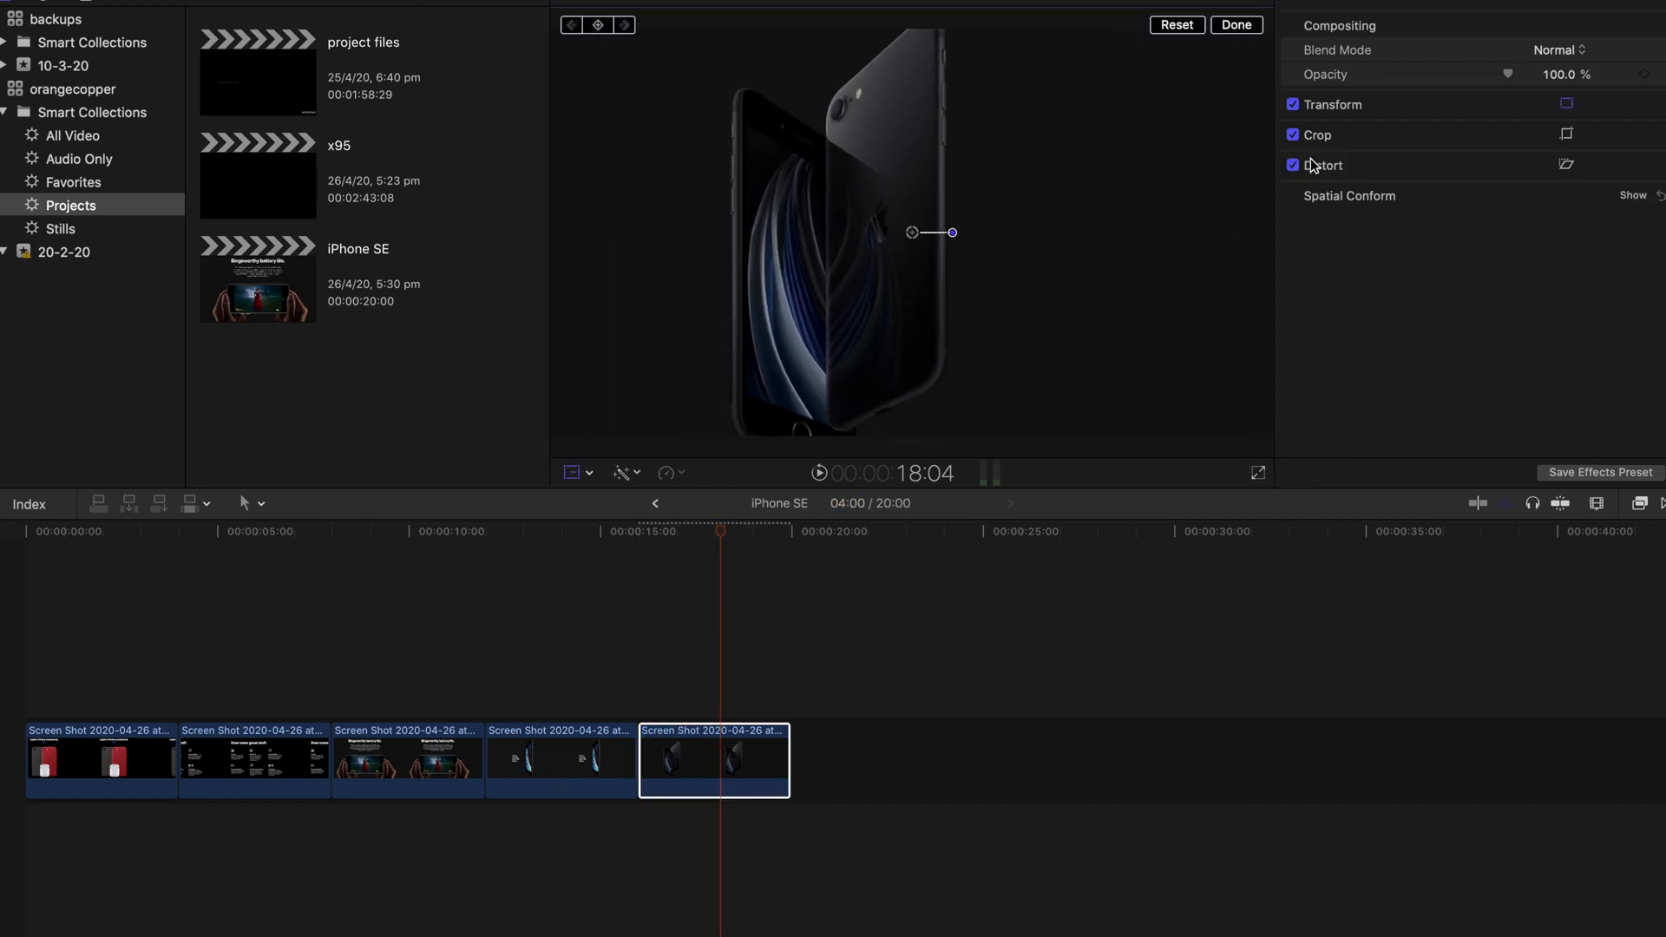
click(1250, 30)
Review the framing of all five clips in order, from the start of the timeline to its end.
click(941, 640)
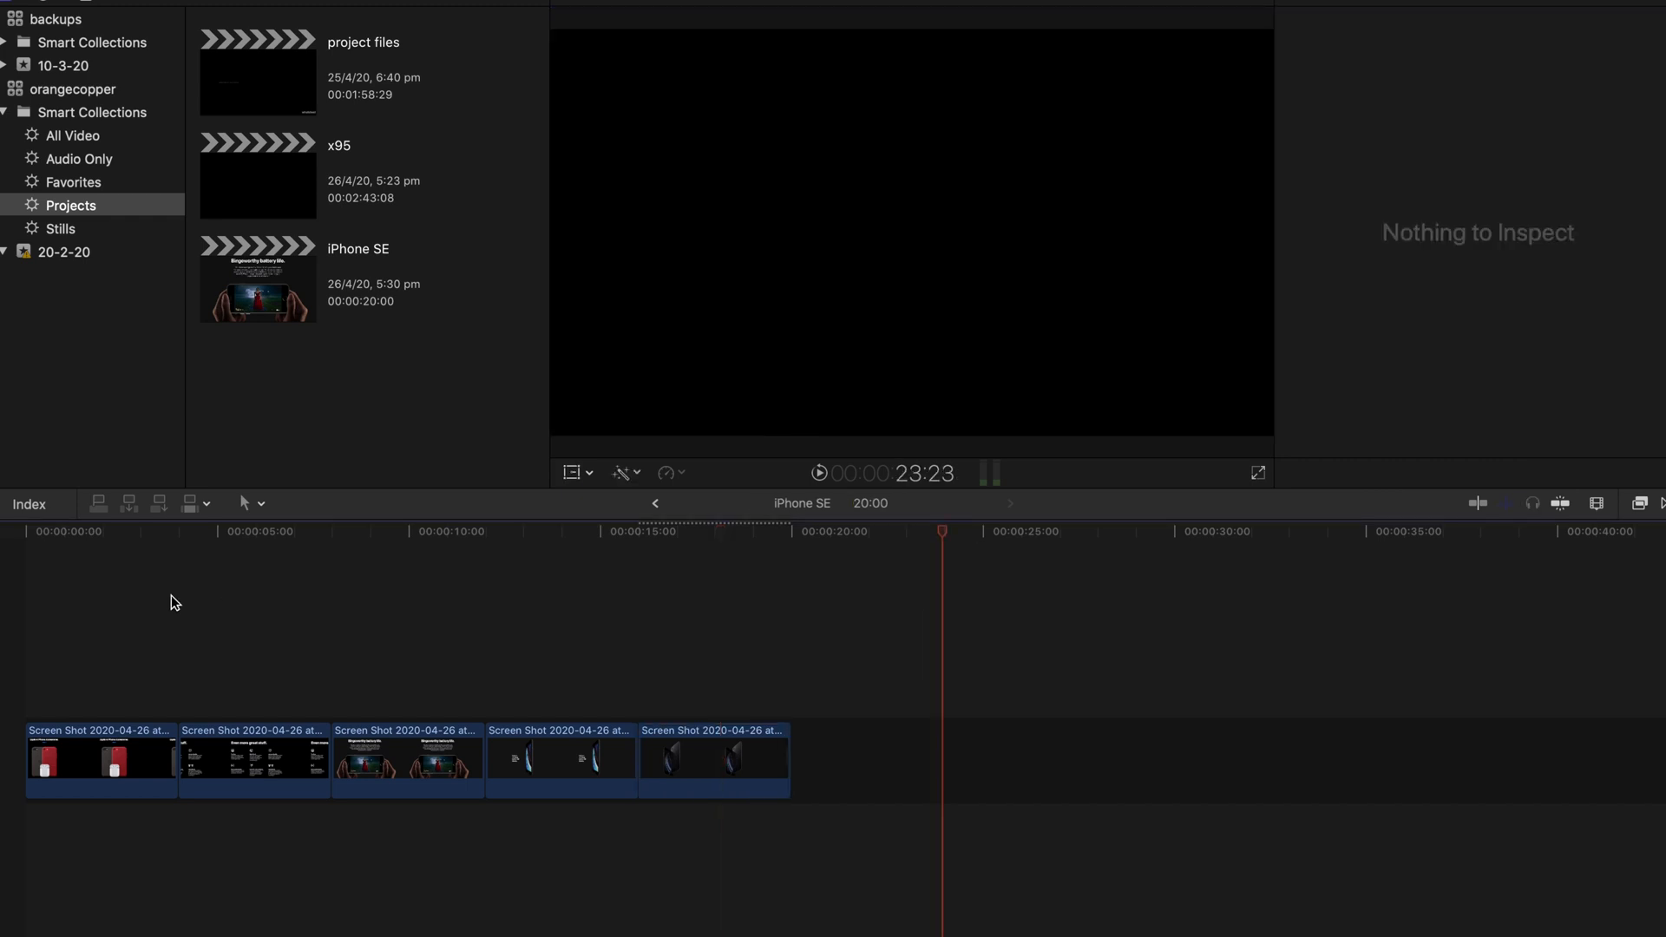
click(25, 584)
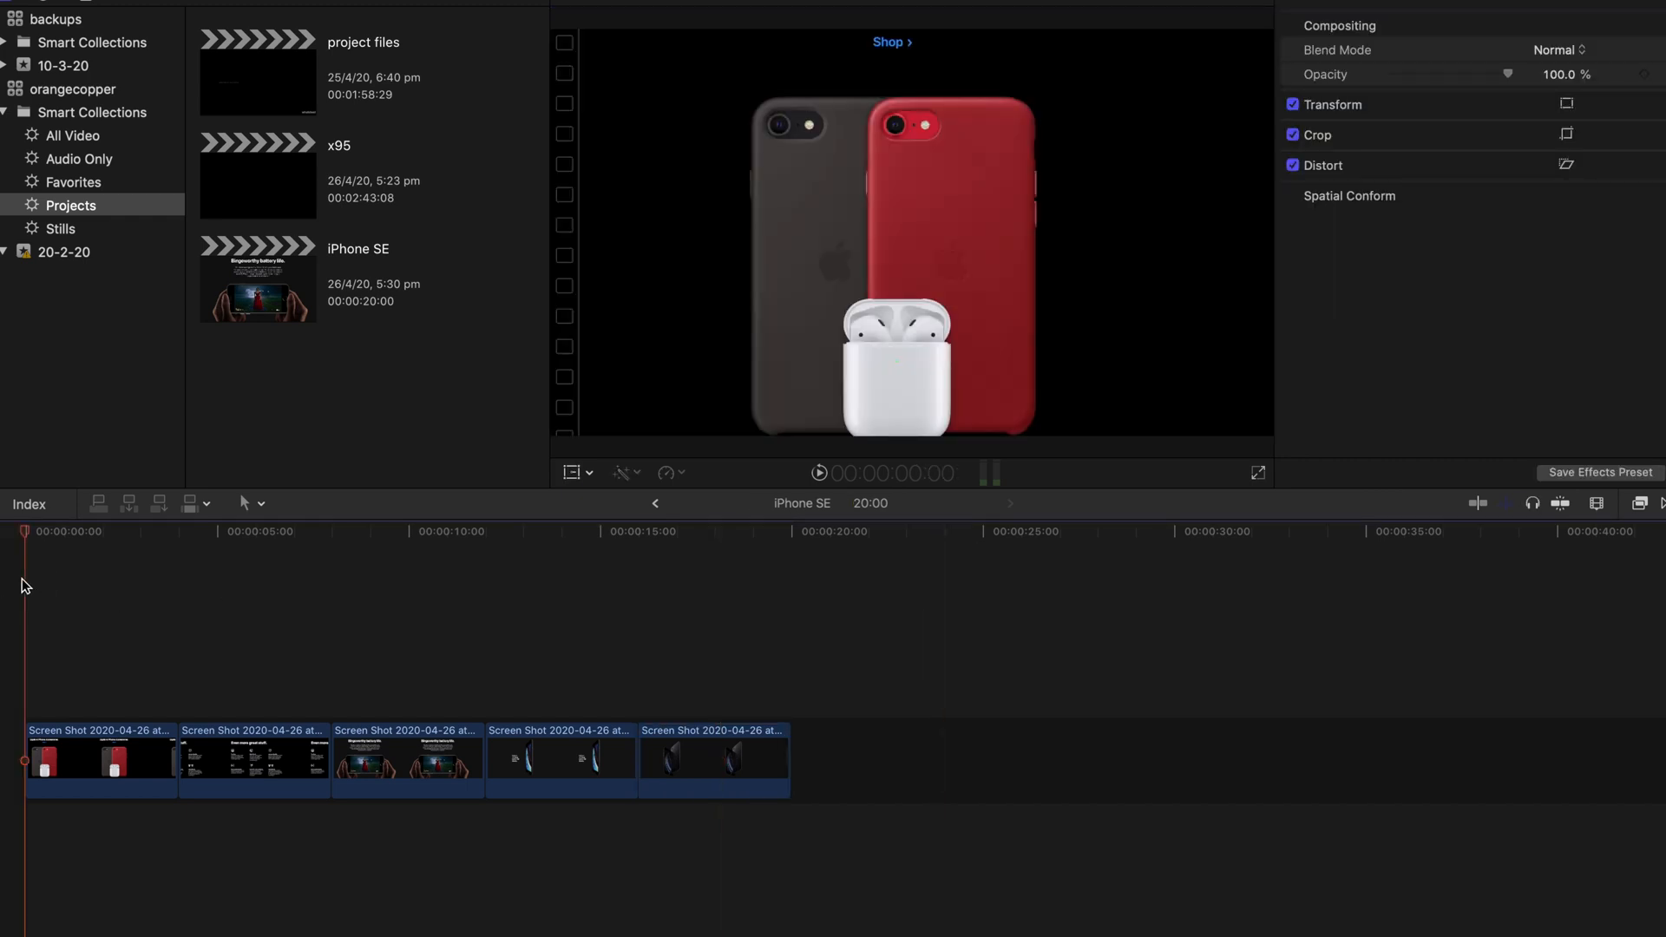
key(Down)
key(Down)
key(Down)
key(Down)
key(Down)
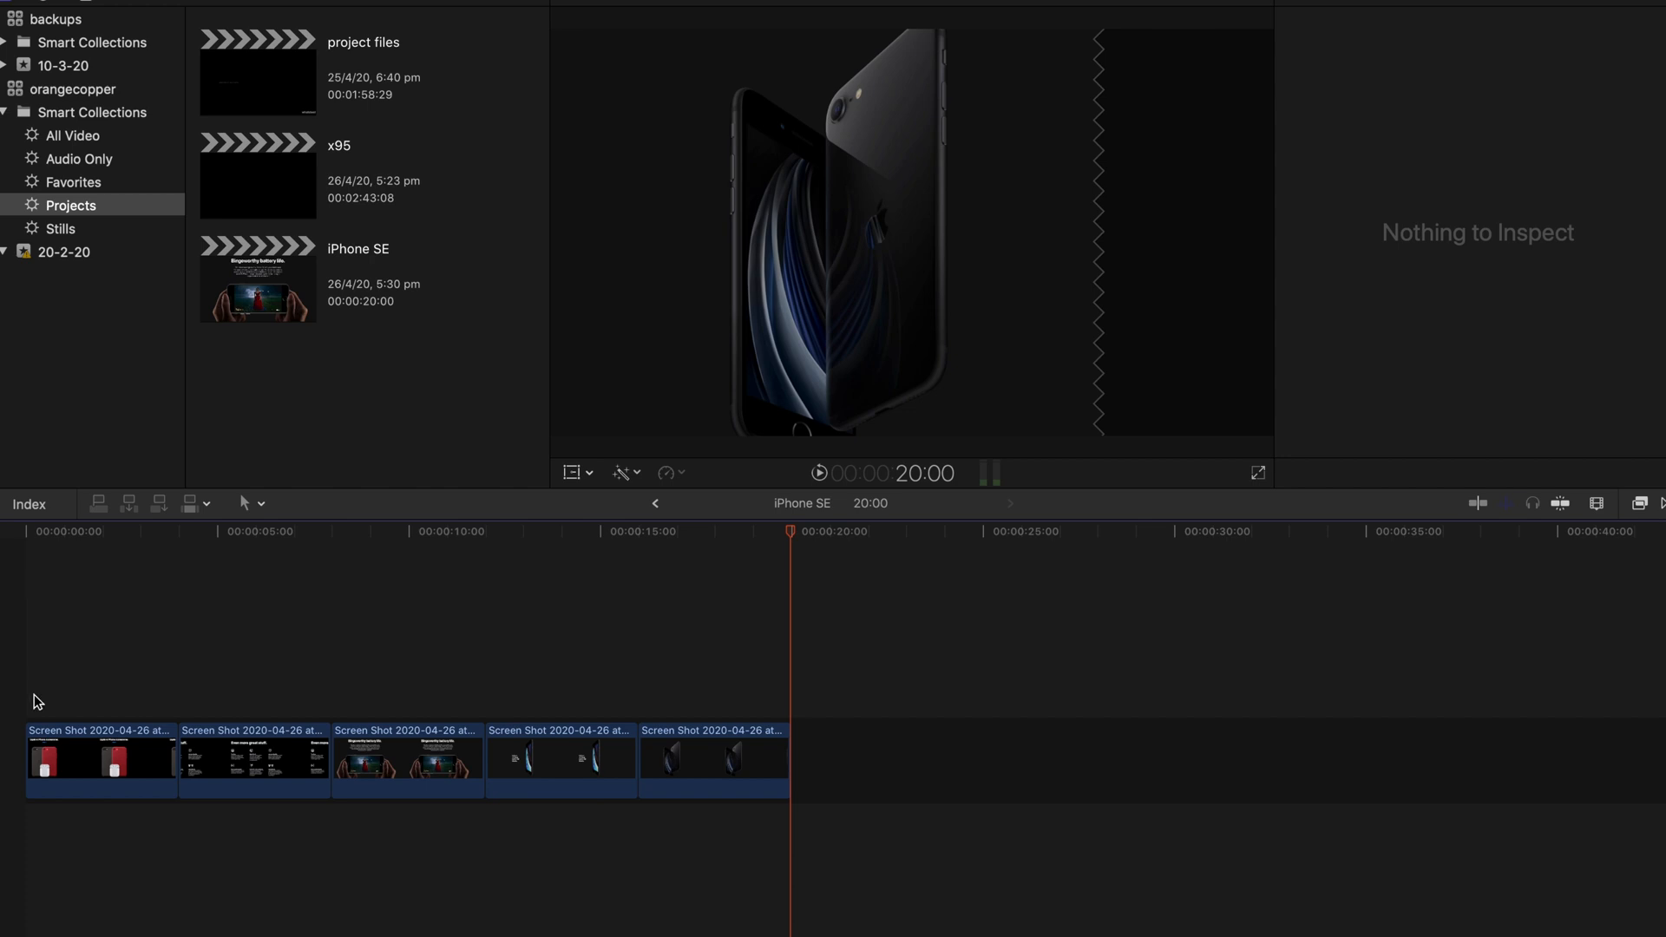
Turn on the Ken Burns crop for the first clip, showing the two phone cases and AirPods.
click(108, 748)
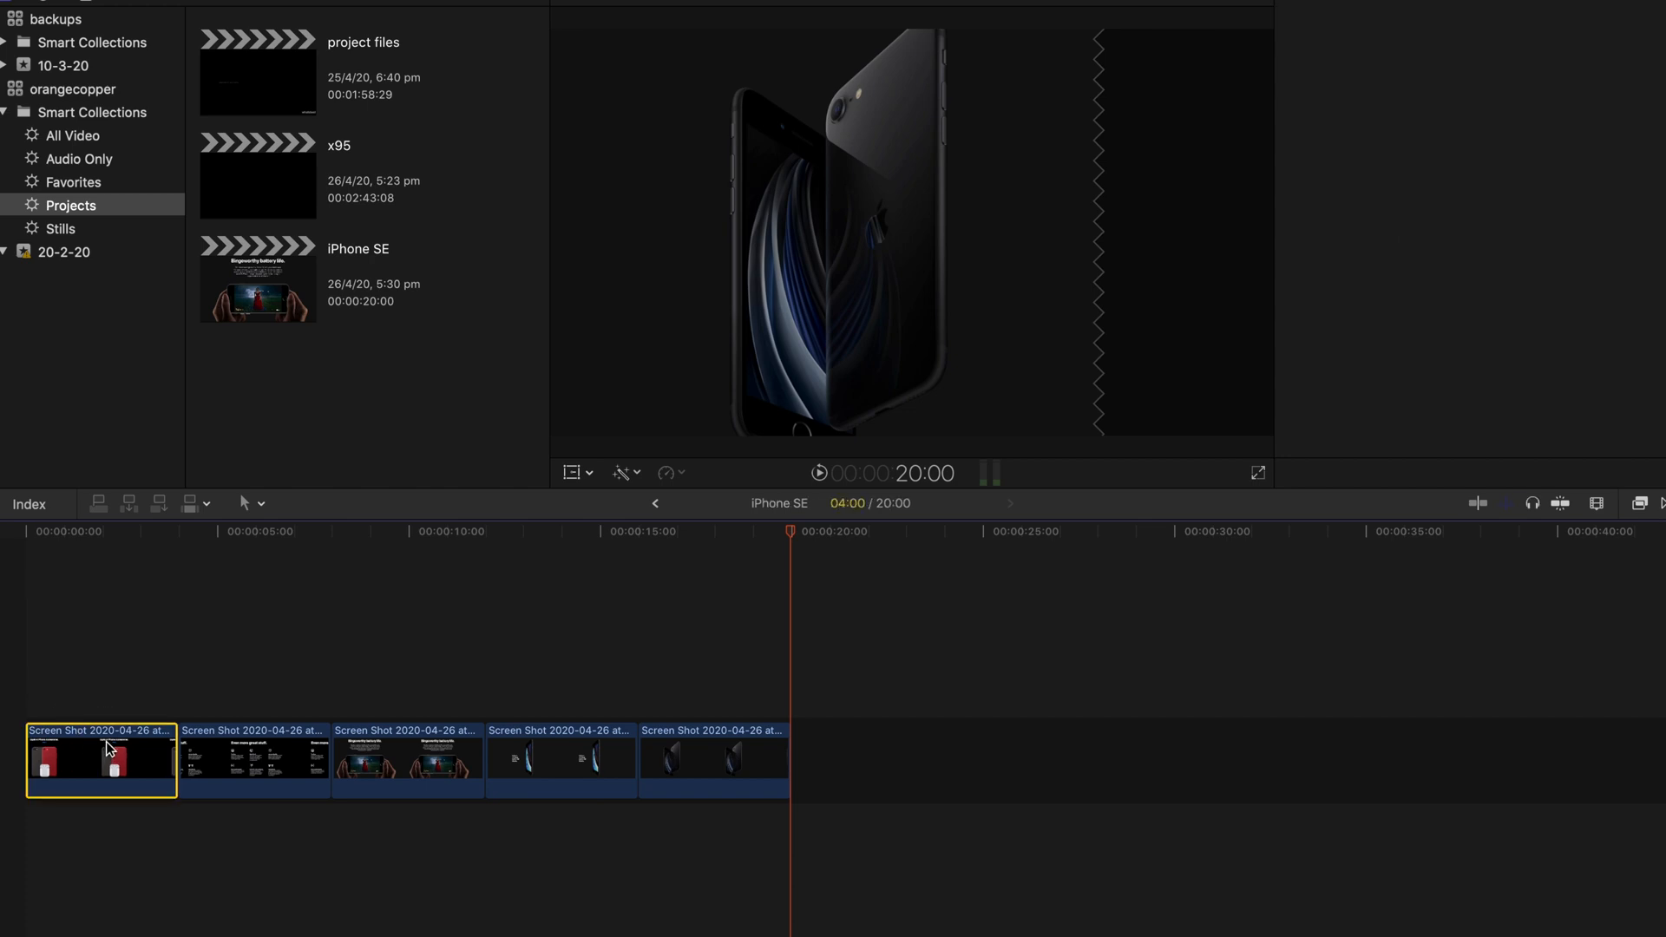
click(114, 729)
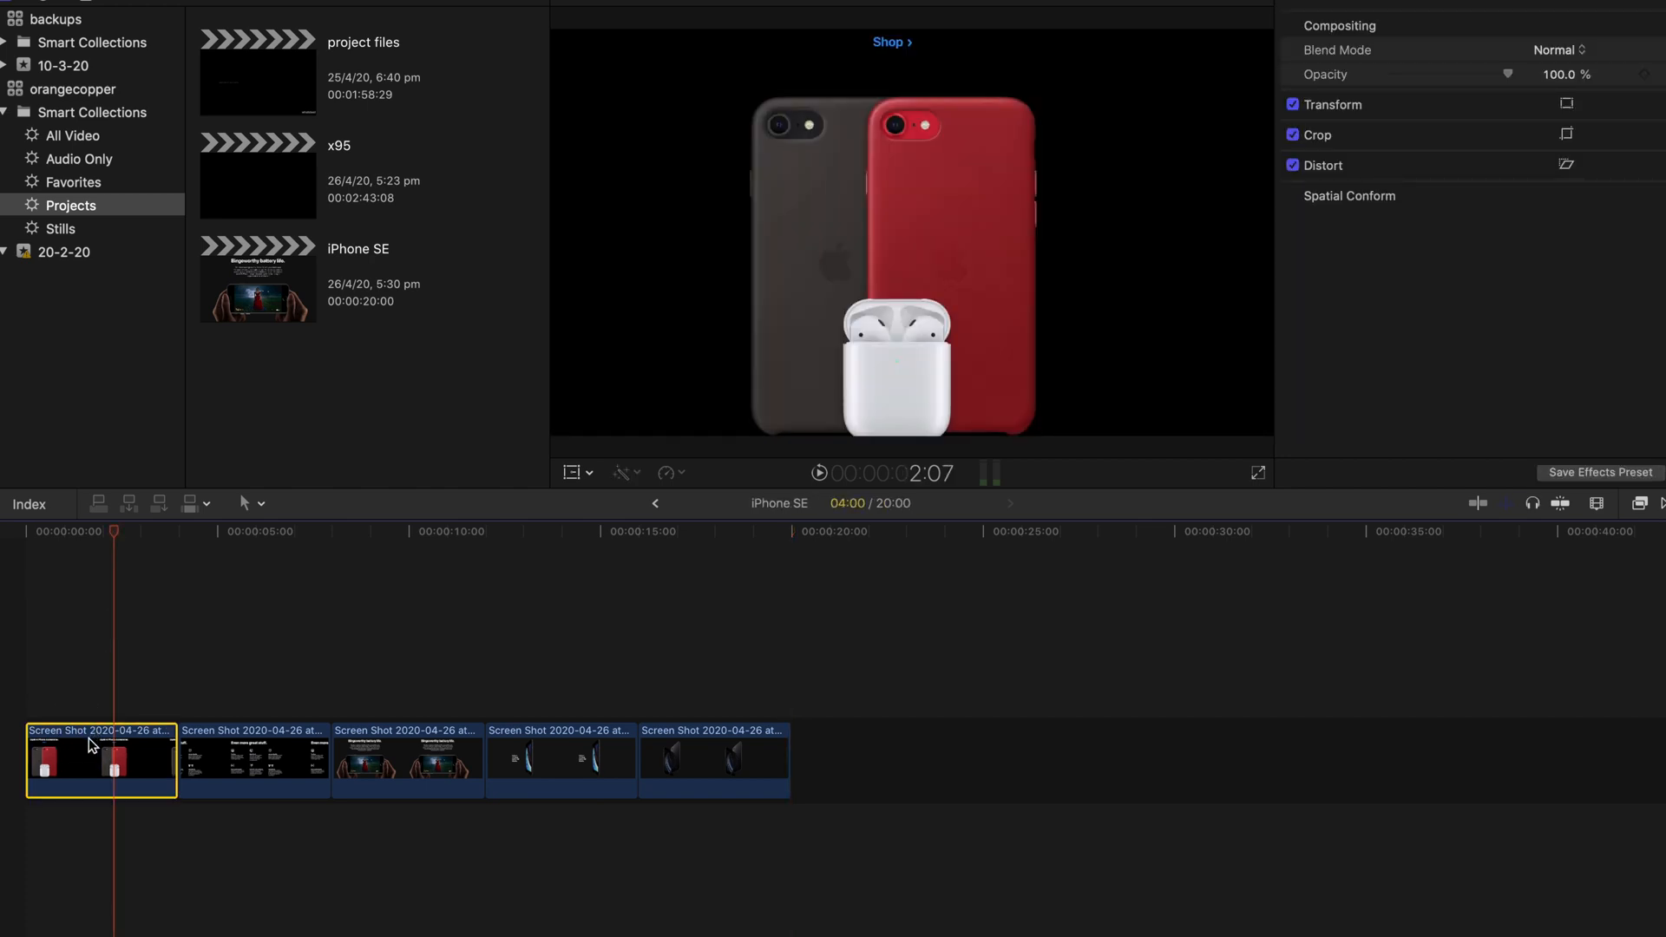
click(590, 475)
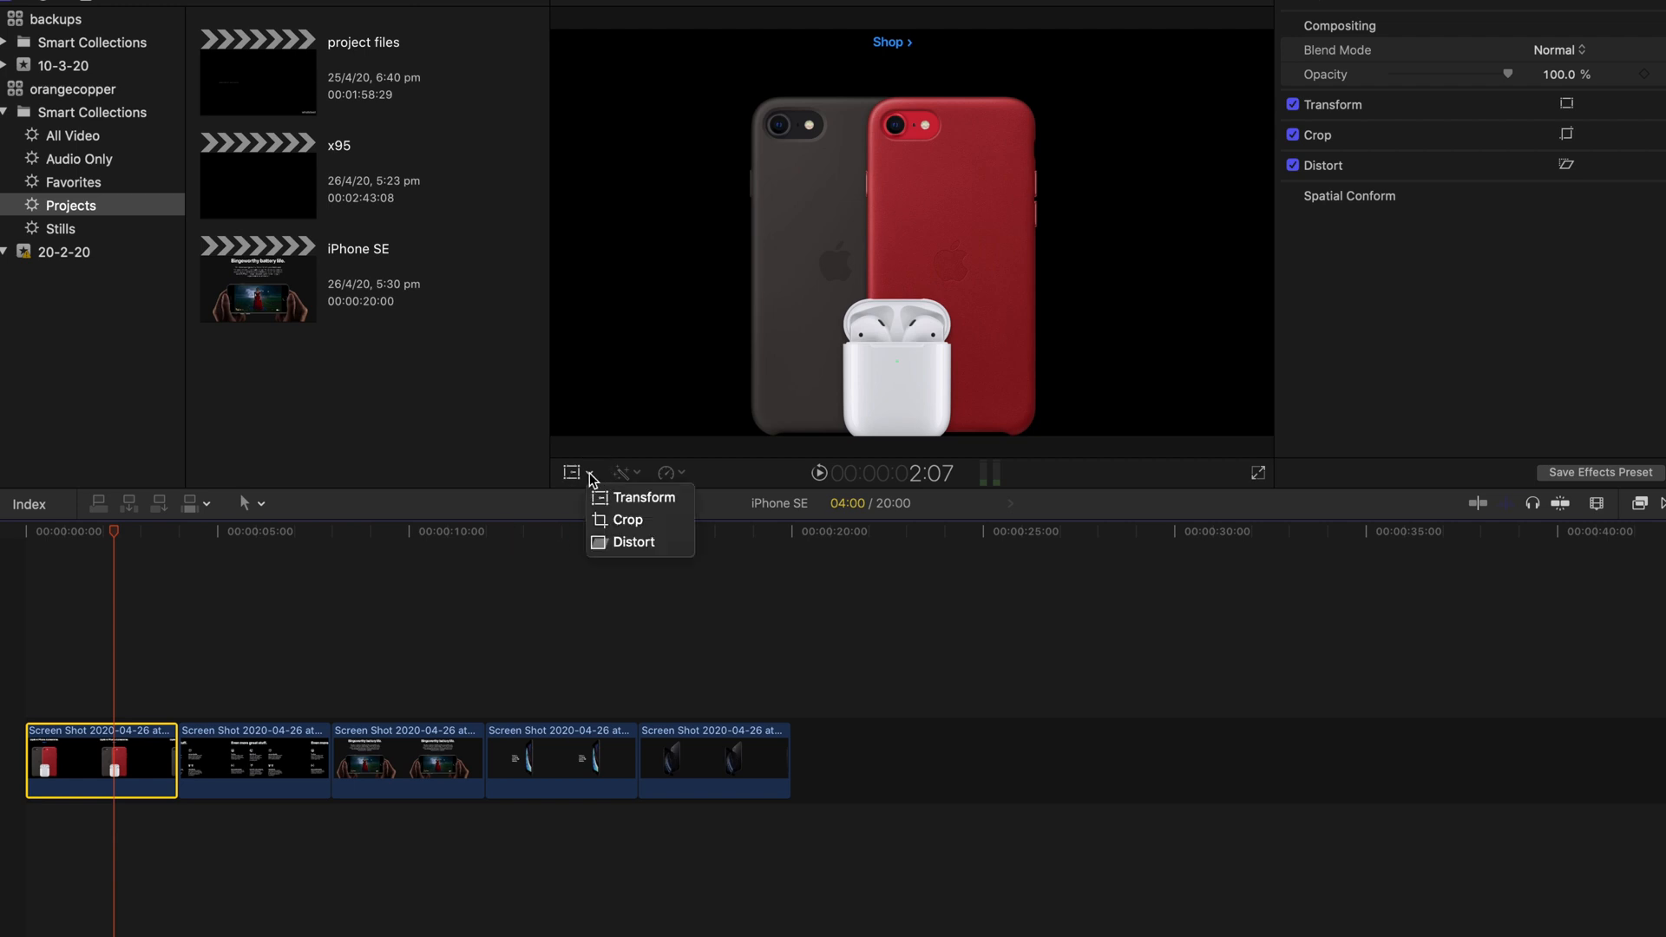
click(645, 524)
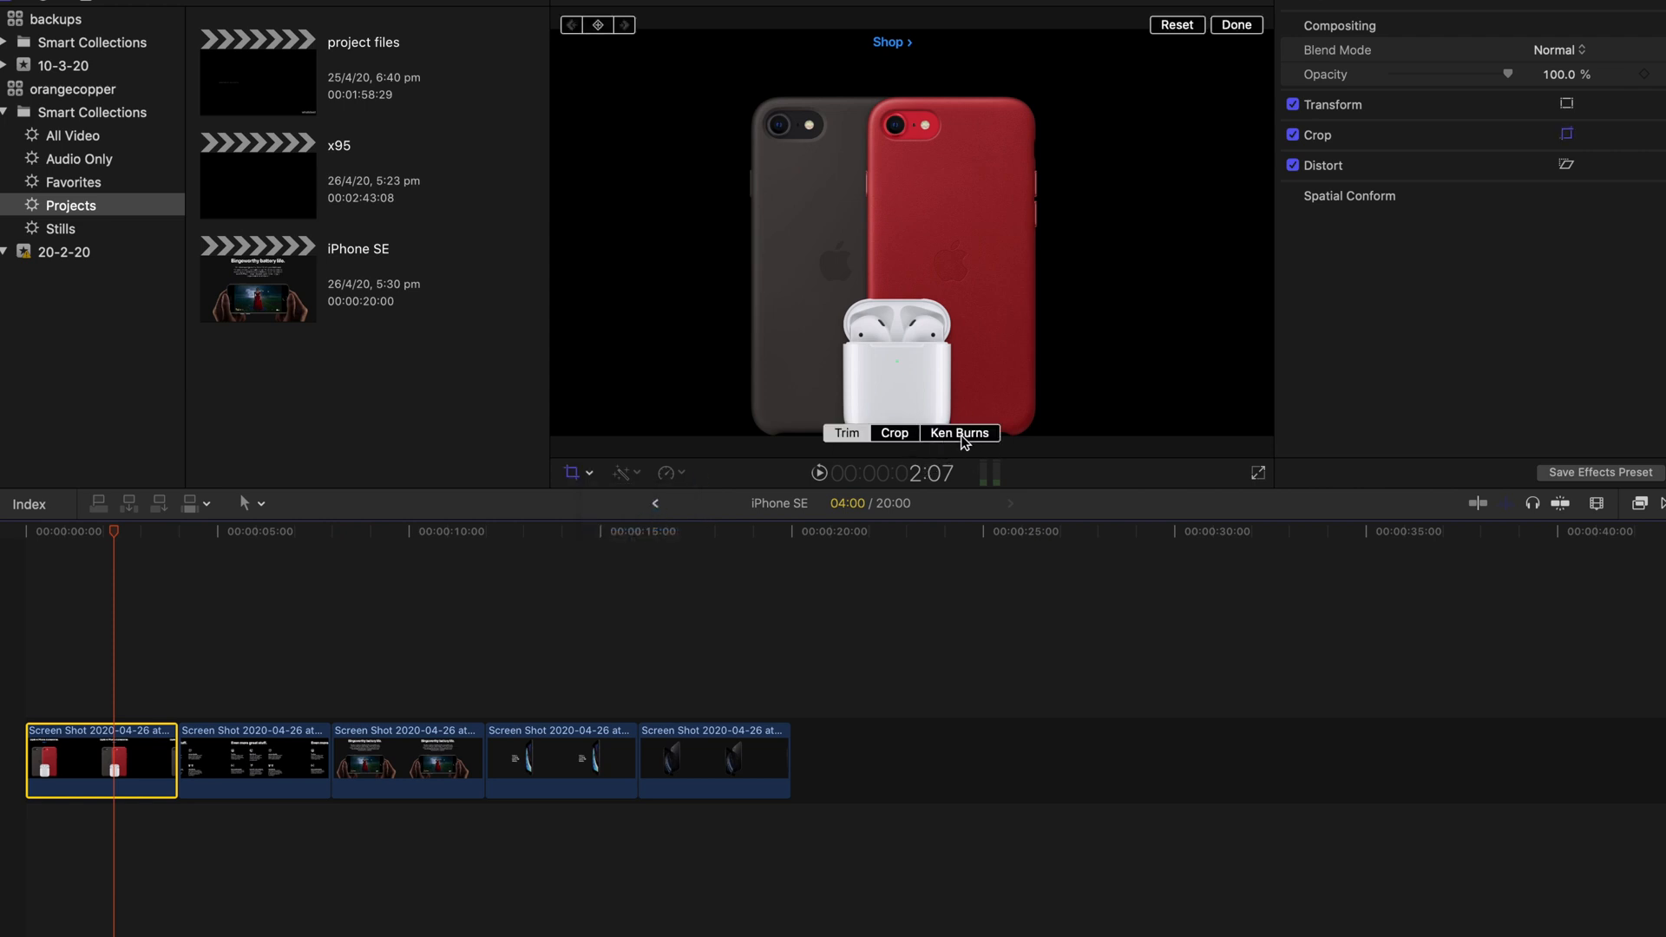
click(960, 432)
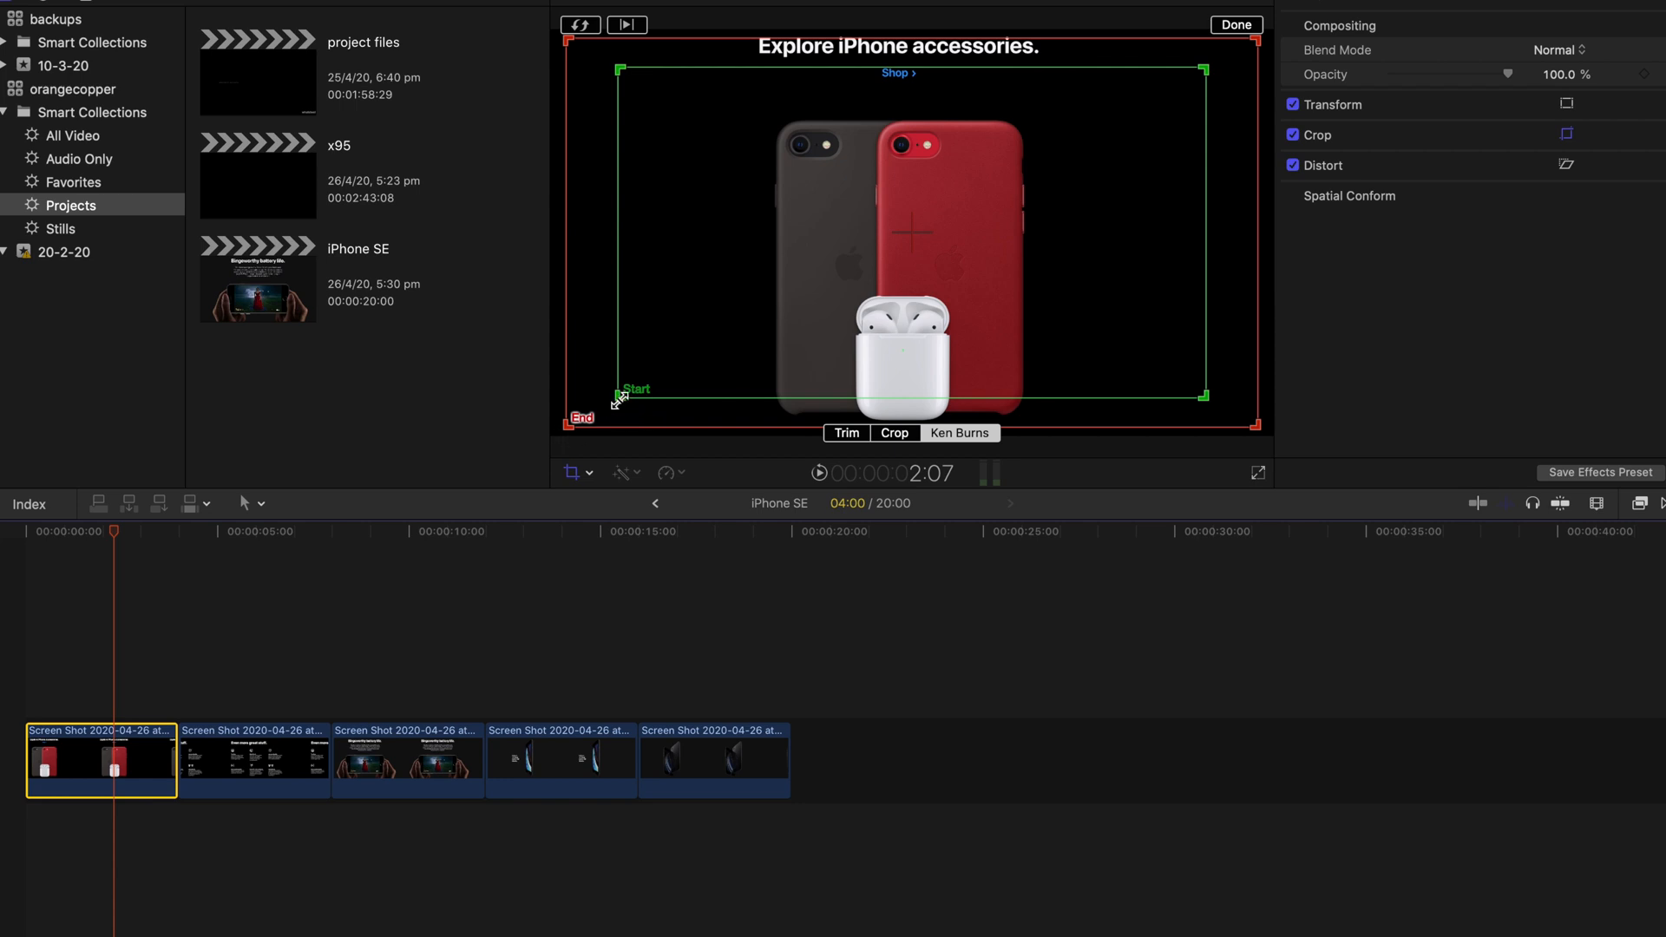
Tighten the first clip's Ken Burns start frame, slightly adjust its wide end frame, and preview the zoom-out.
drag(618, 399, 718, 336)
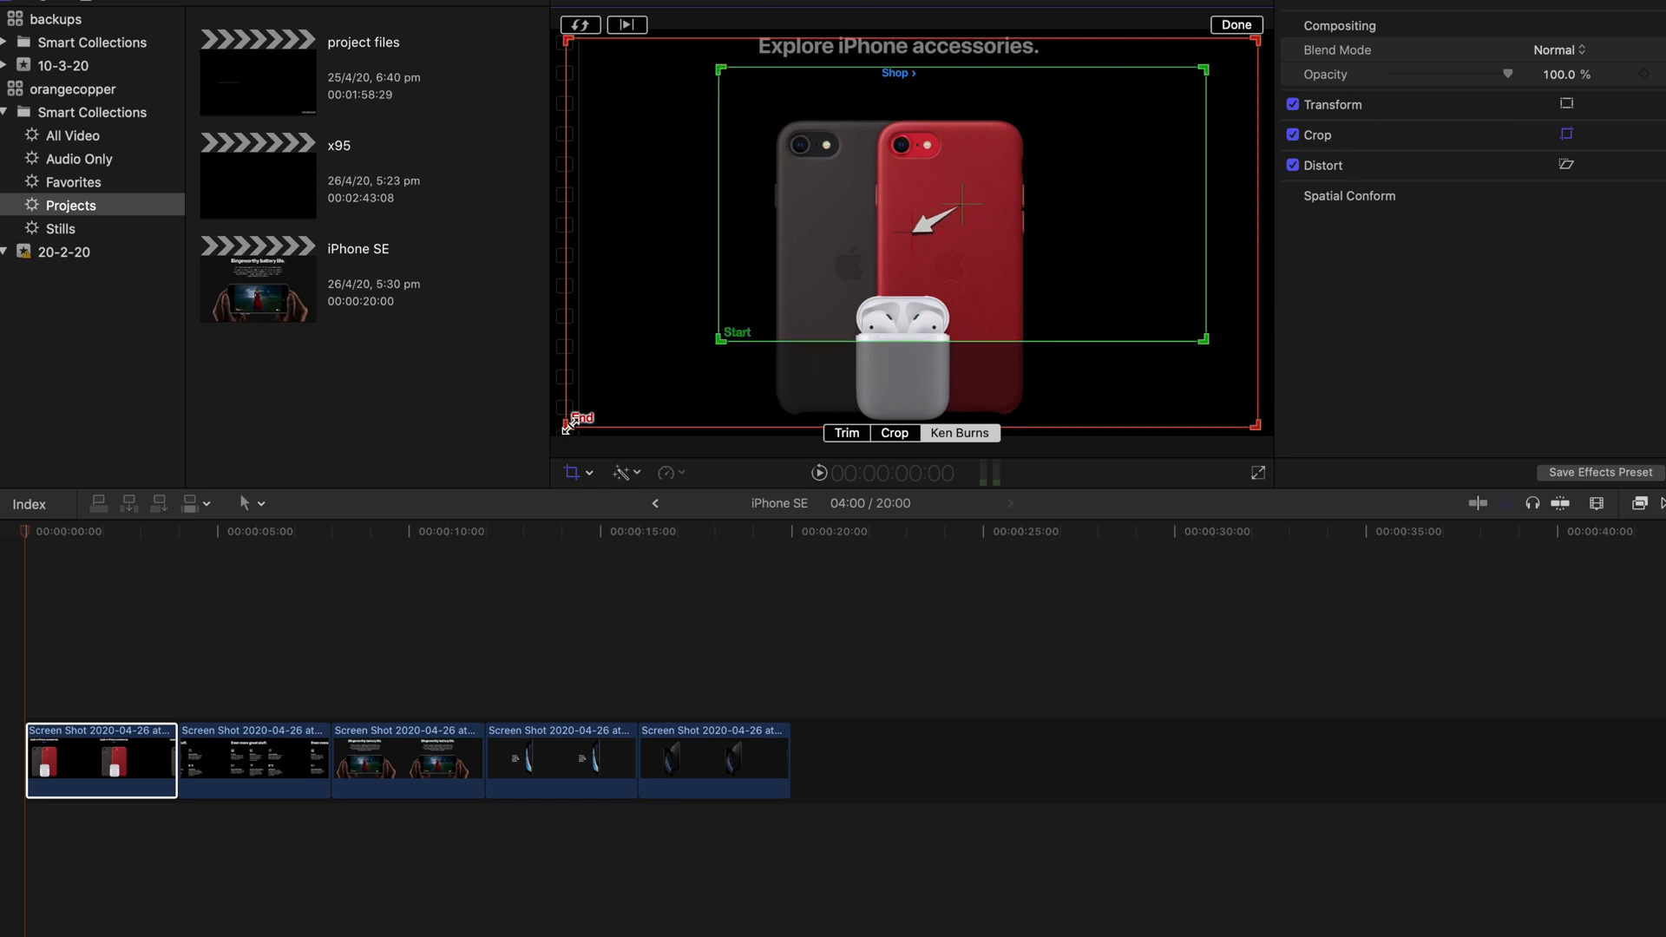
drag(570, 425, 582, 424)
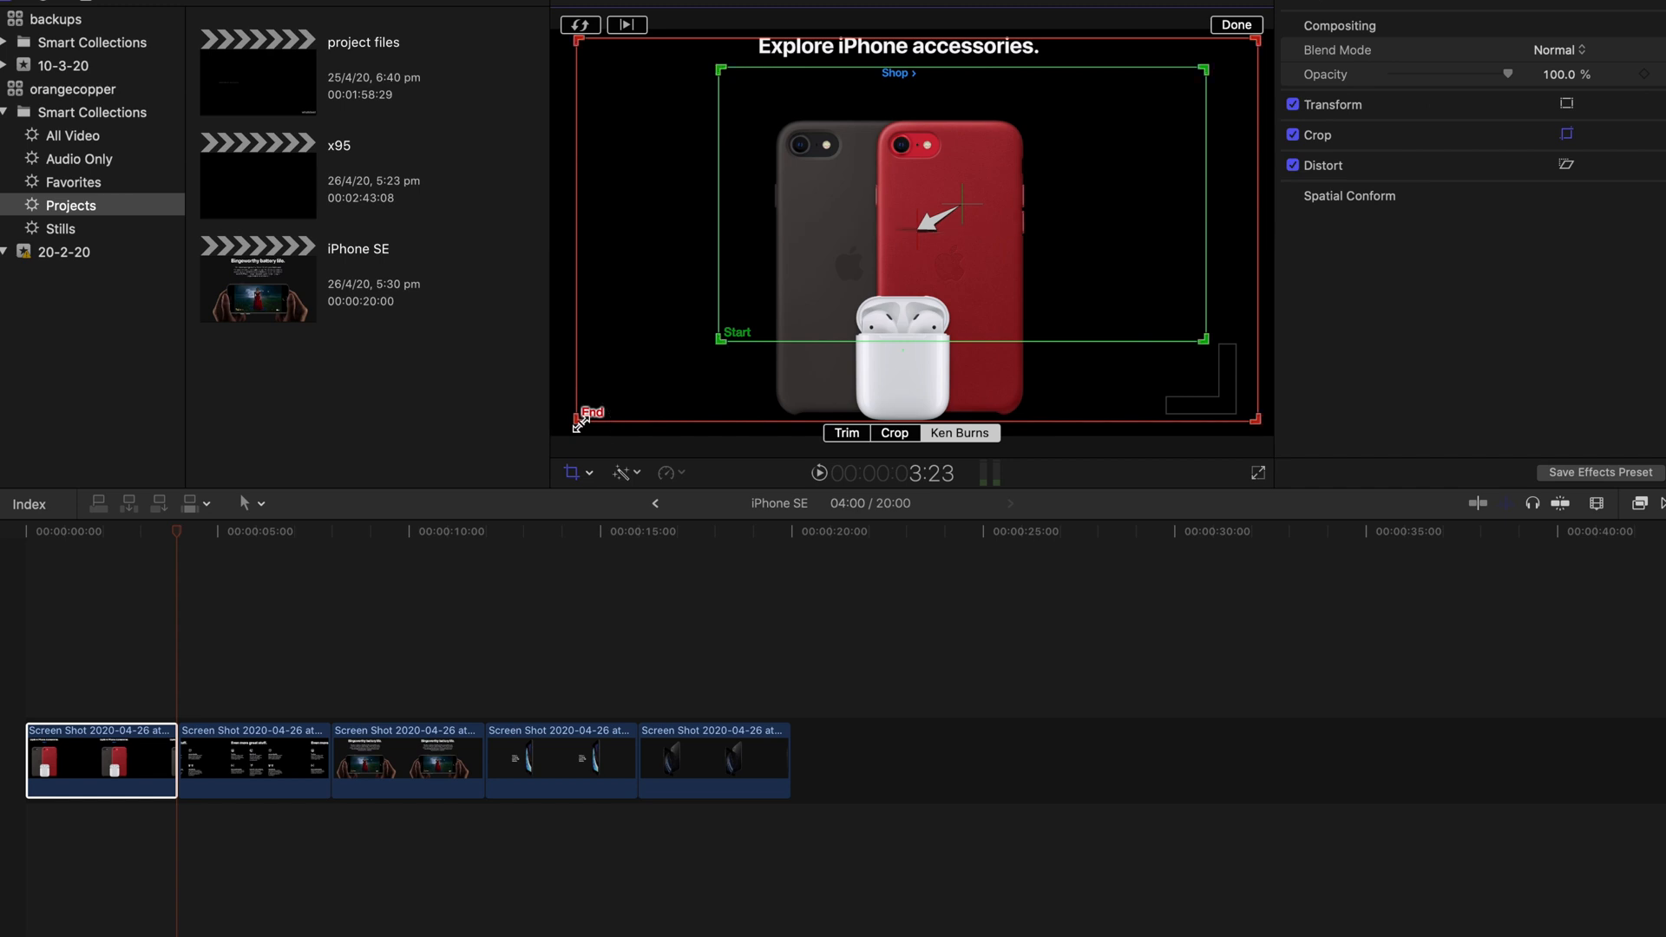
drag(955, 206, 946, 215)
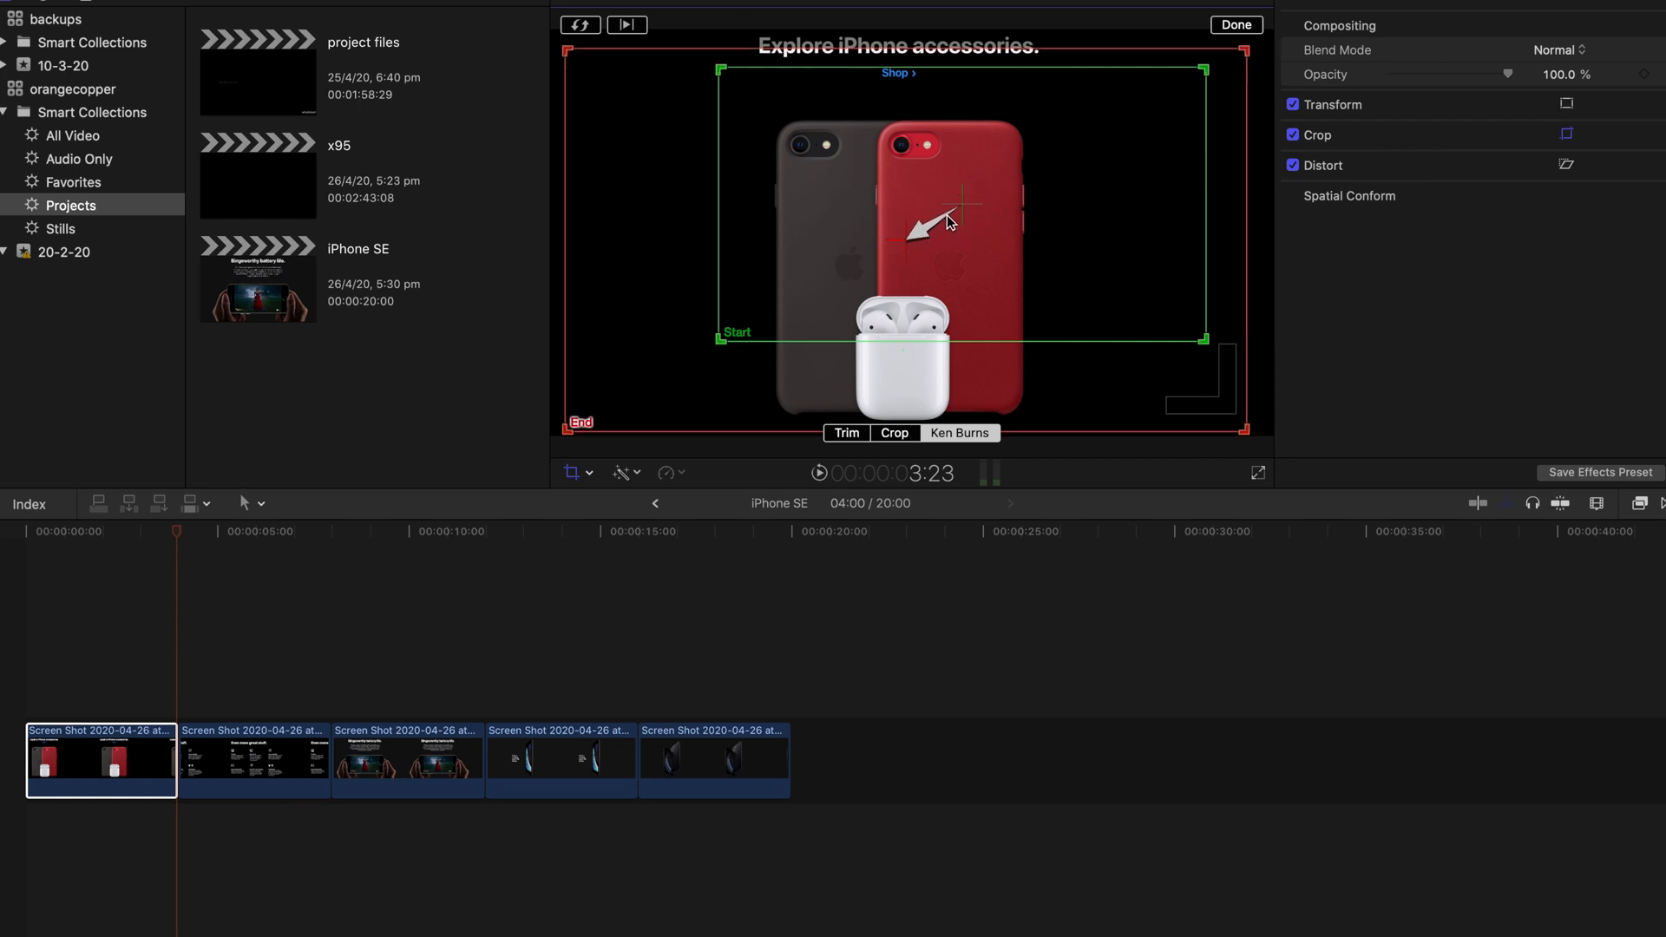
click(626, 28)
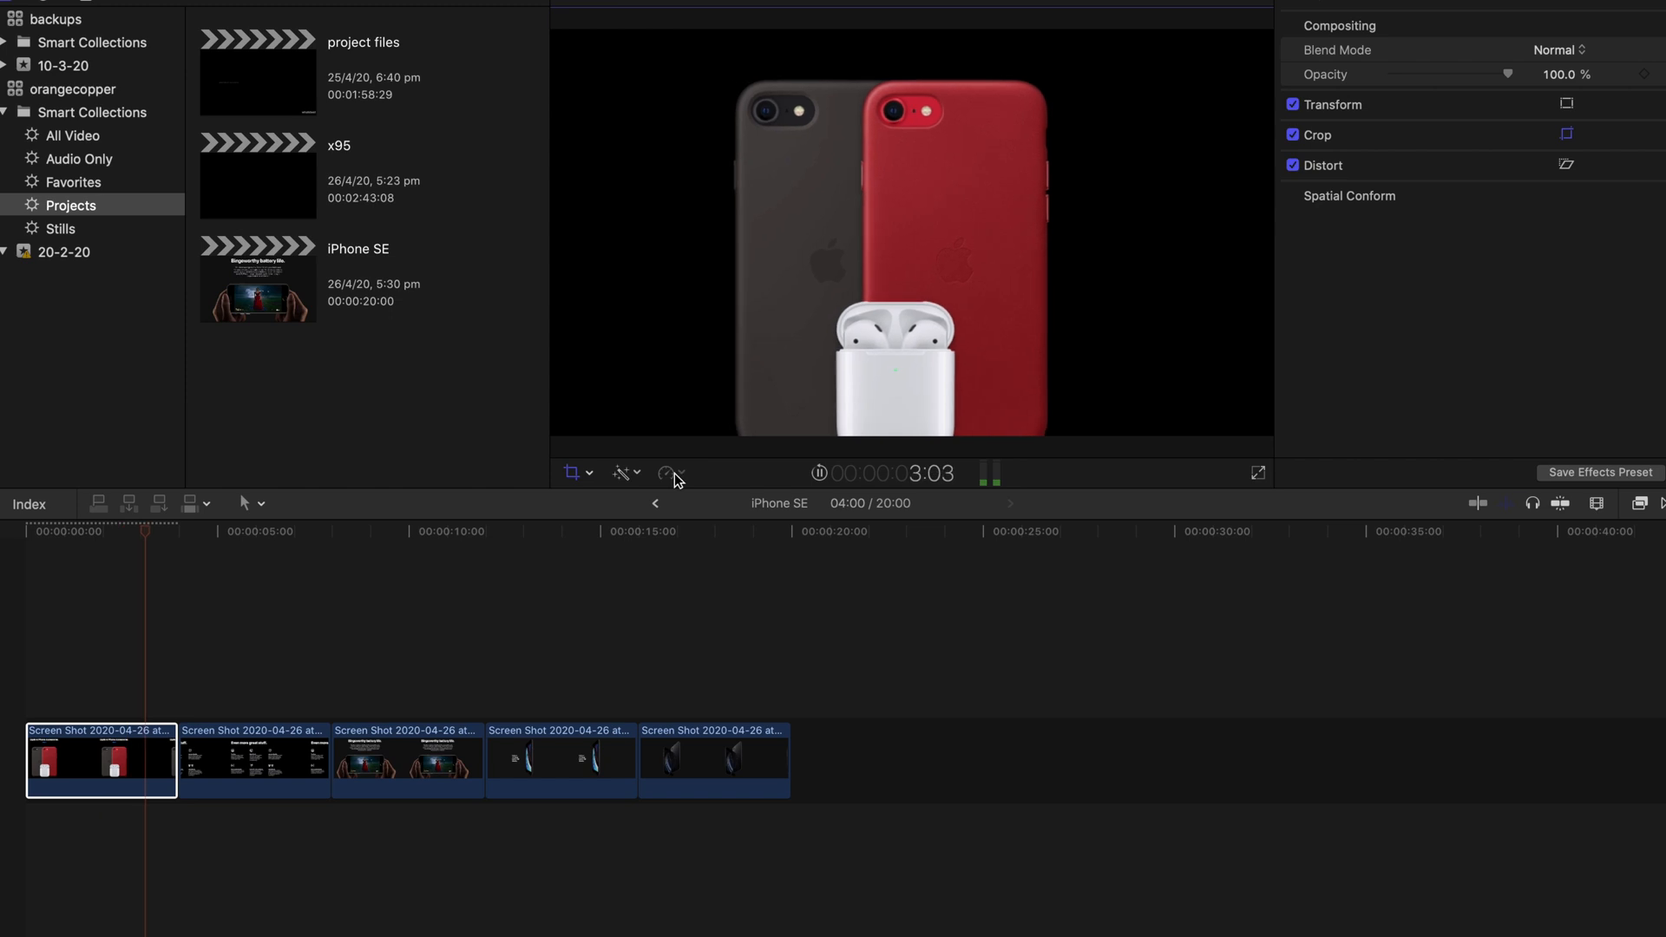
click(821, 473)
Apply Ken Burns to the "Even more great stuff." clip, moving from a smaller upper-left start frame to a larger end frame, and preview it.
click(230, 628)
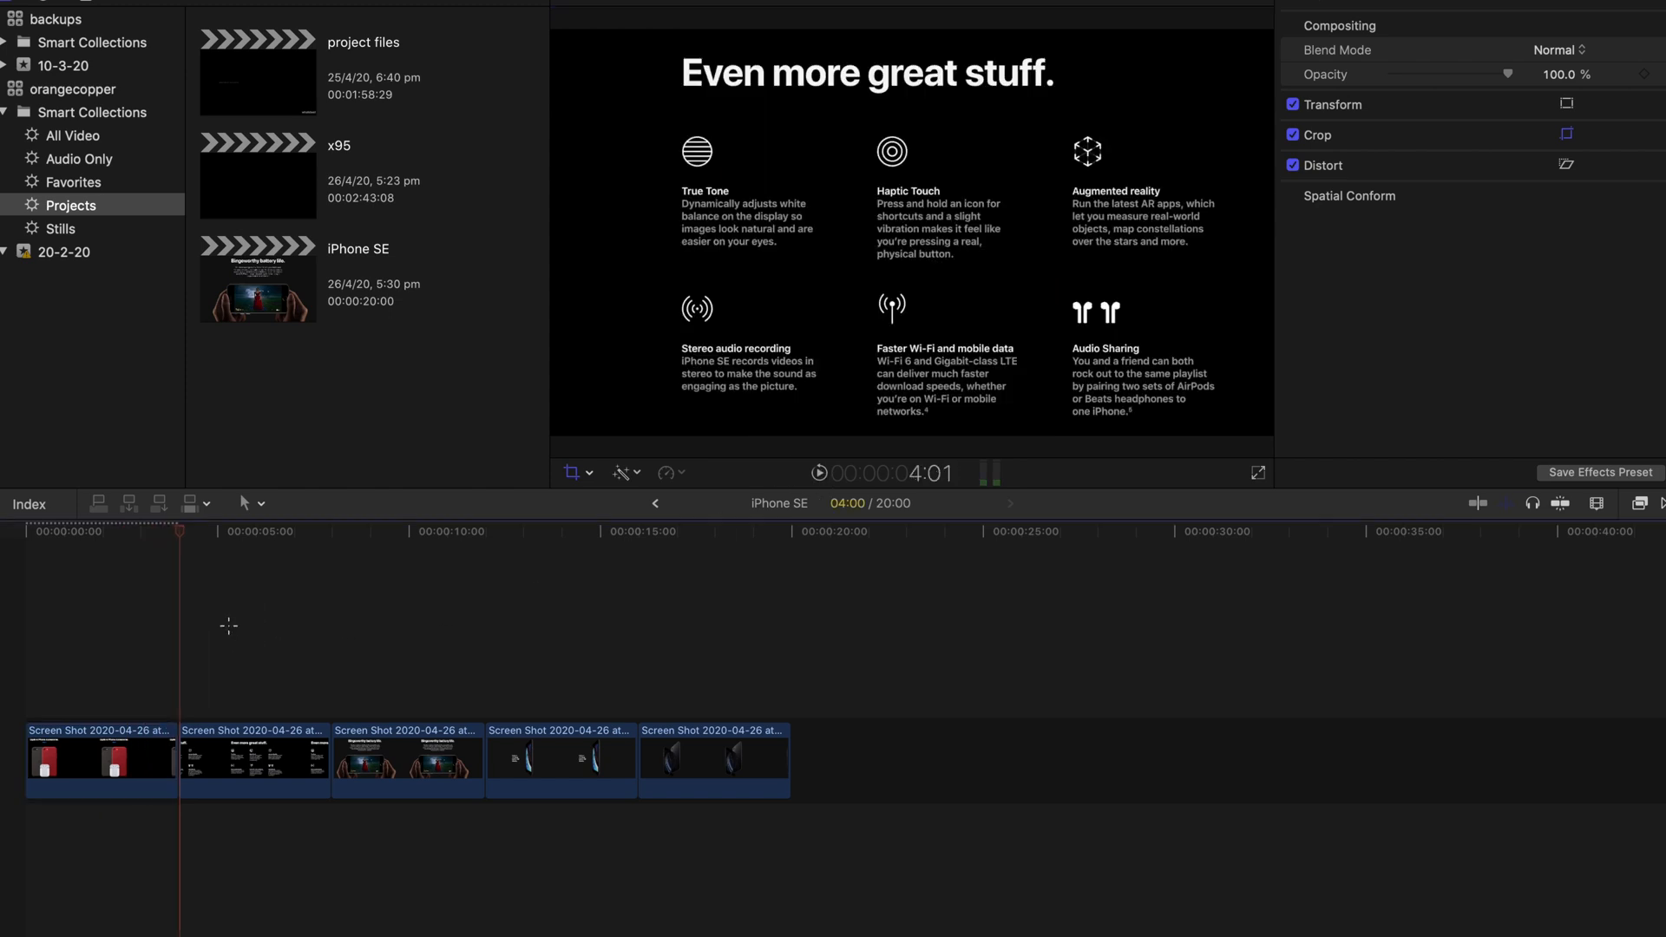
click(266, 775)
click(957, 432)
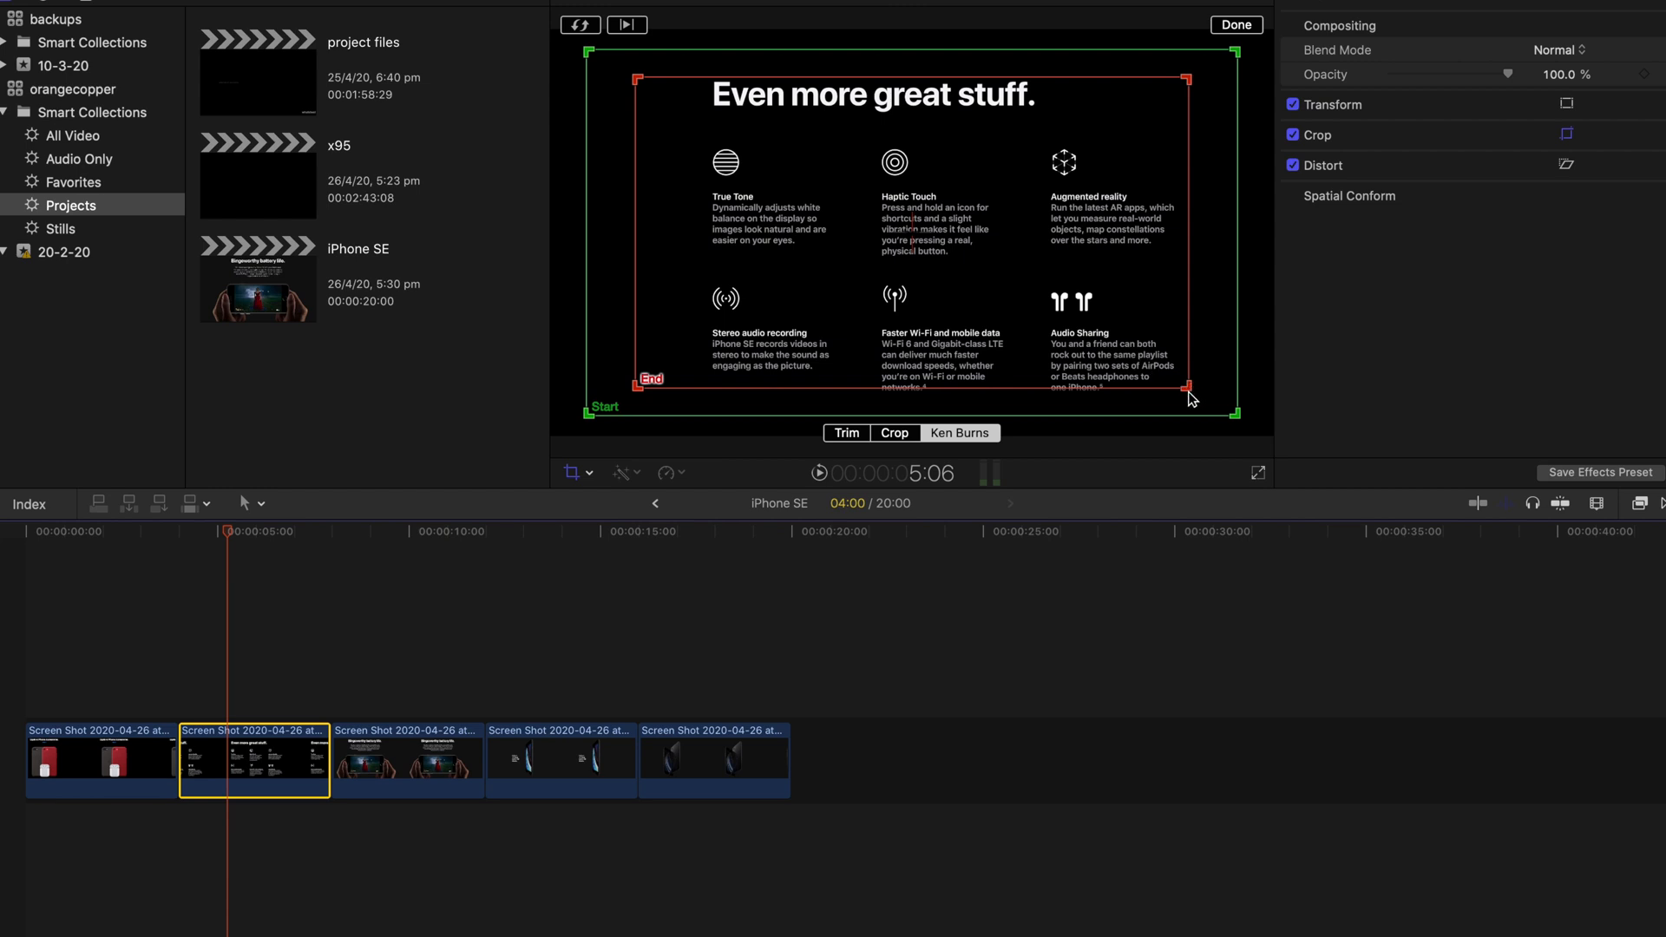
click(1187, 388)
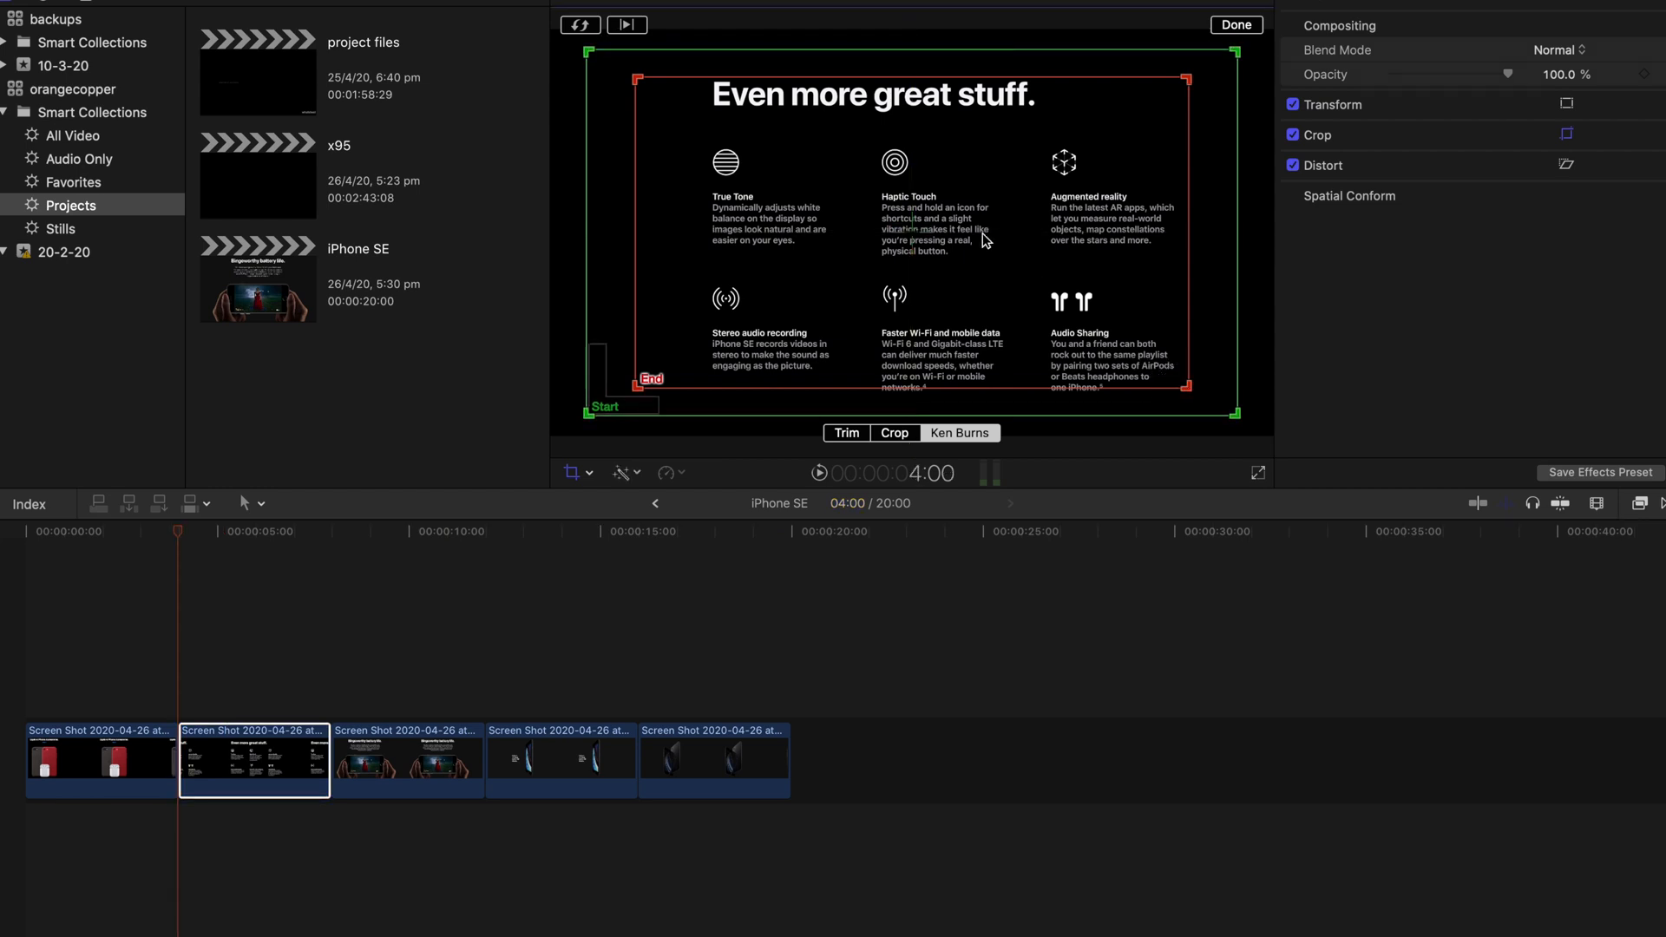
drag(915, 236, 800, 186)
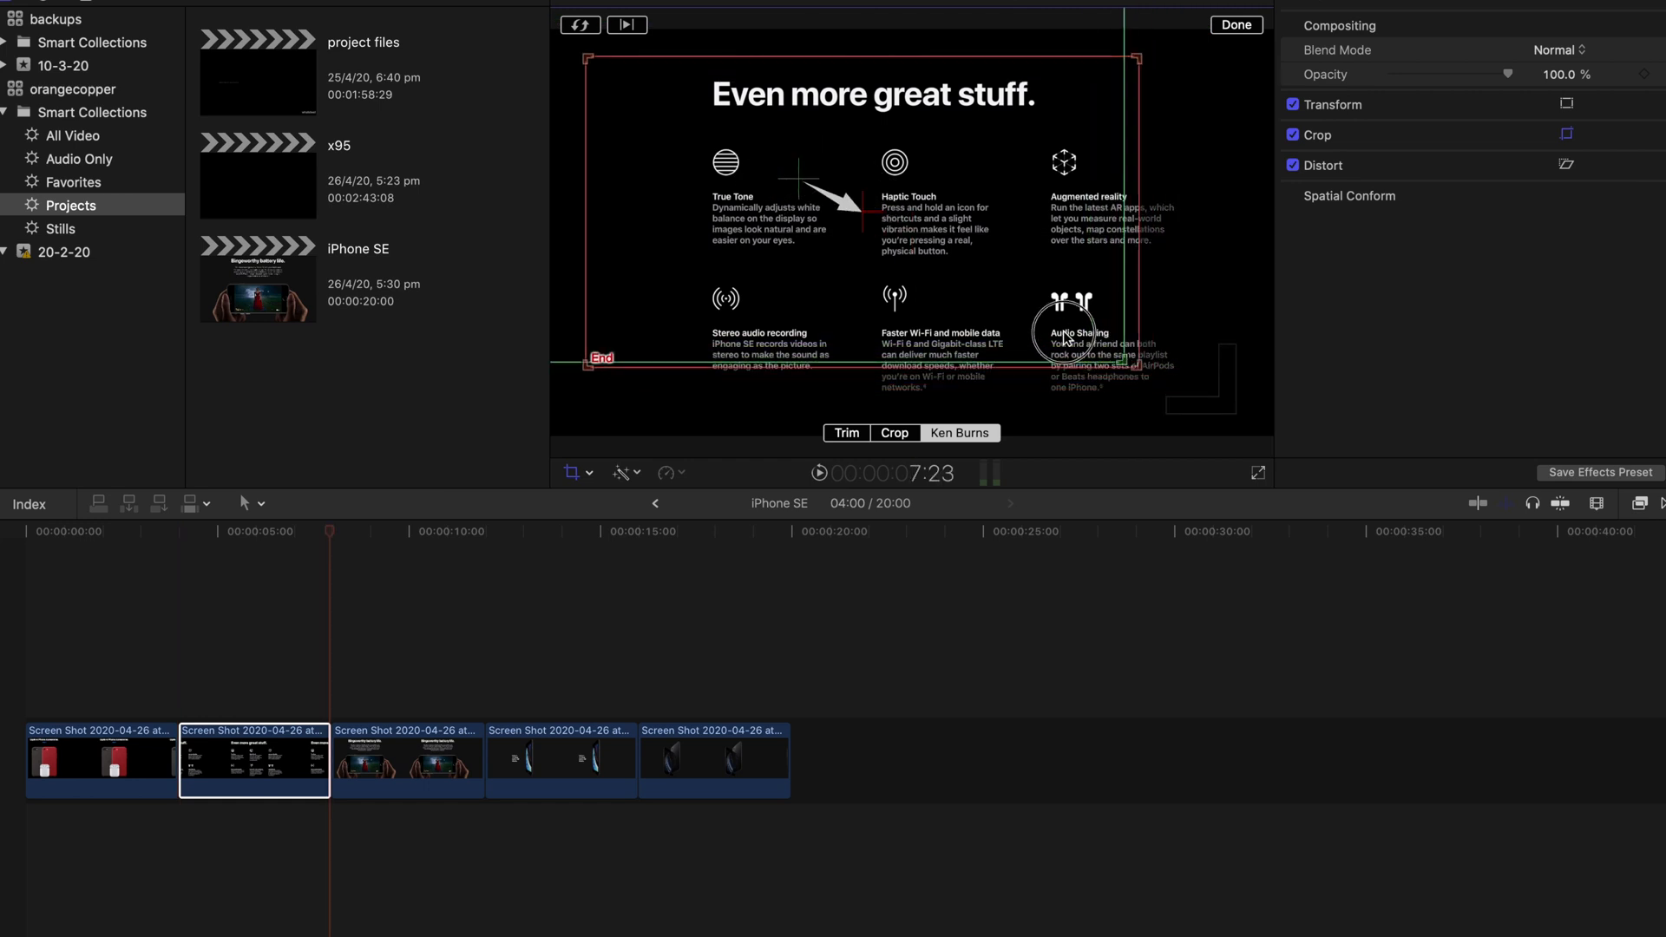
drag(1128, 363, 942, 269)
drag(705, 130, 839, 175)
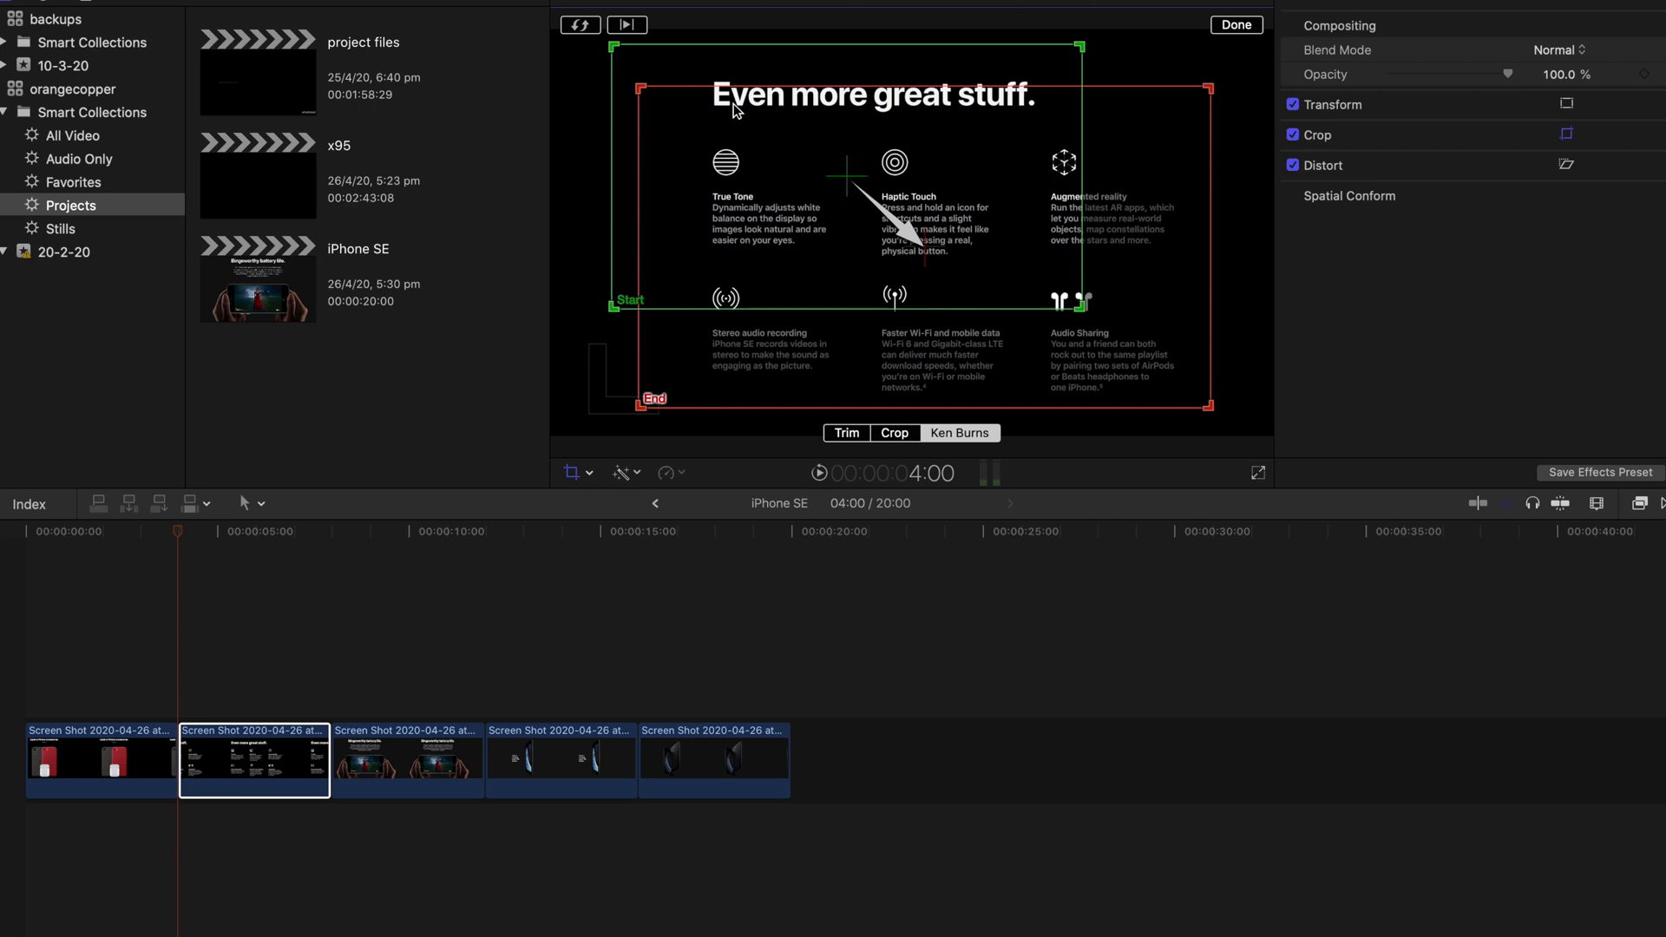
click(626, 25)
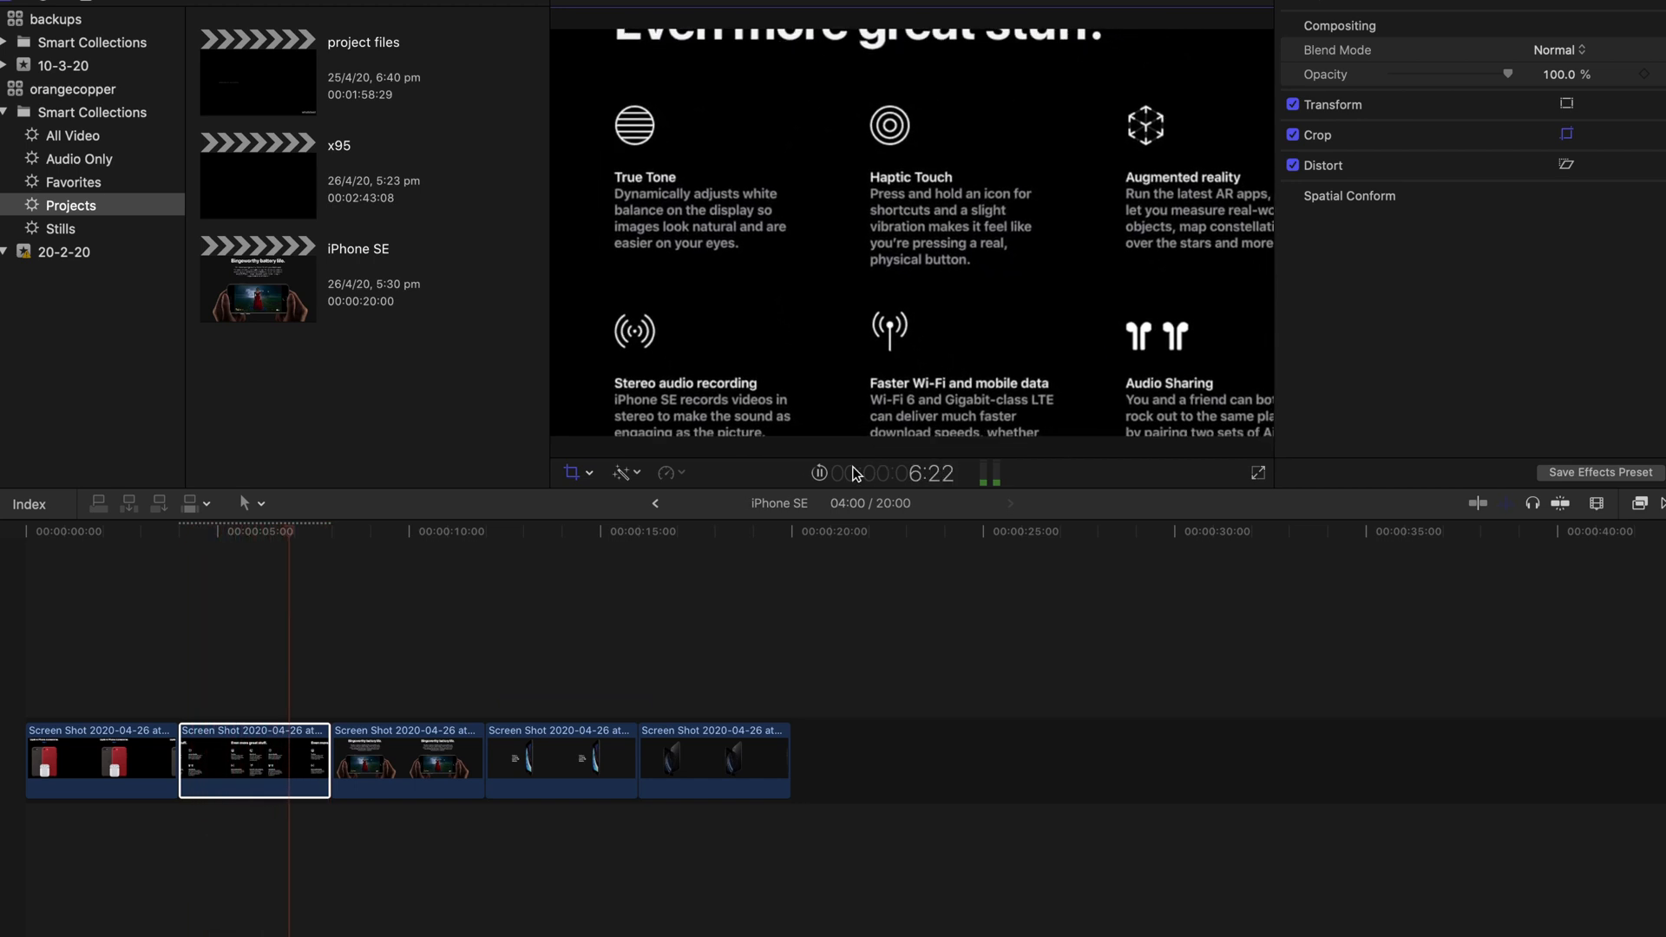
click(821, 473)
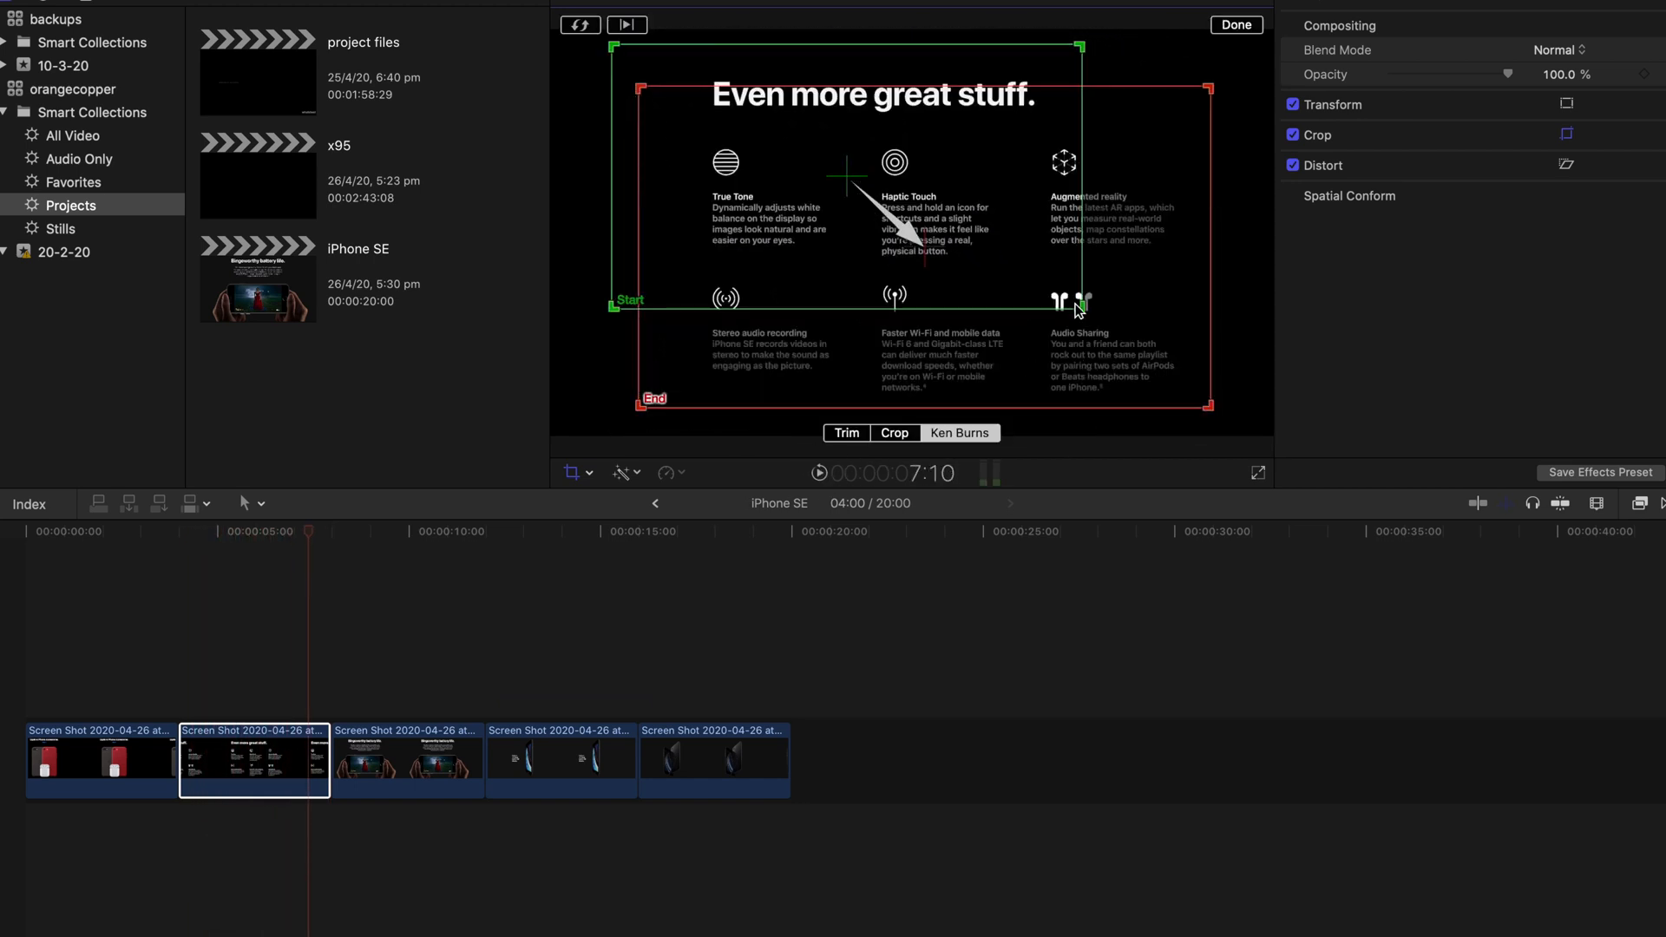
Shrink the second clip's Ken Burns start frame and position it tightly around the "Haptic Touch" text.
drag(1080, 307, 867, 187)
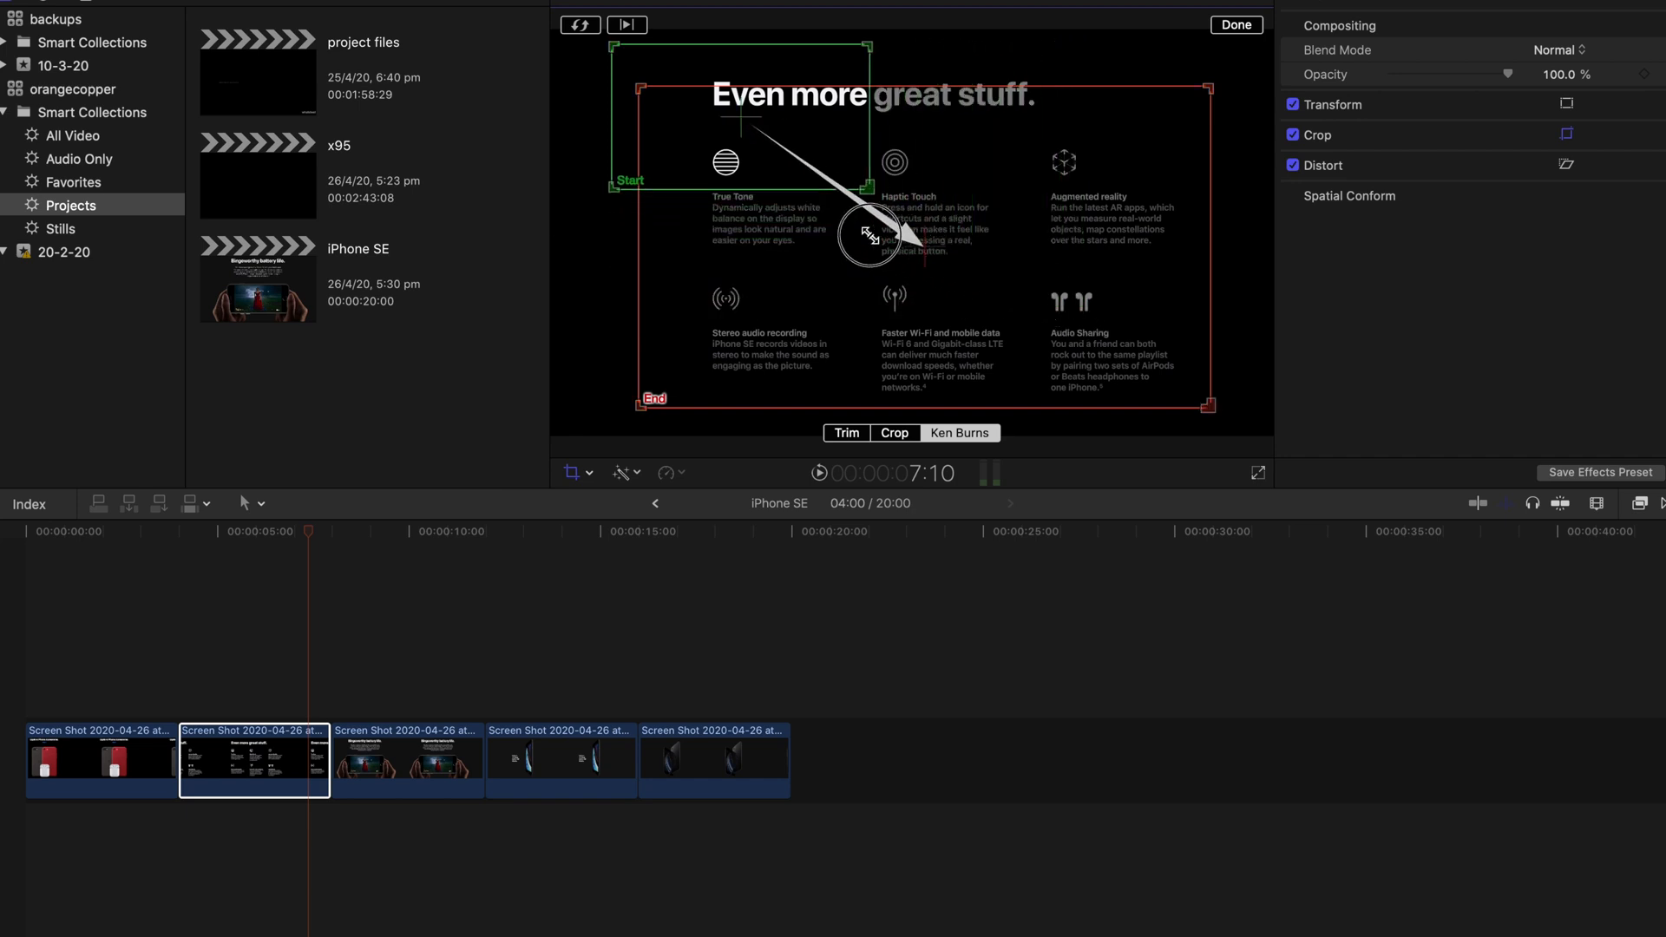
drag(739, 130, 913, 222)
drag(1048, 292, 1000, 266)
click(1039, 288)
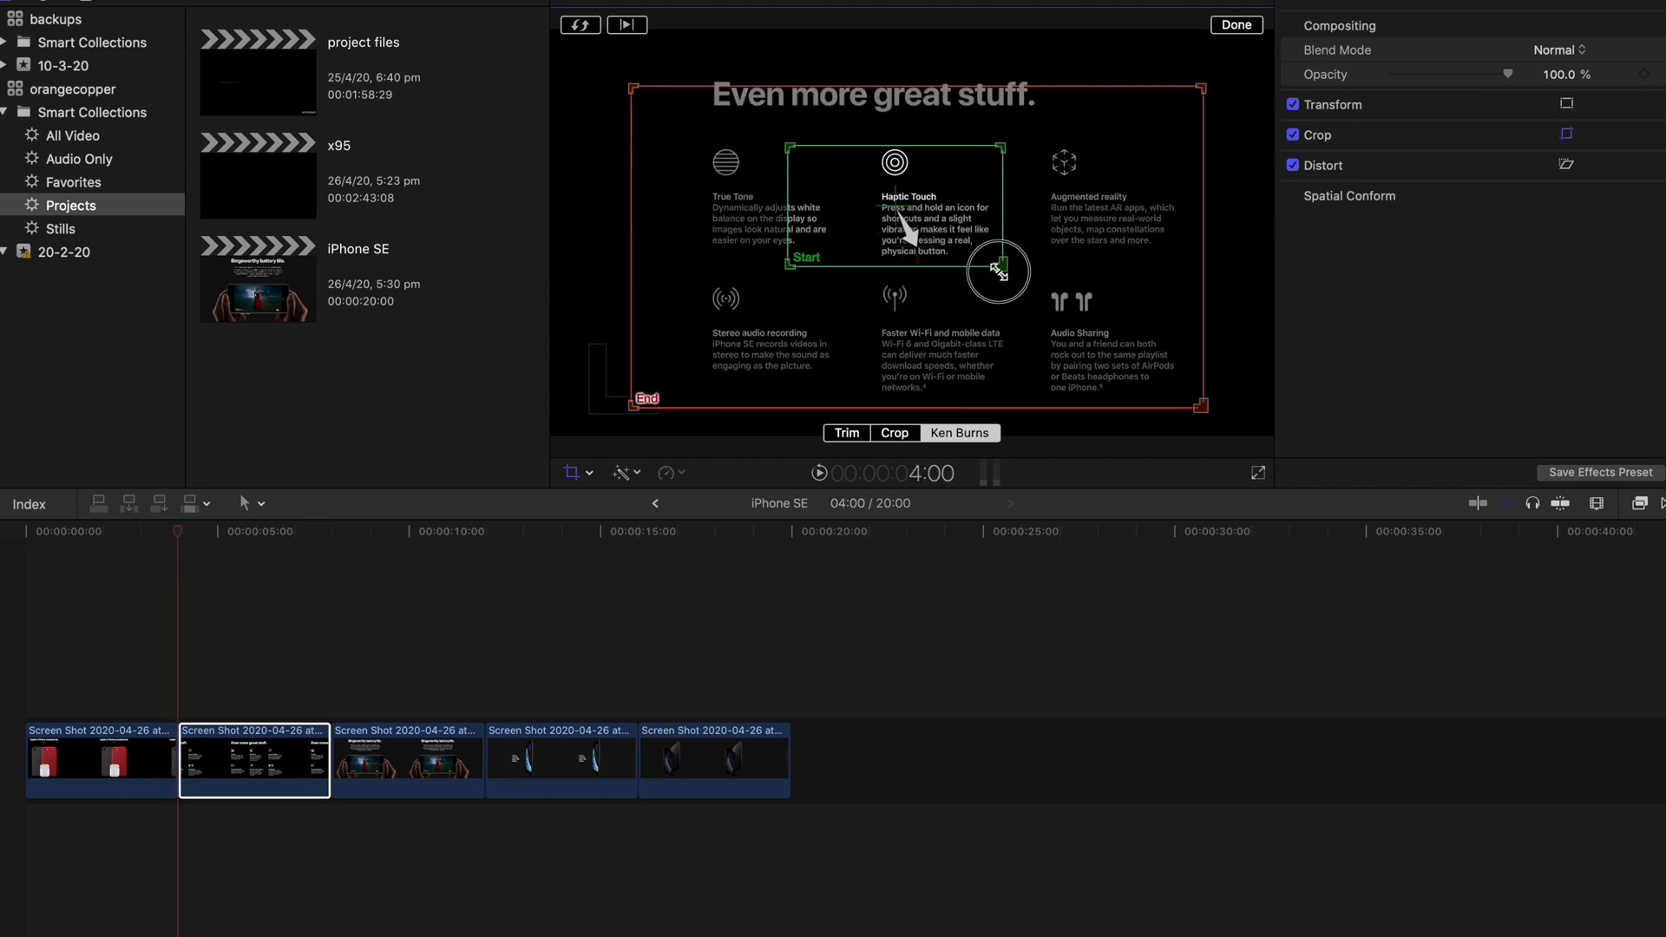
drag(898, 200, 946, 199)
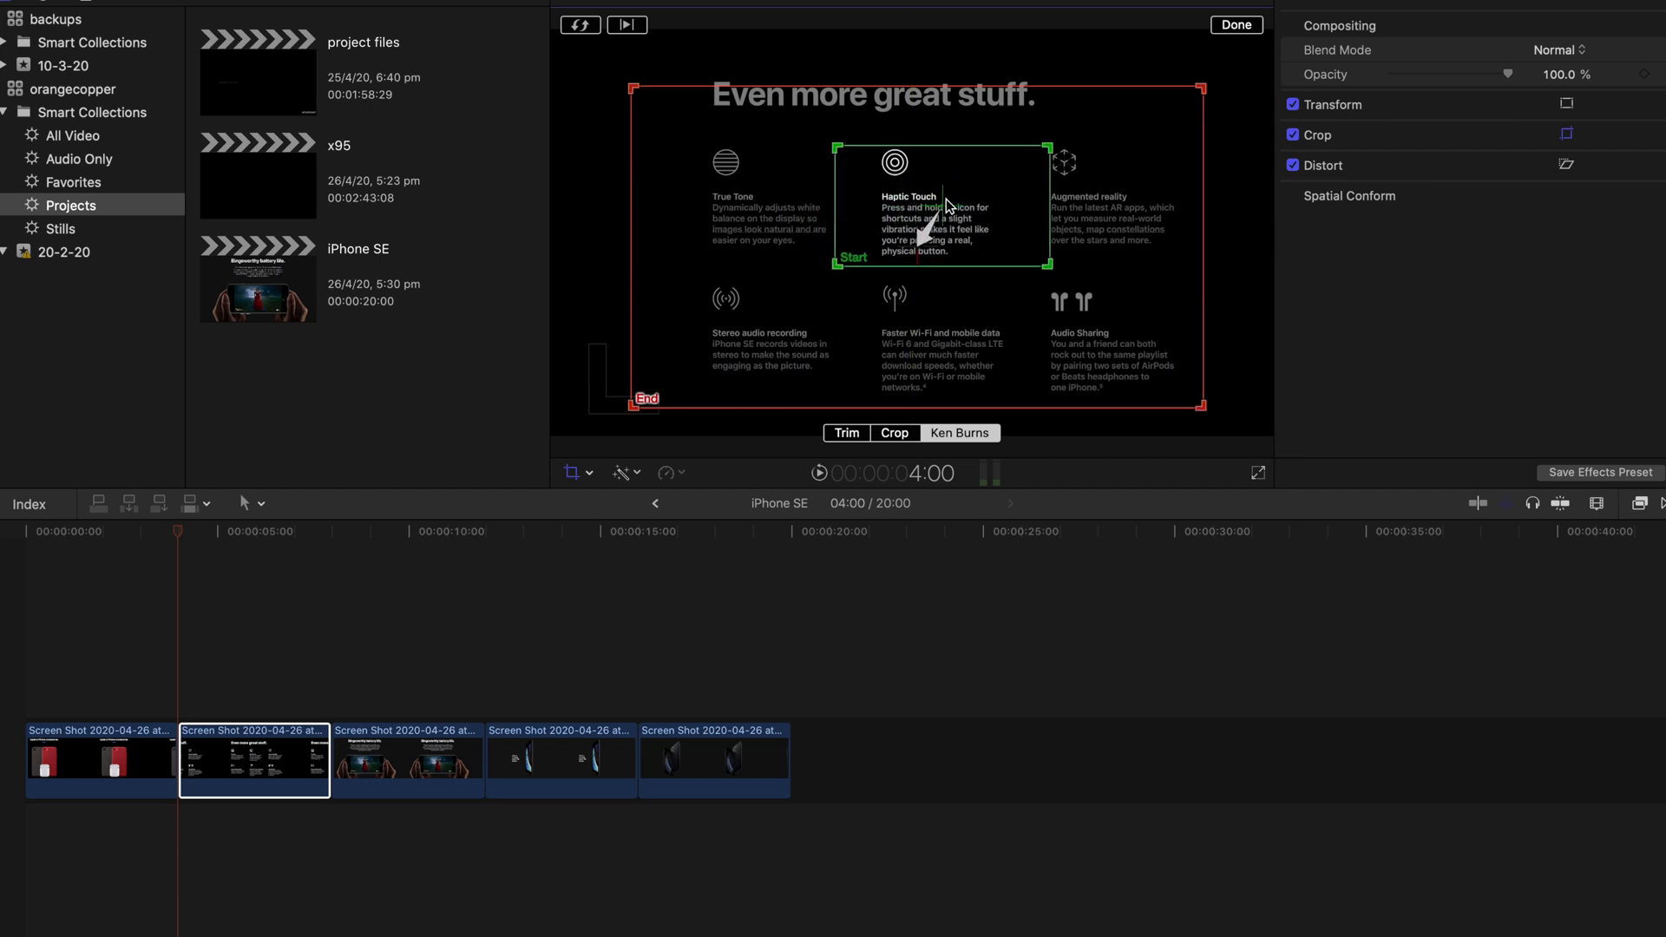
drag(1053, 267, 963, 247)
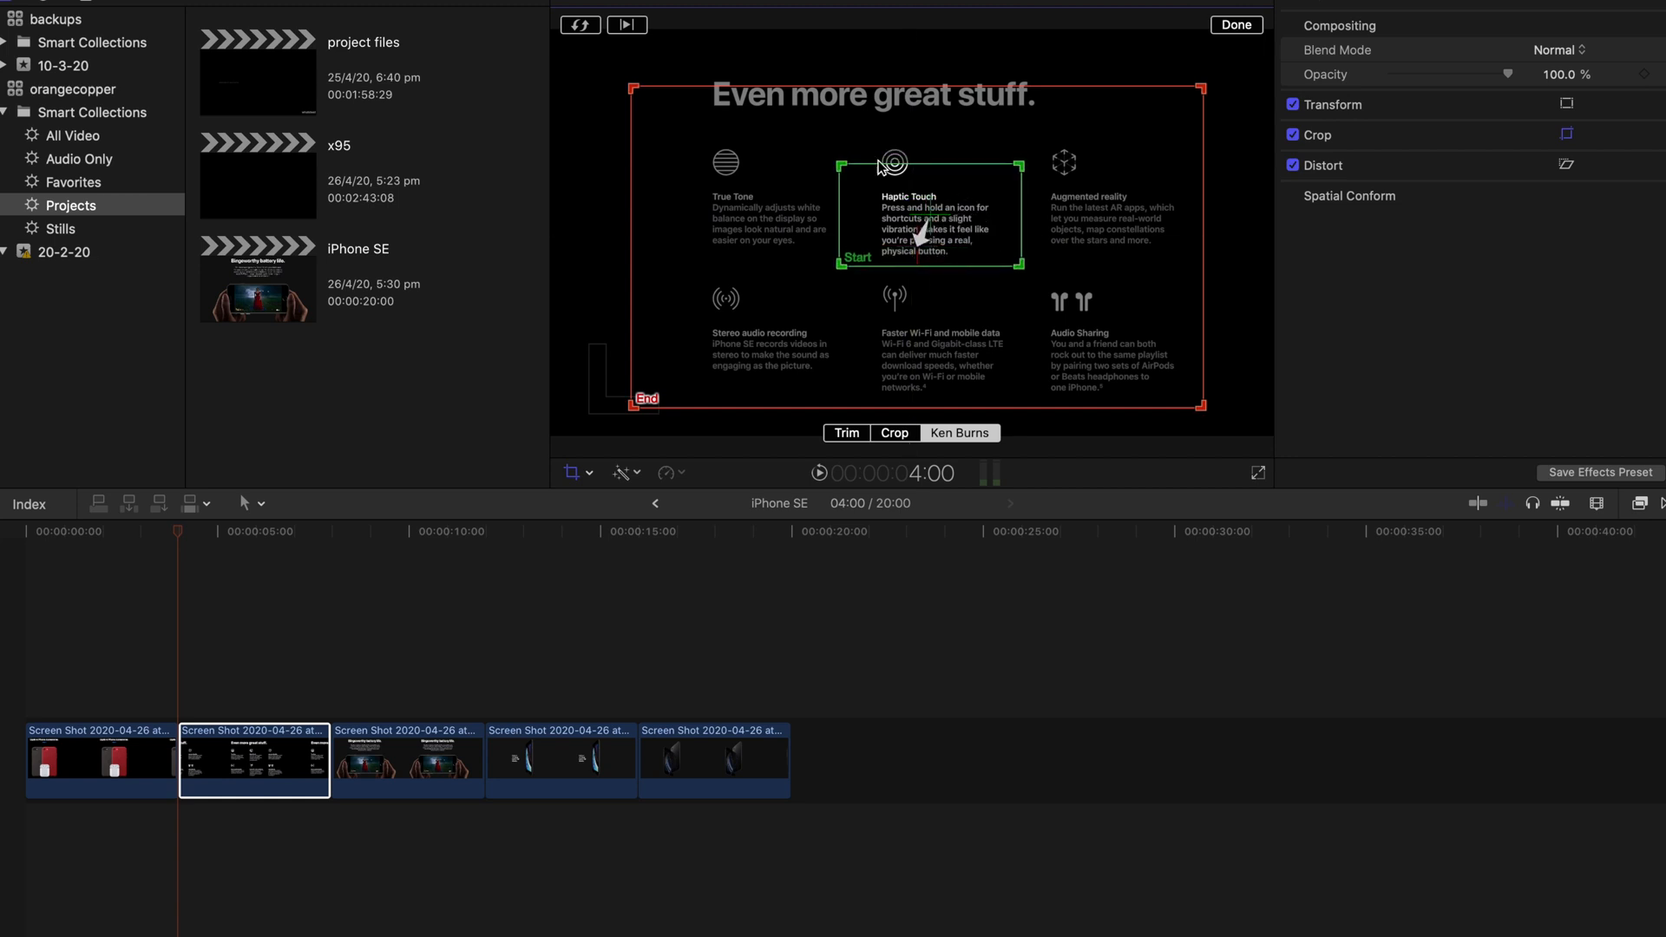
Preview the zoom-out from the "Haptic Touch" text and finish the Ken Burns edit.
click(621, 26)
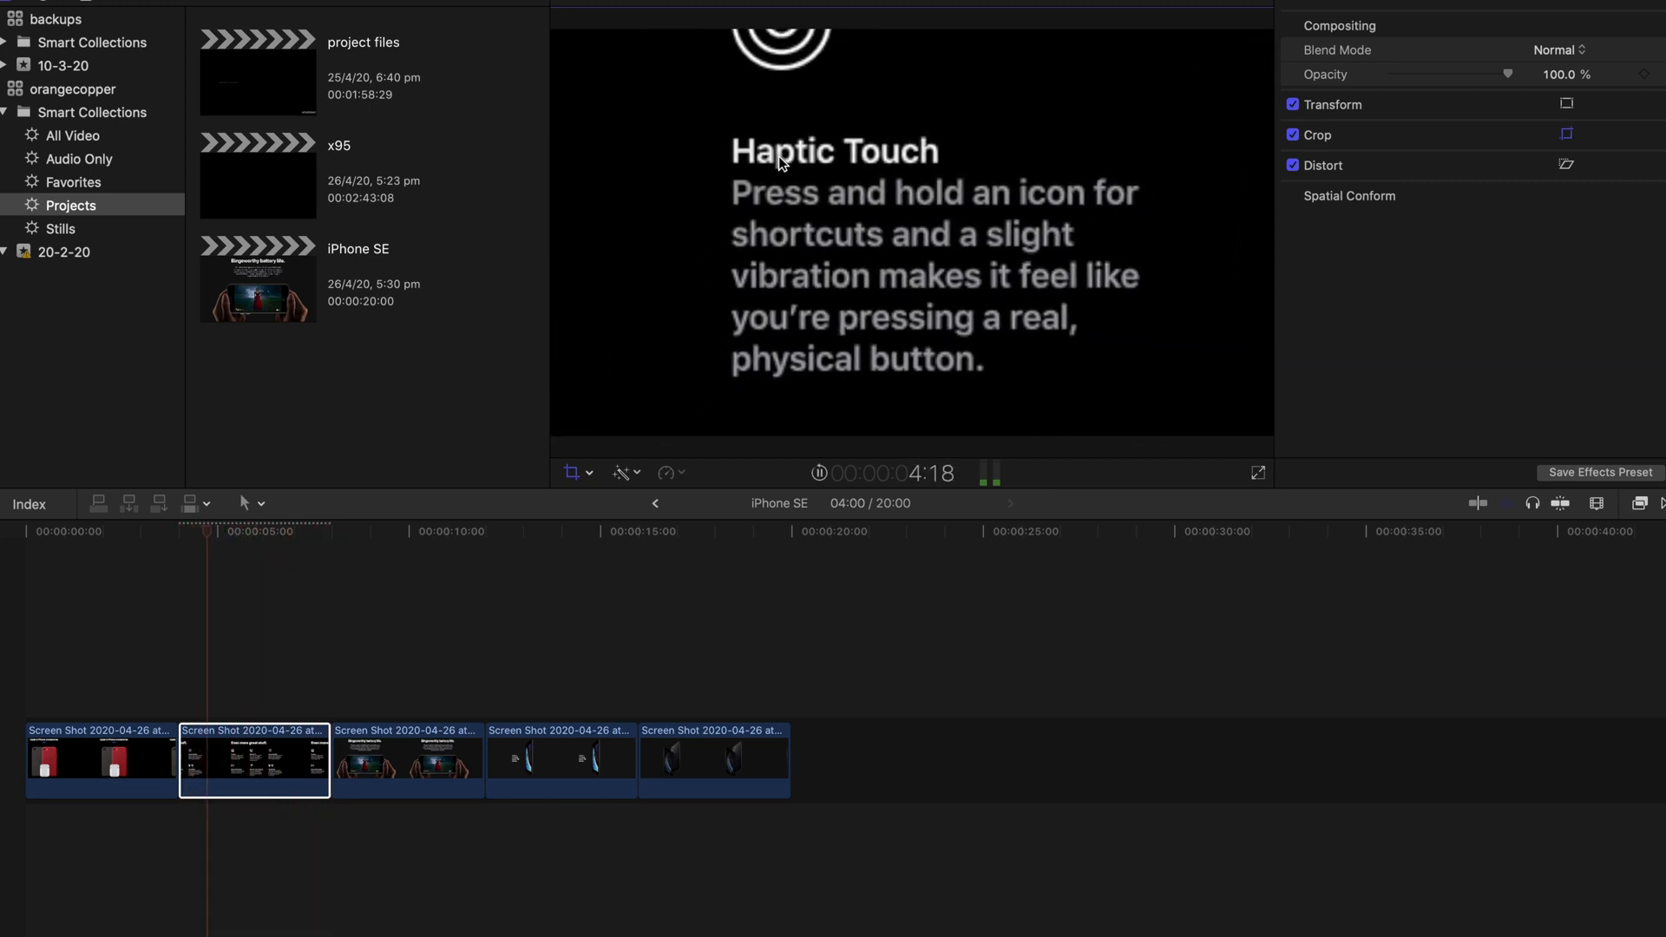
click(817, 473)
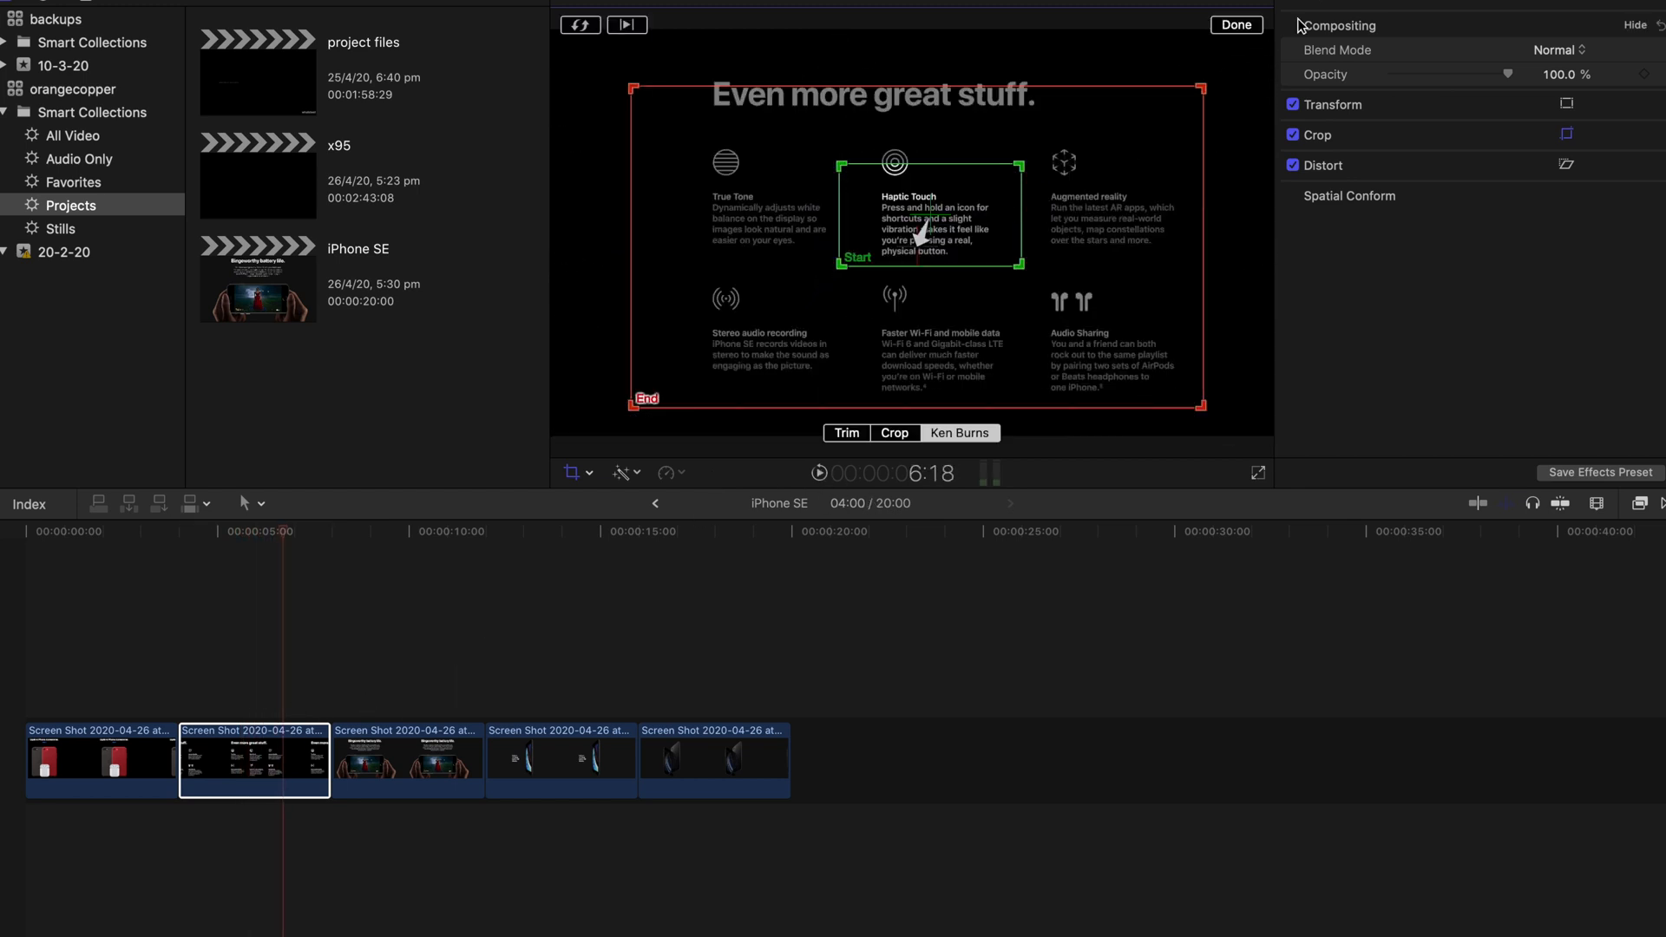
click(1239, 26)
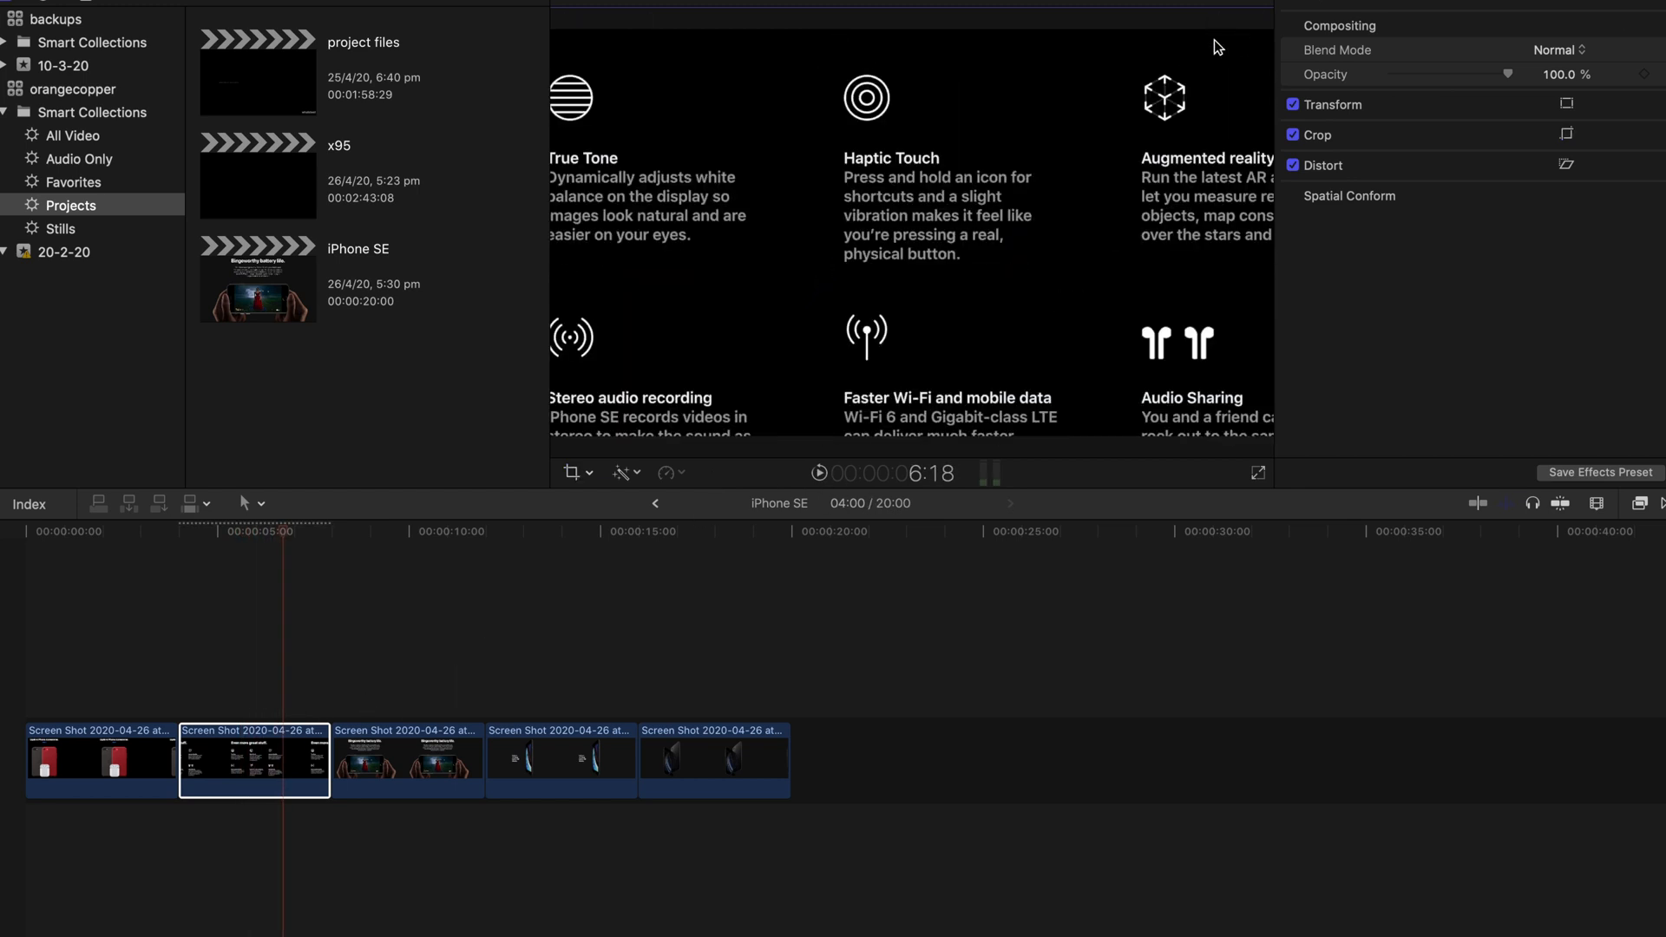
Apply Ken Burns to the "Bingeworthy battery life." clip, with a smaller end frame around the heading and paragraph.
click(261, 734)
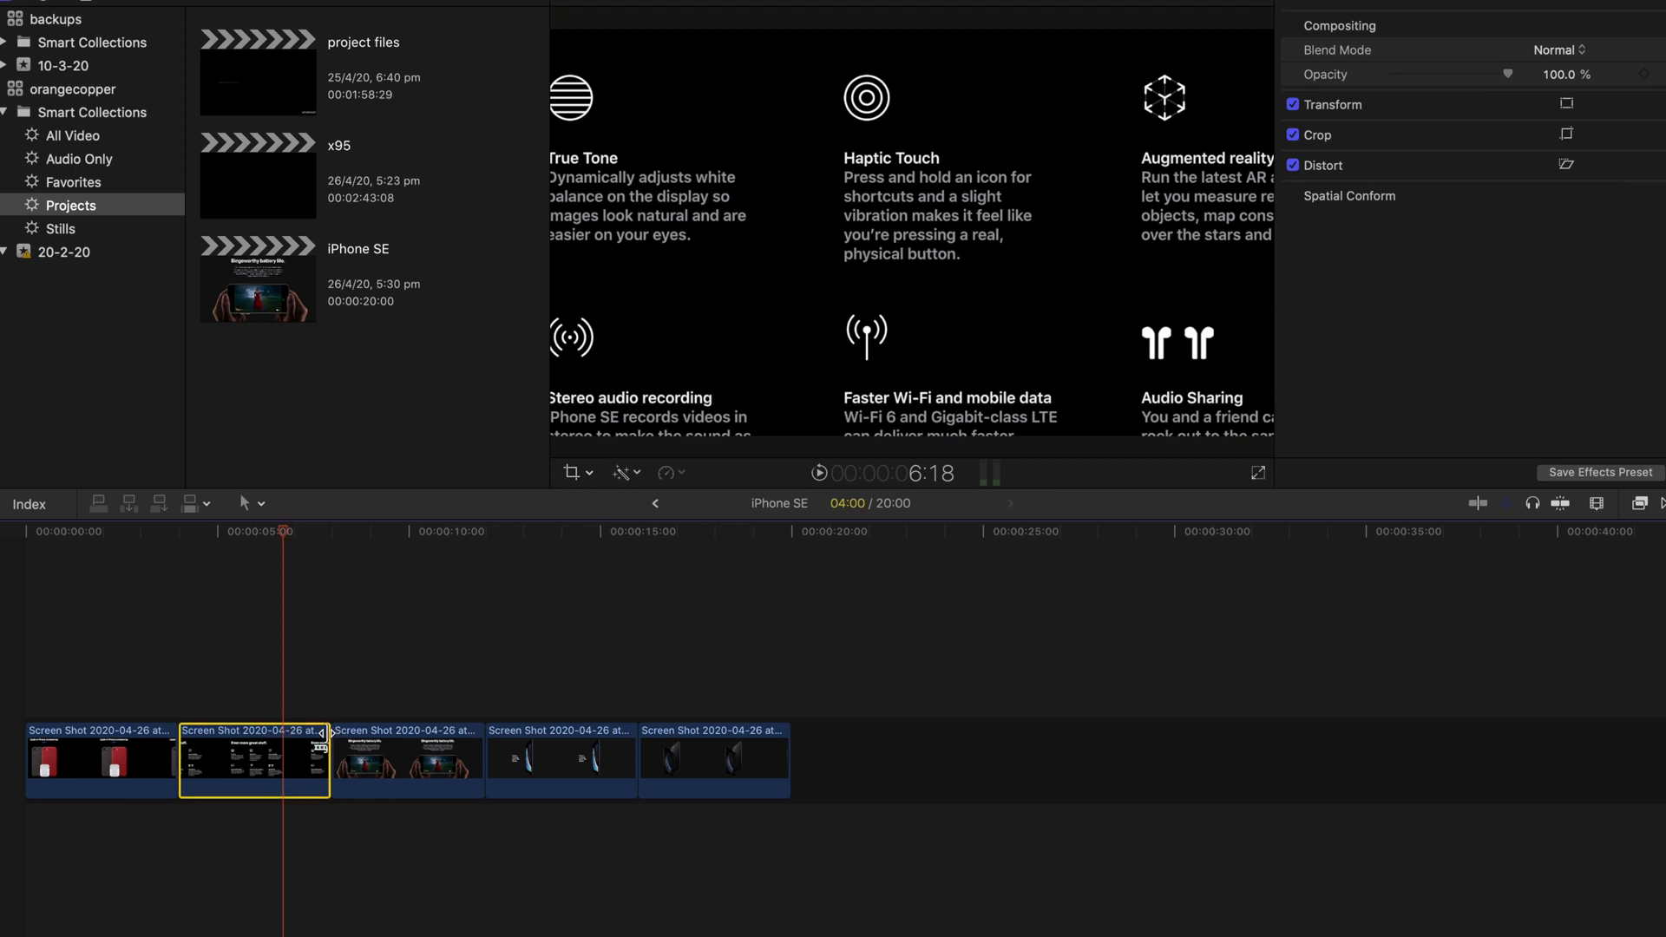
click(431, 711)
click(428, 770)
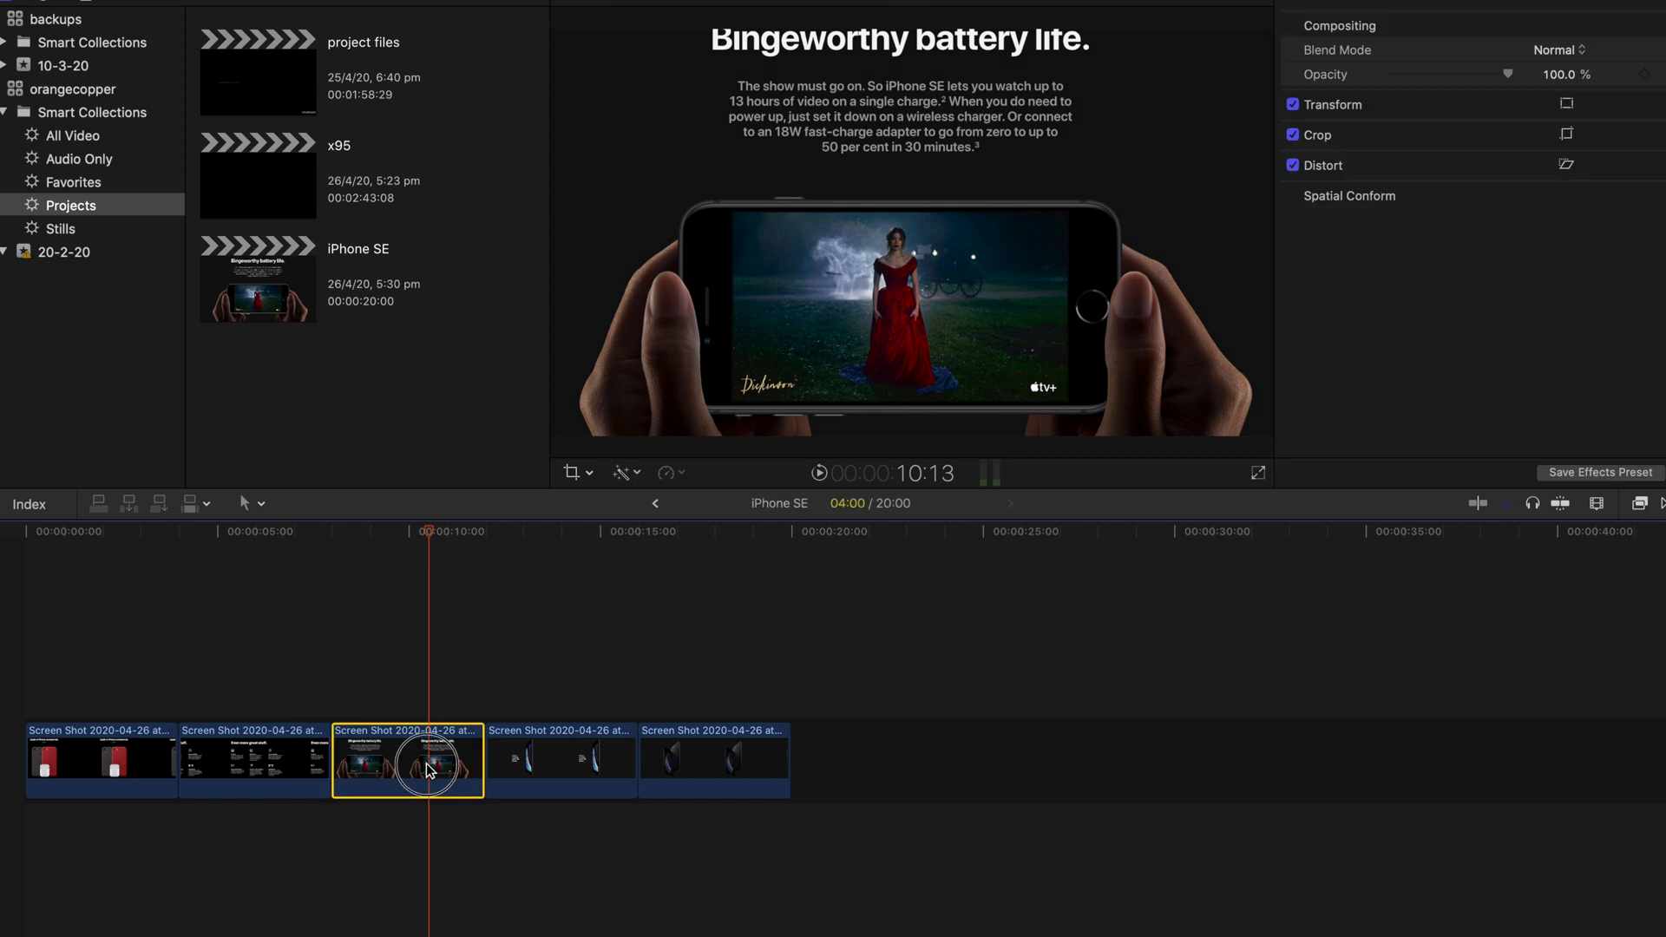
click(572, 474)
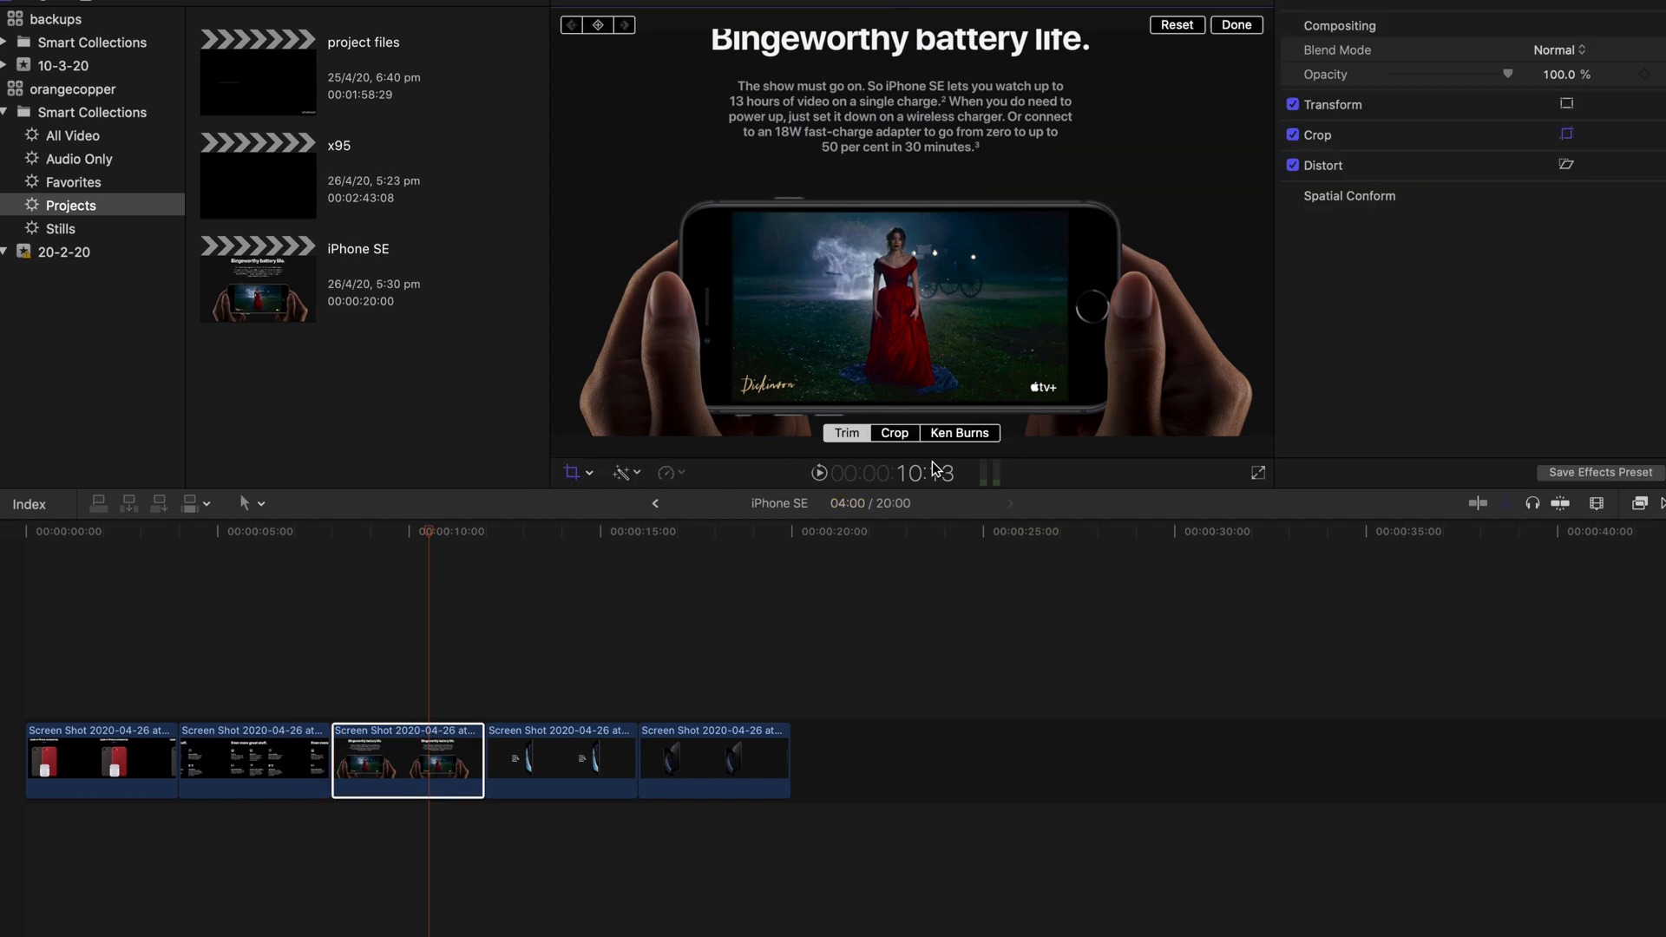
click(950, 433)
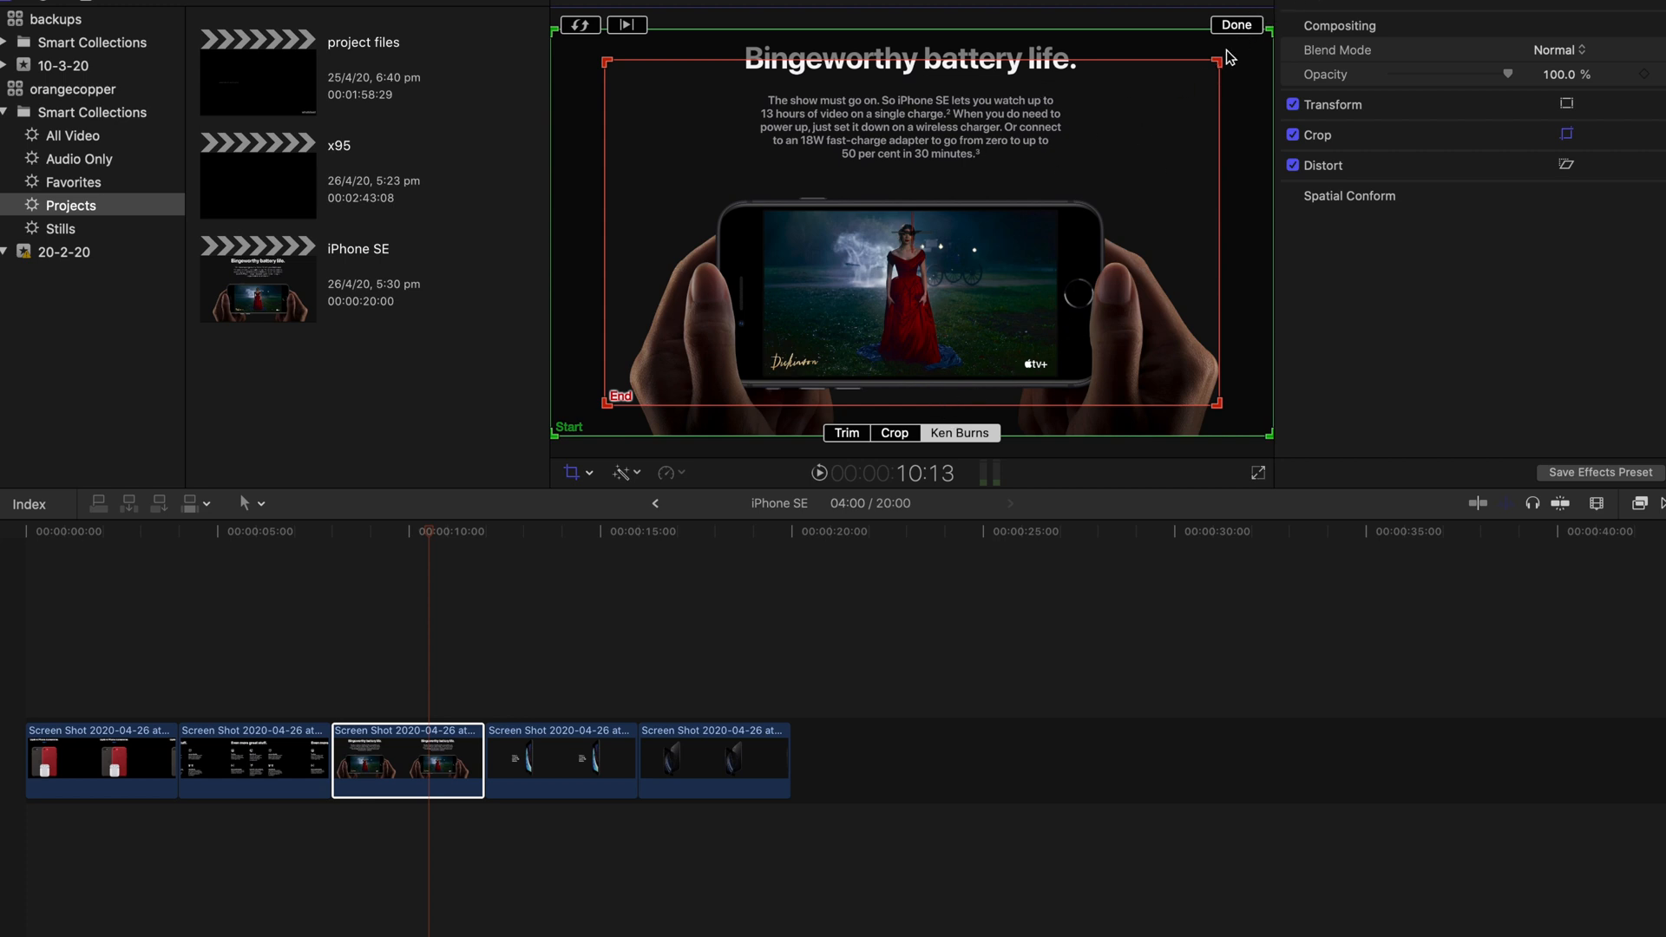
drag(1219, 63, 1176, 146)
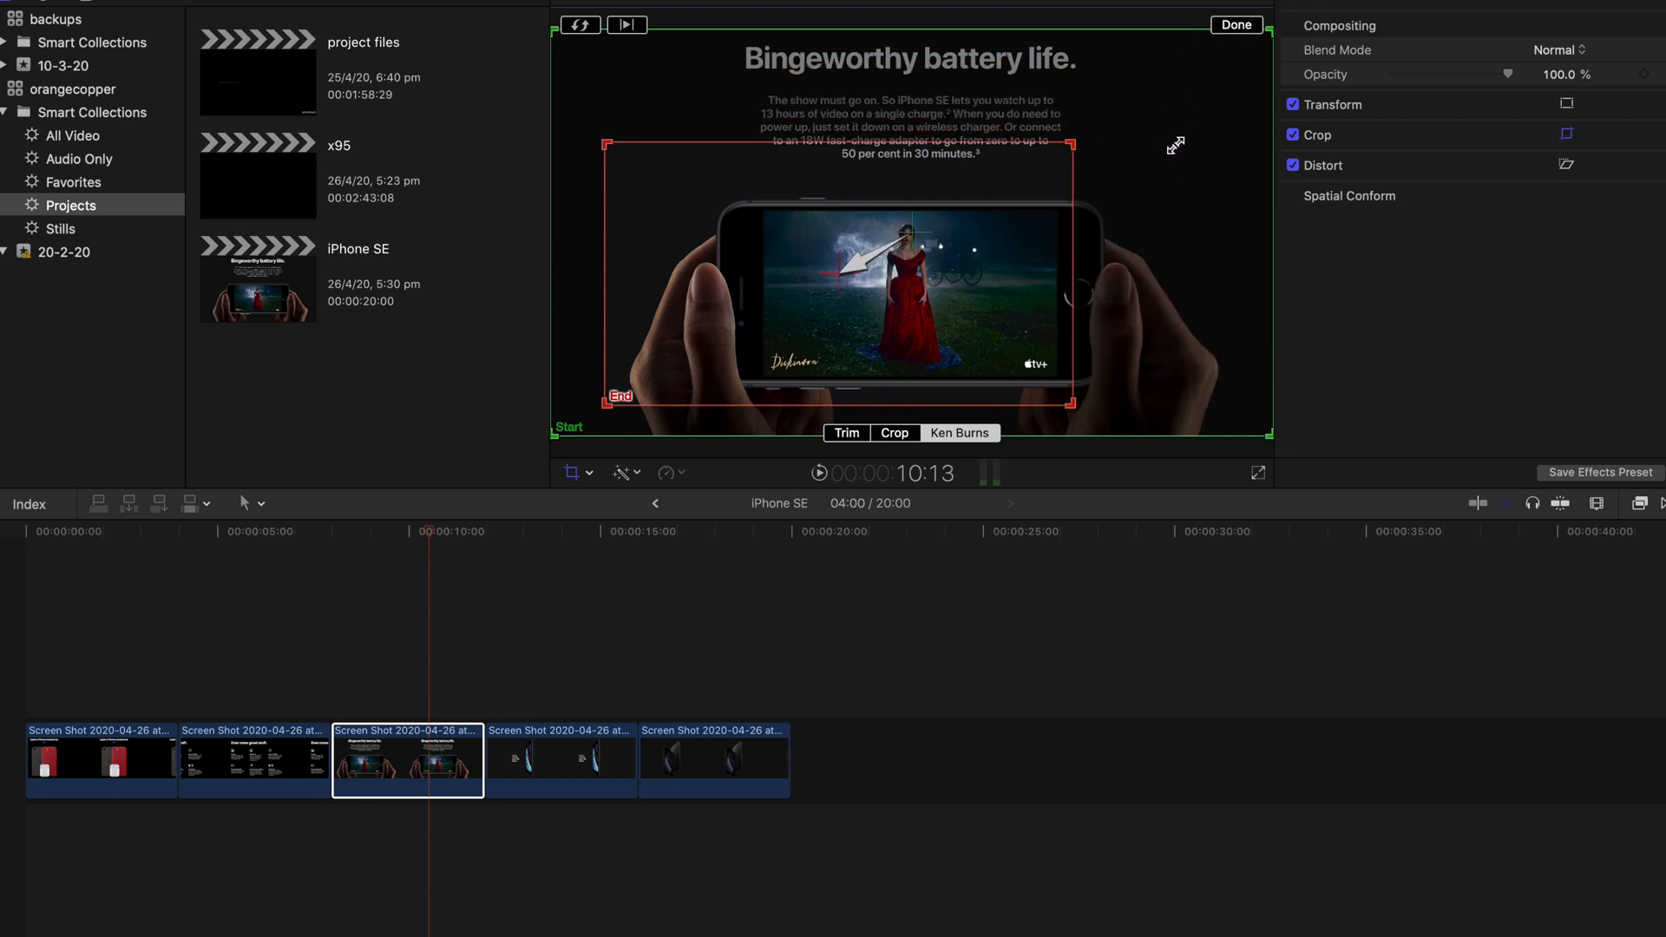
drag(907, 256, 985, 131)
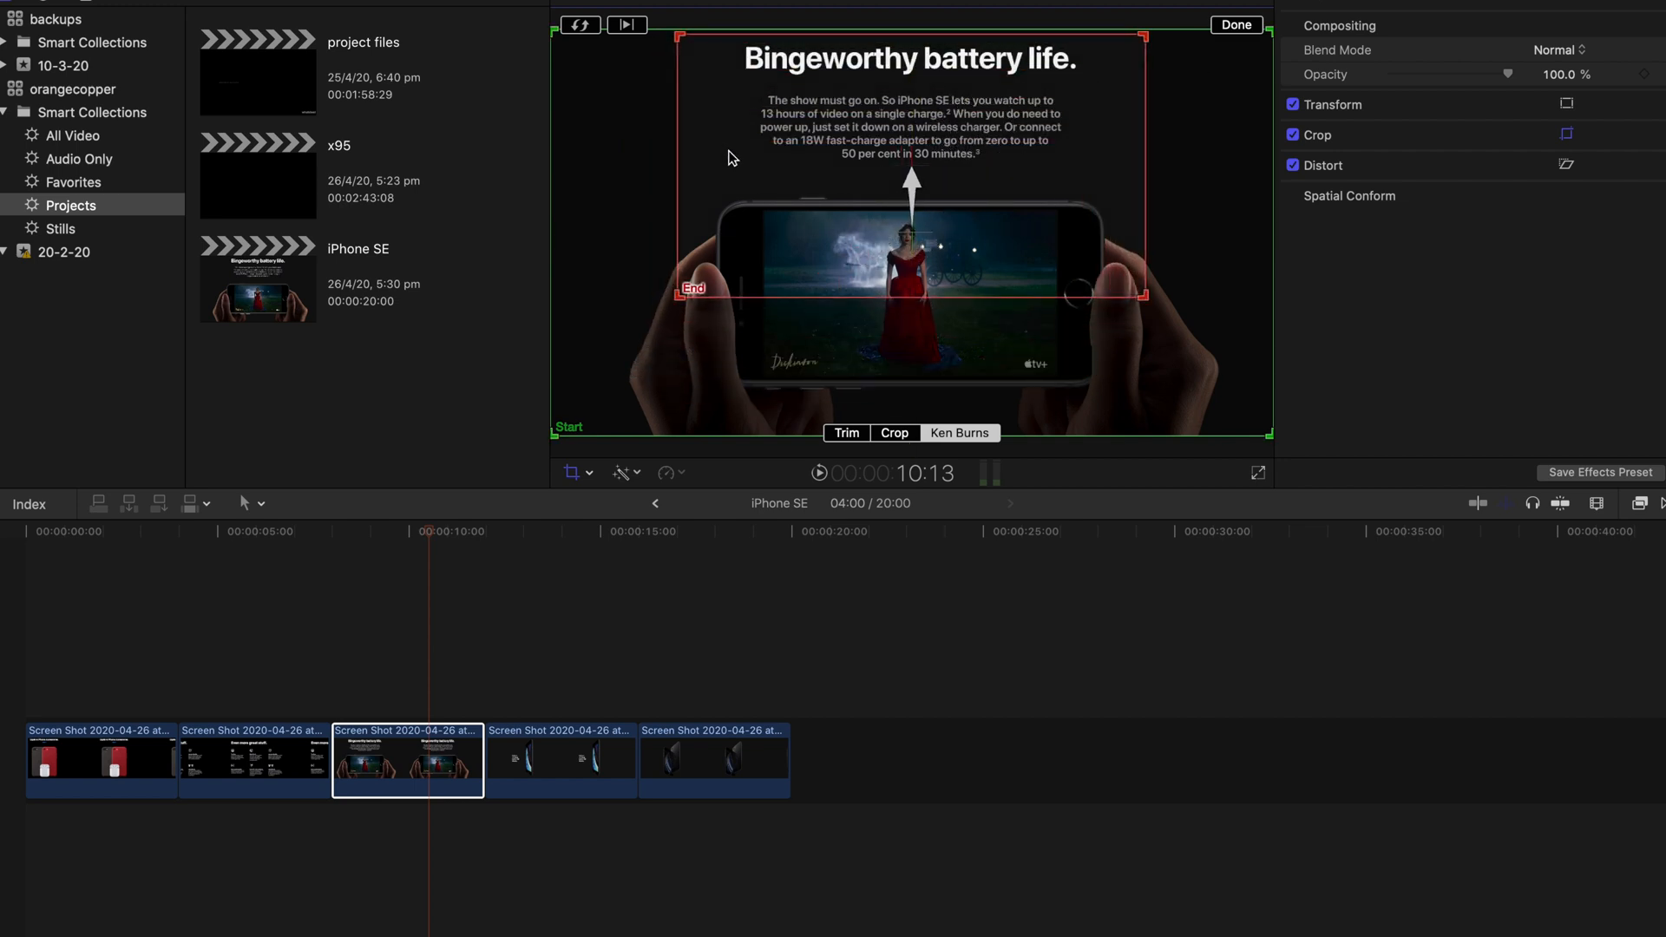
Preview the third clip's Ken Burns move, nudge the start frame to fit the whole heading, and finish the edit.
click(627, 25)
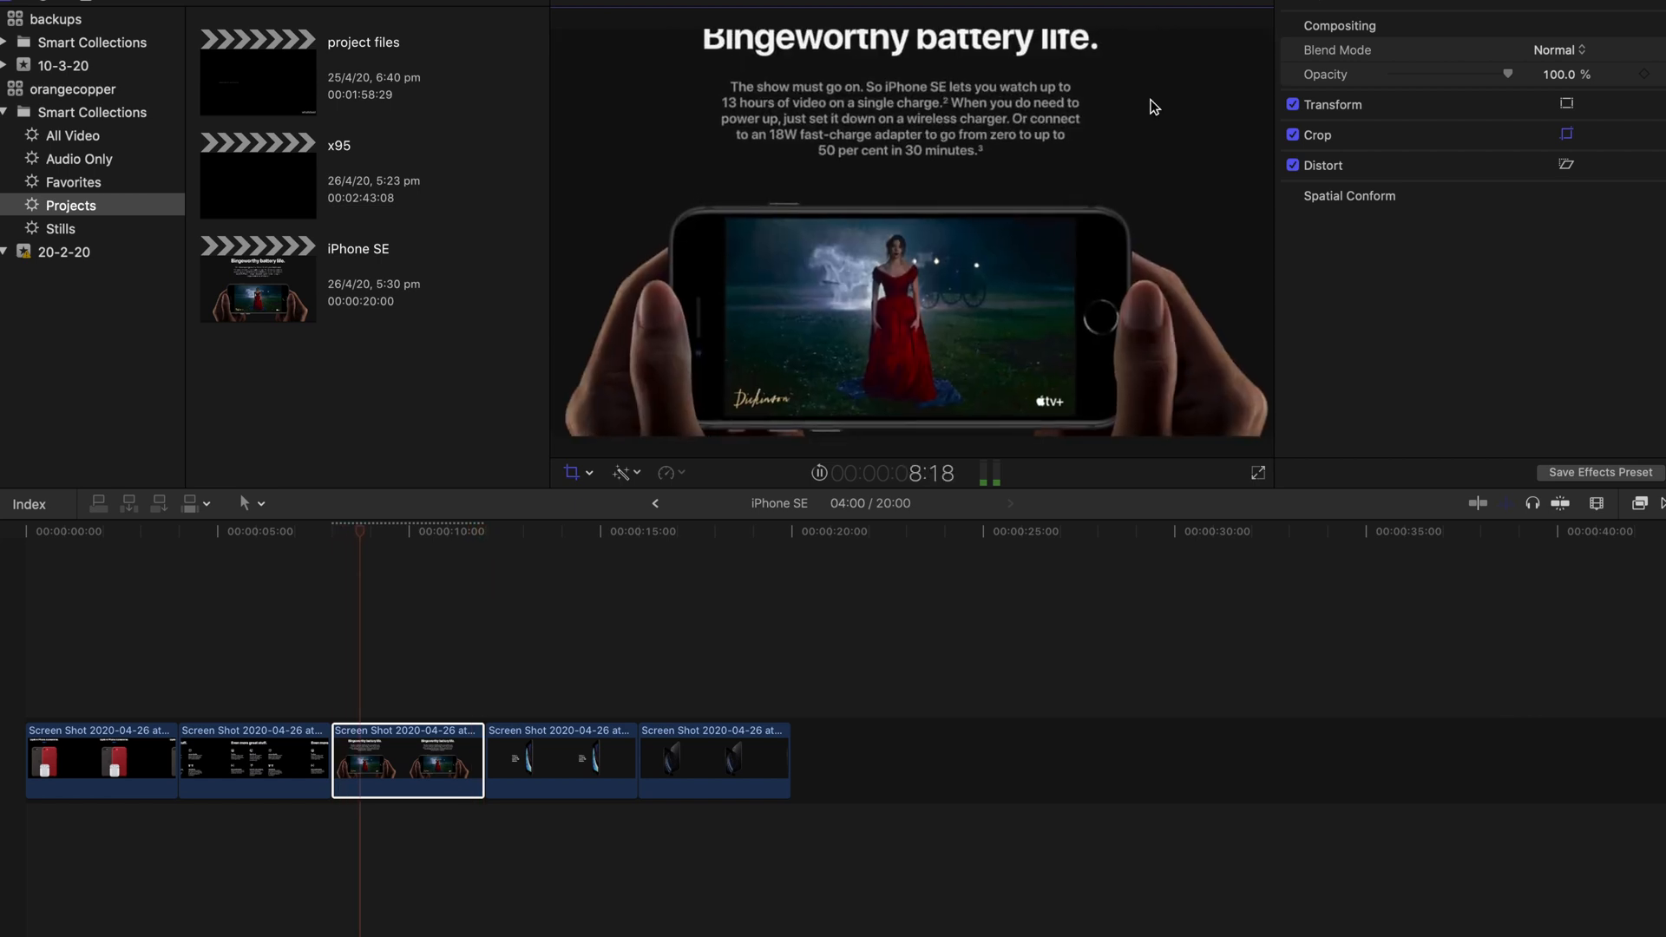
click(820, 474)
drag(895, 115, 897, 120)
mouse_move(1235, 113)
mouse_down()
mouse_move(1214, 107)
mouse_move(1229, 112)
mouse_up()
click(1219, 33)
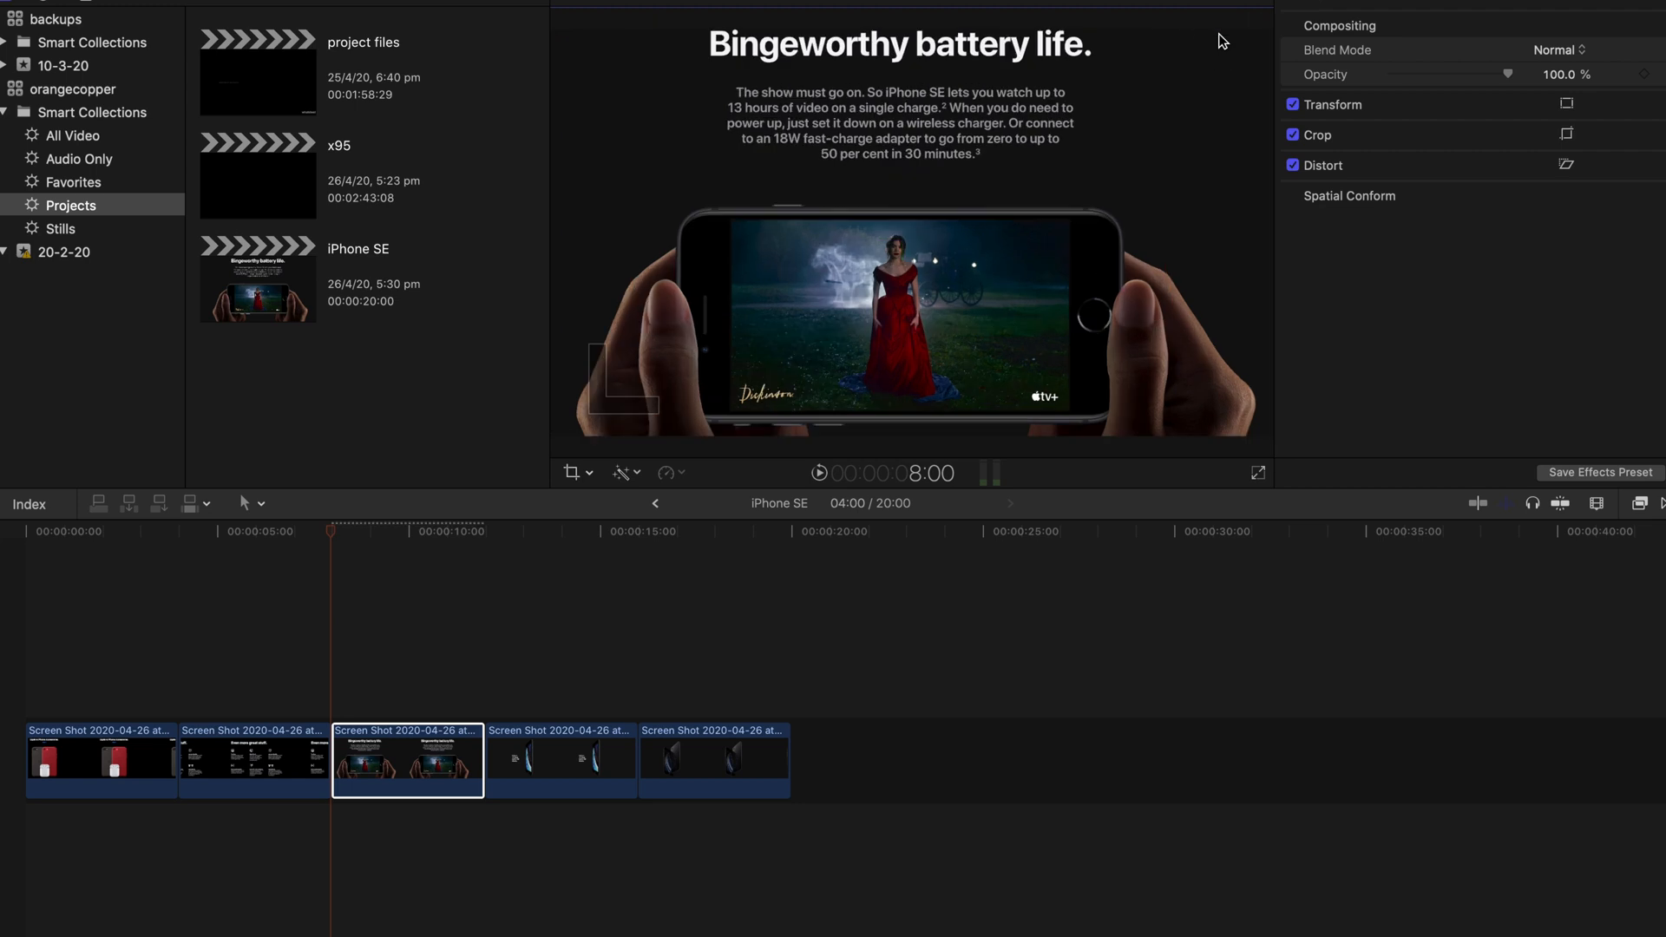
Apply Ken Burns to the "Brilliant 4.7-inch Retina HD display" clip, move its start frame rightward beyond the text's first letters, and preview the move.
click(560, 742)
click(578, 690)
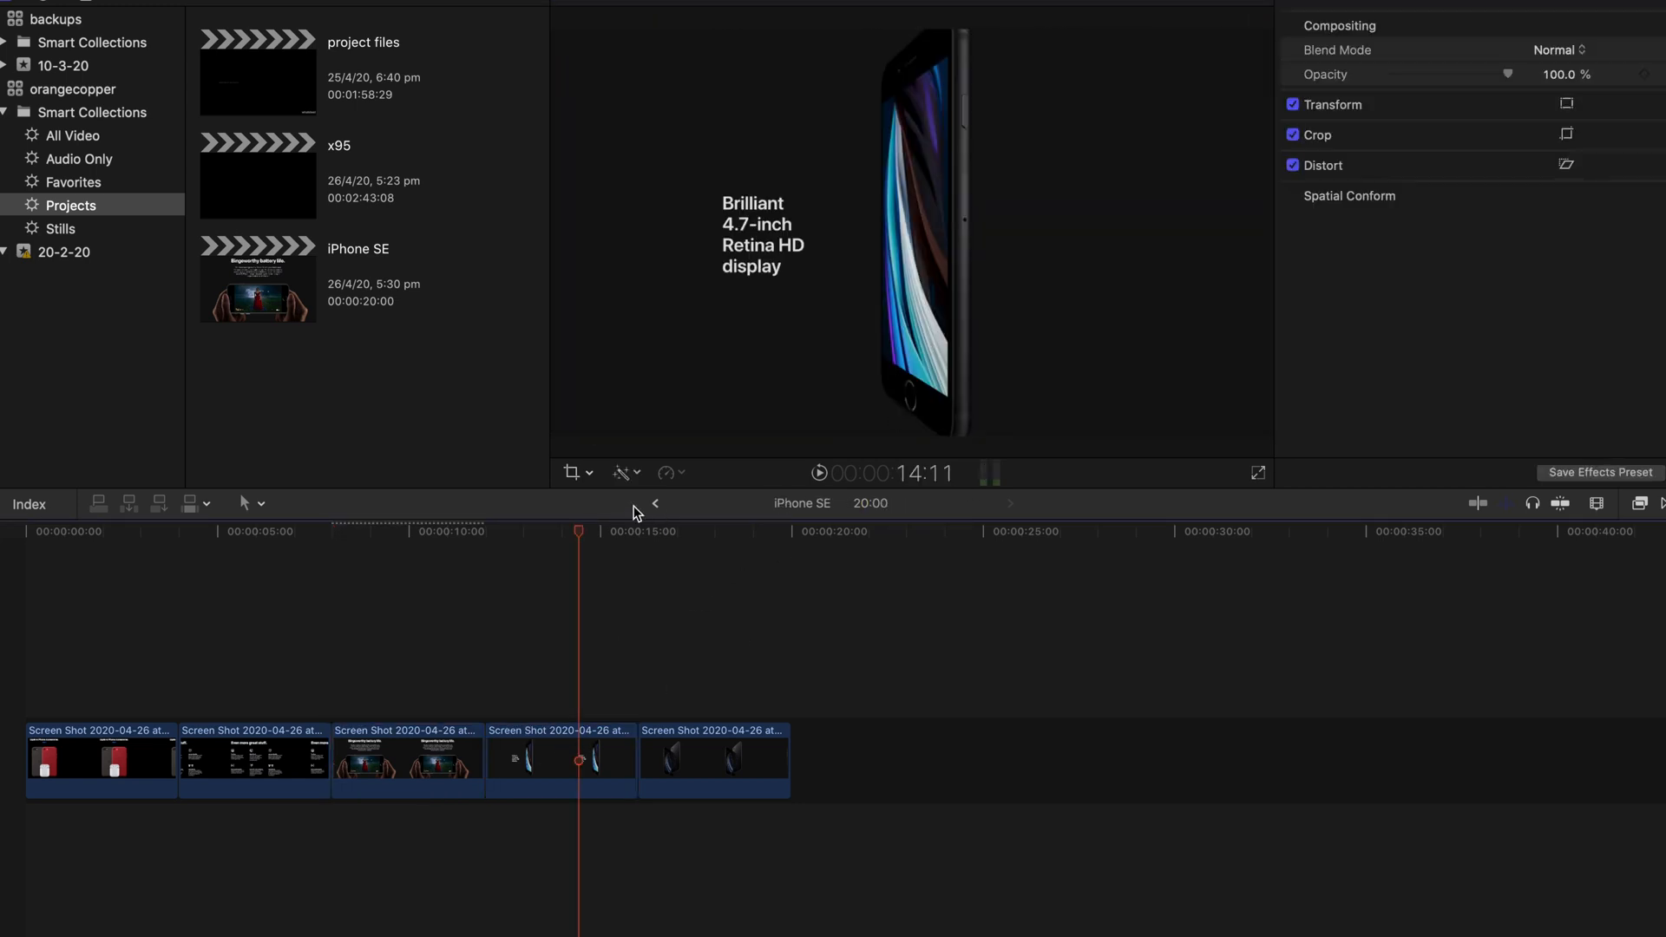
click(572, 472)
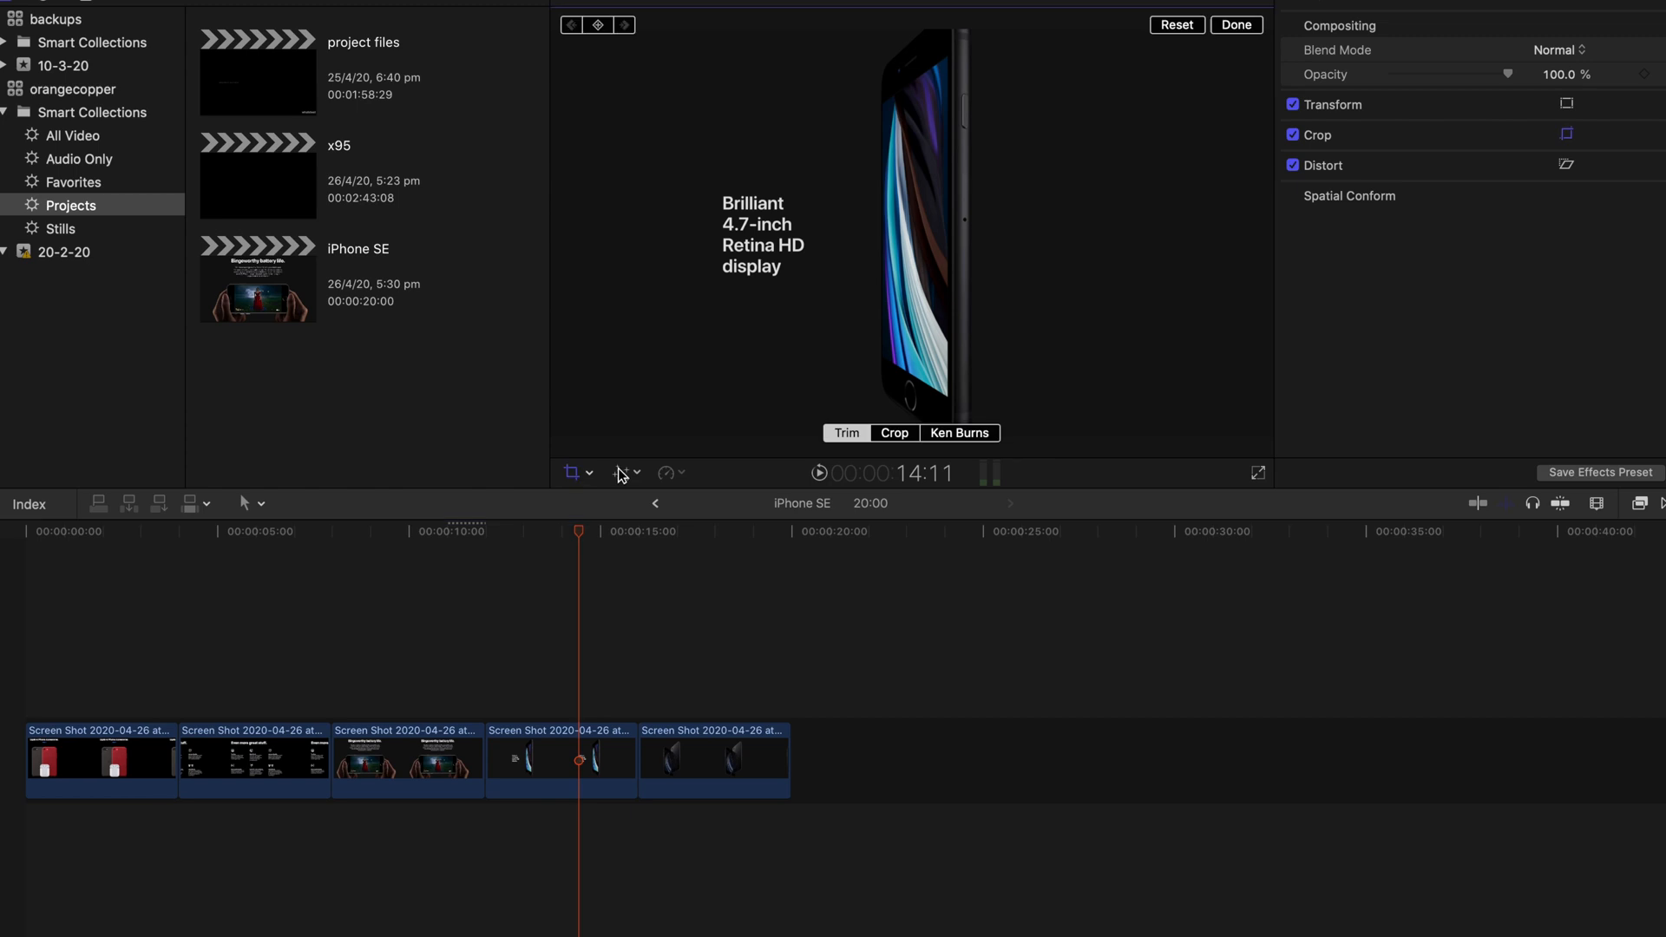
click(960, 433)
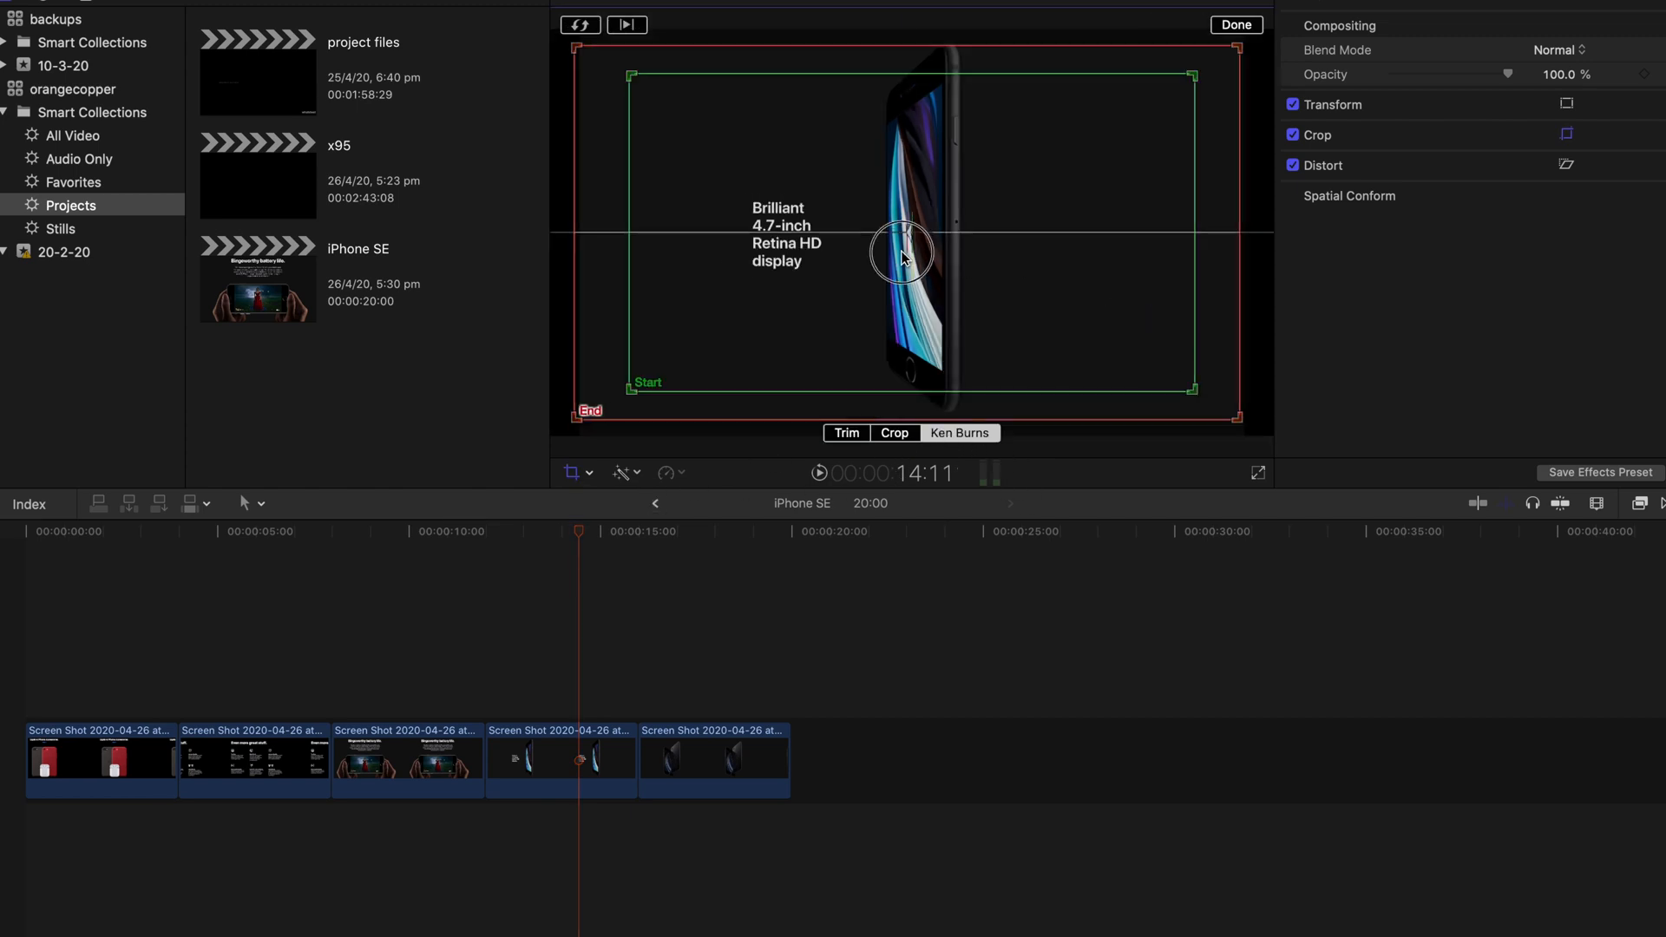
drag(910, 256, 898, 255)
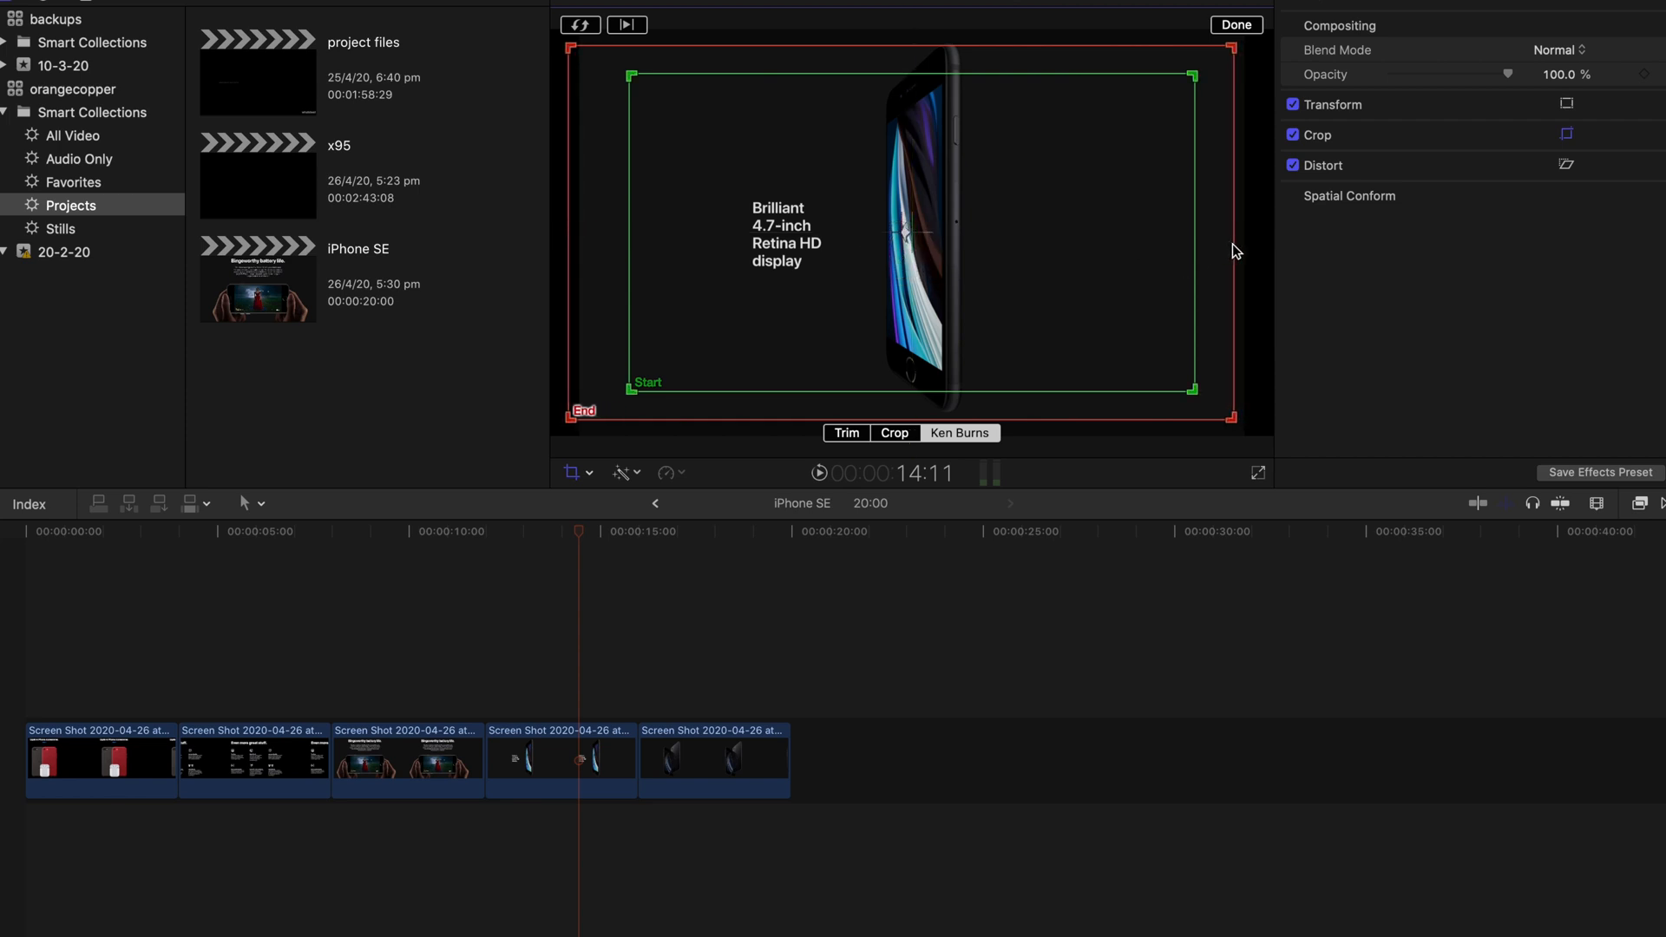
drag(925, 231, 991, 232)
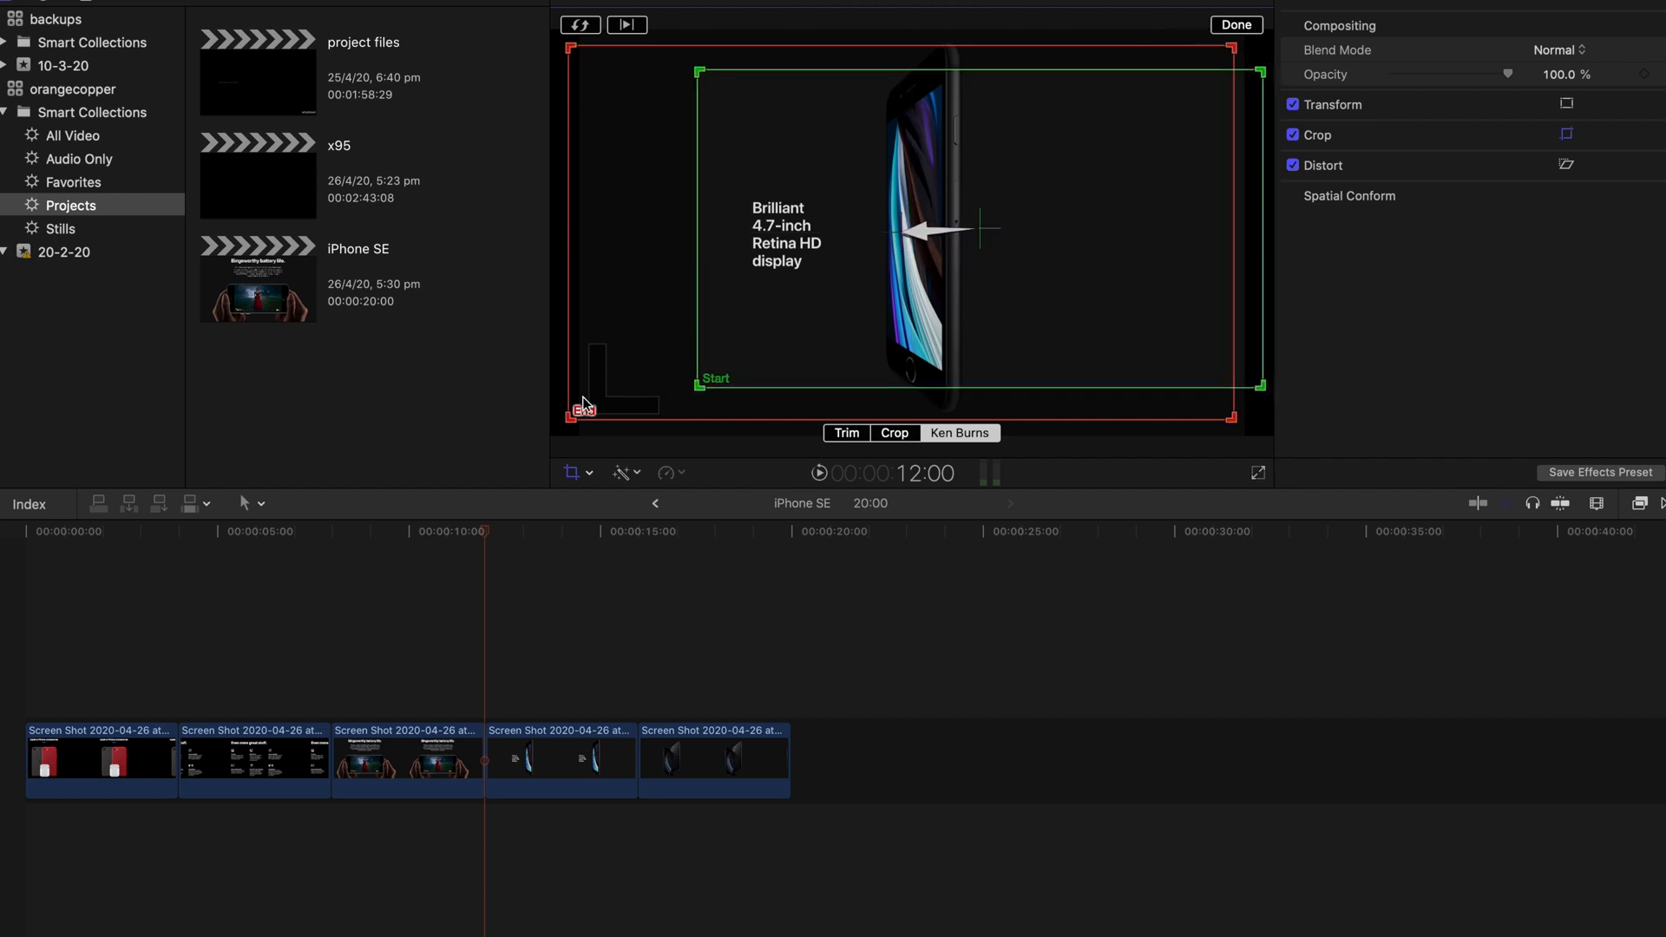
click(626, 25)
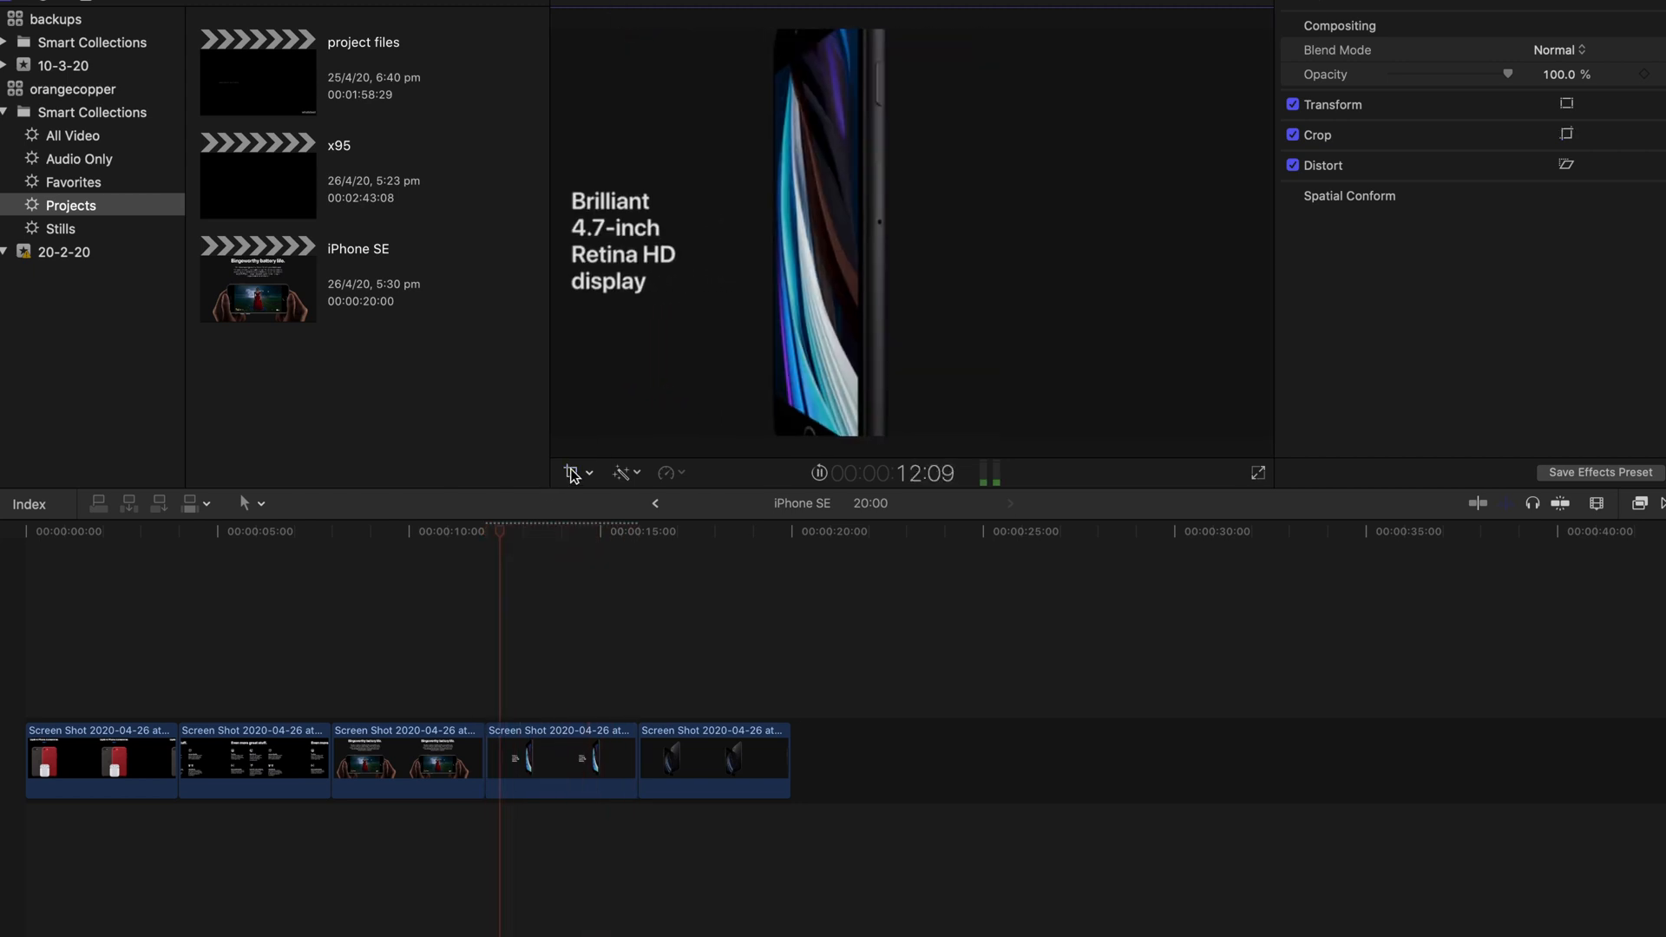
Apply Ken Burns to the last clip, with a smaller end frame around the upper part of the two phones, and finish the edit.
click(736, 690)
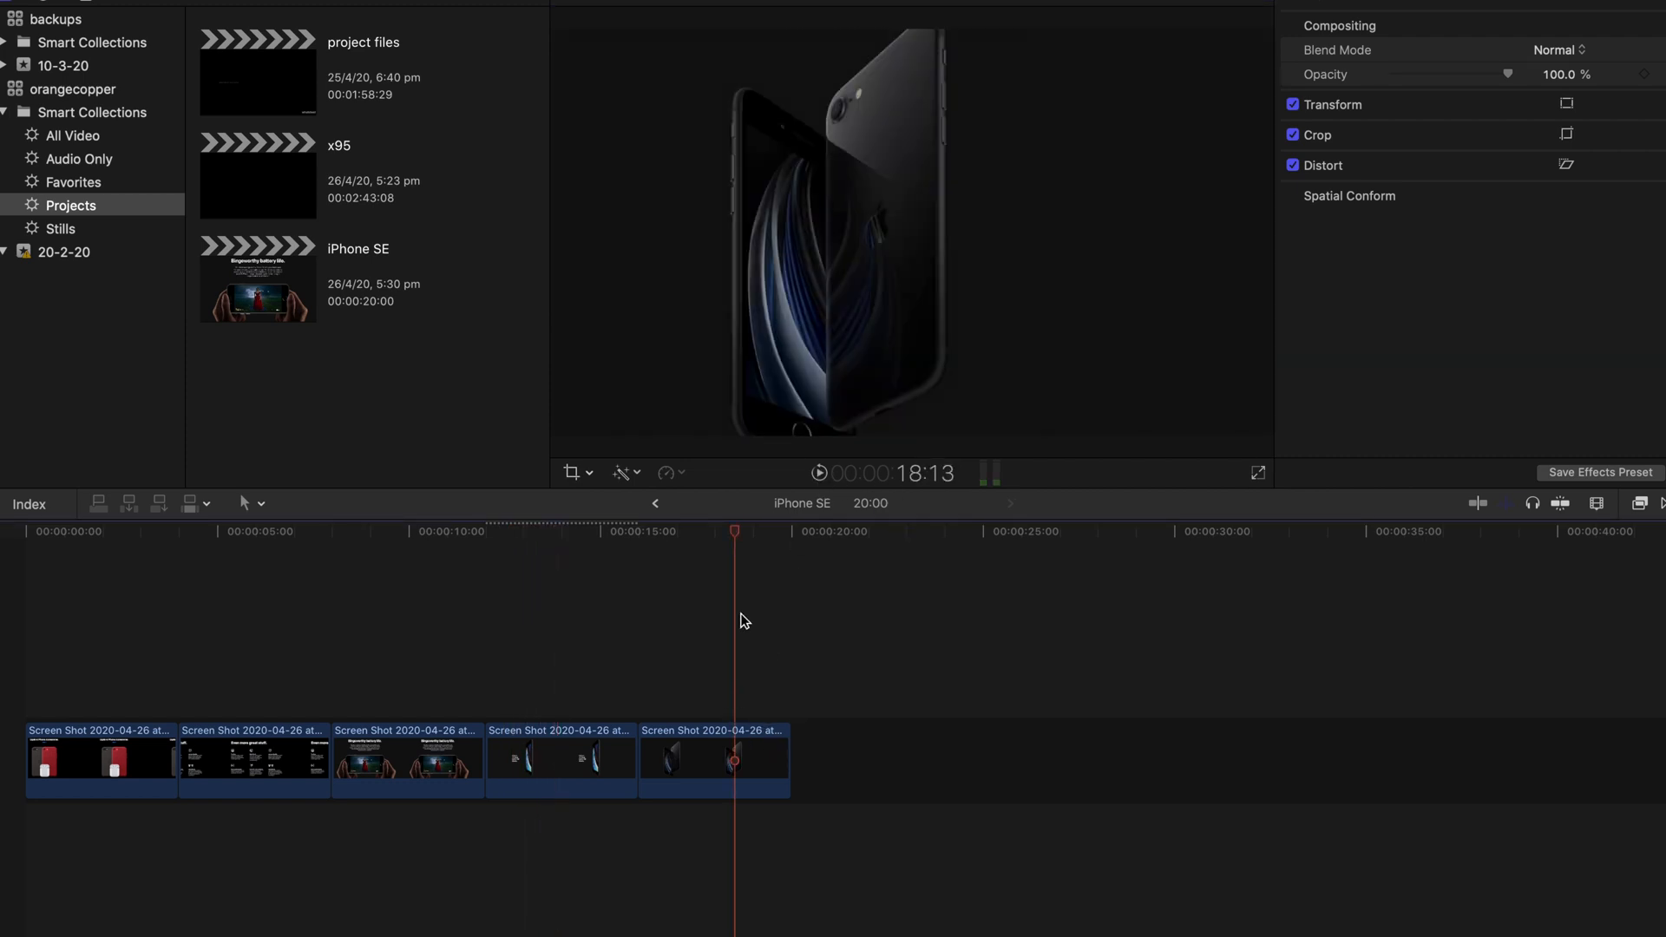
click(573, 473)
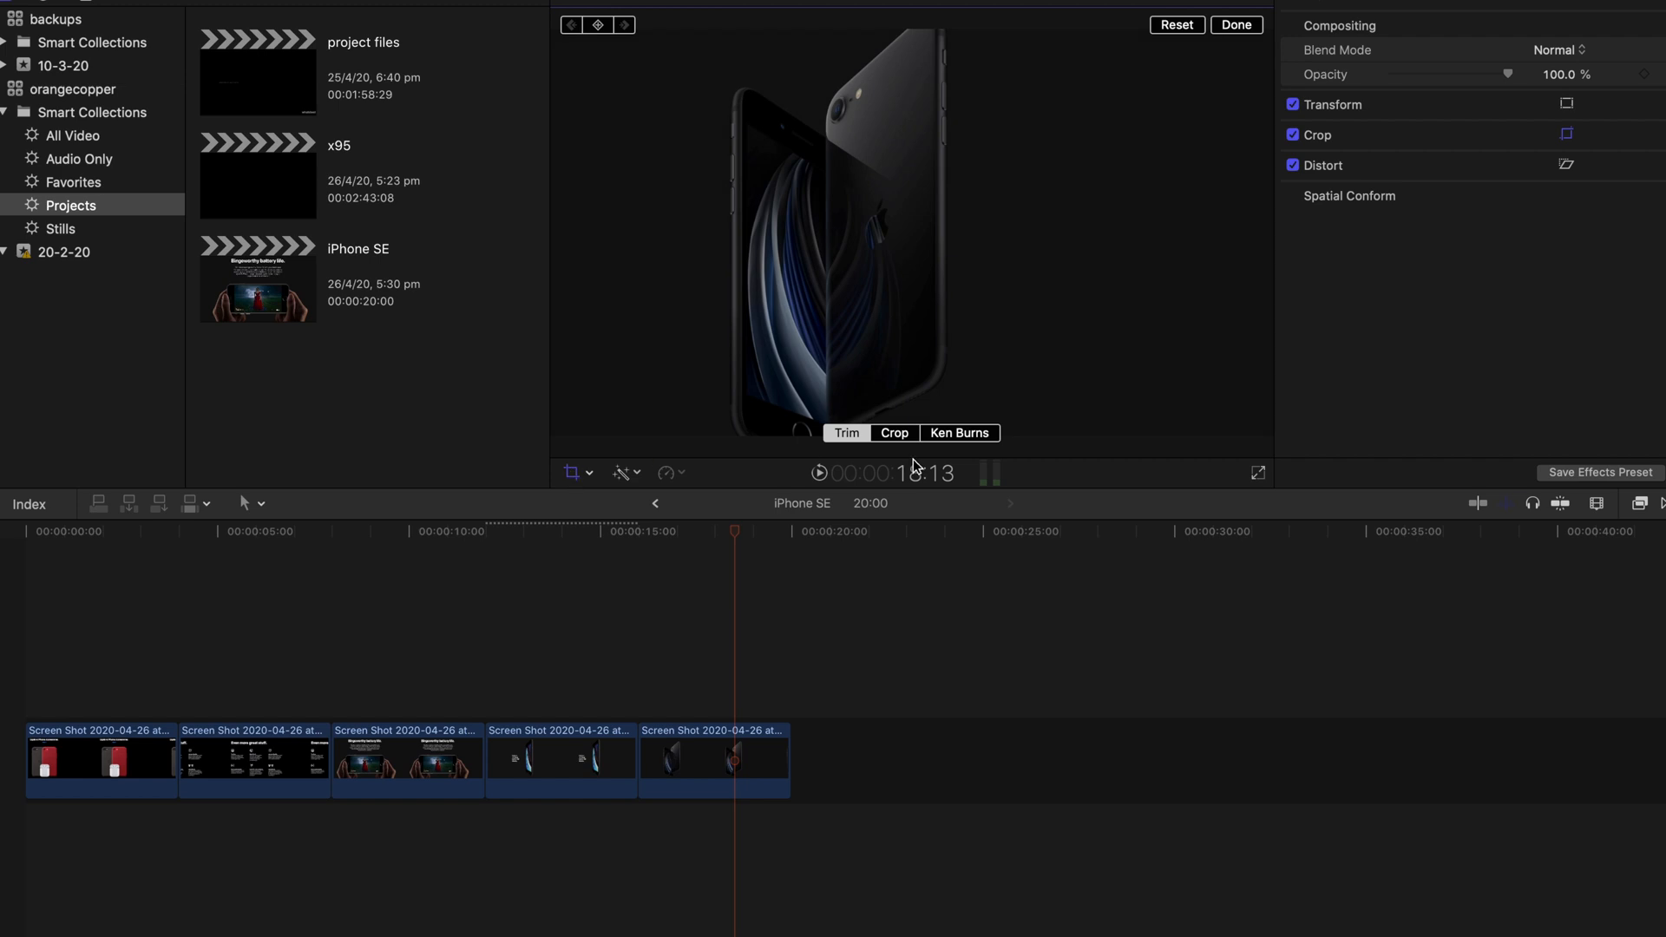
click(955, 432)
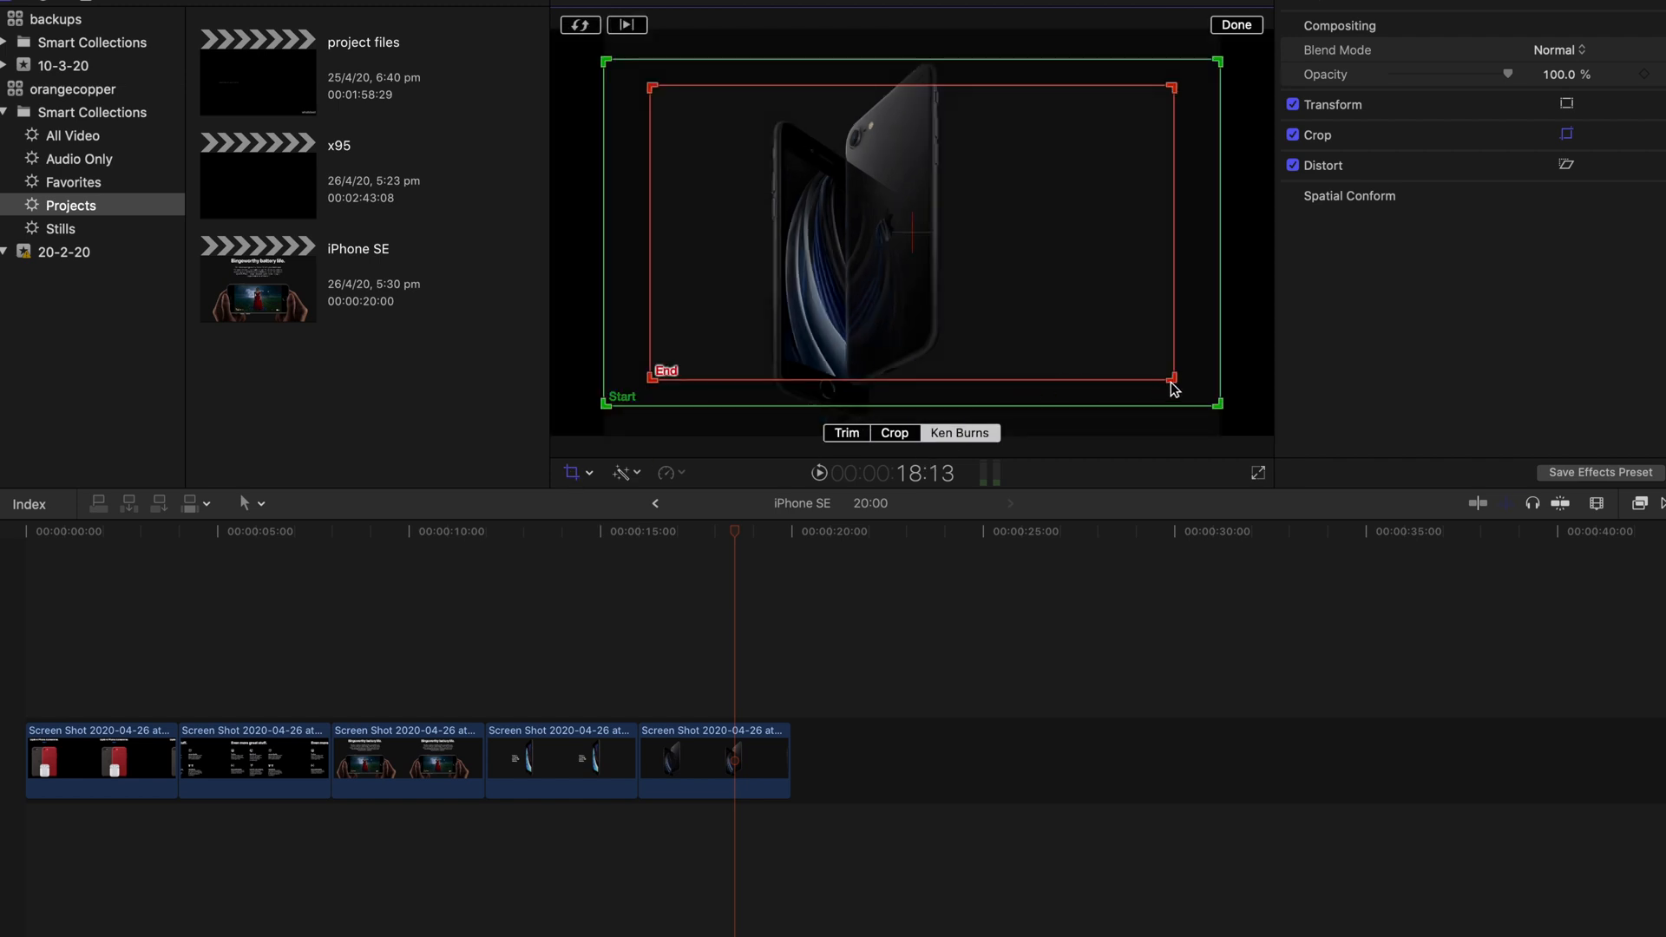
drag(1171, 380, 998, 259)
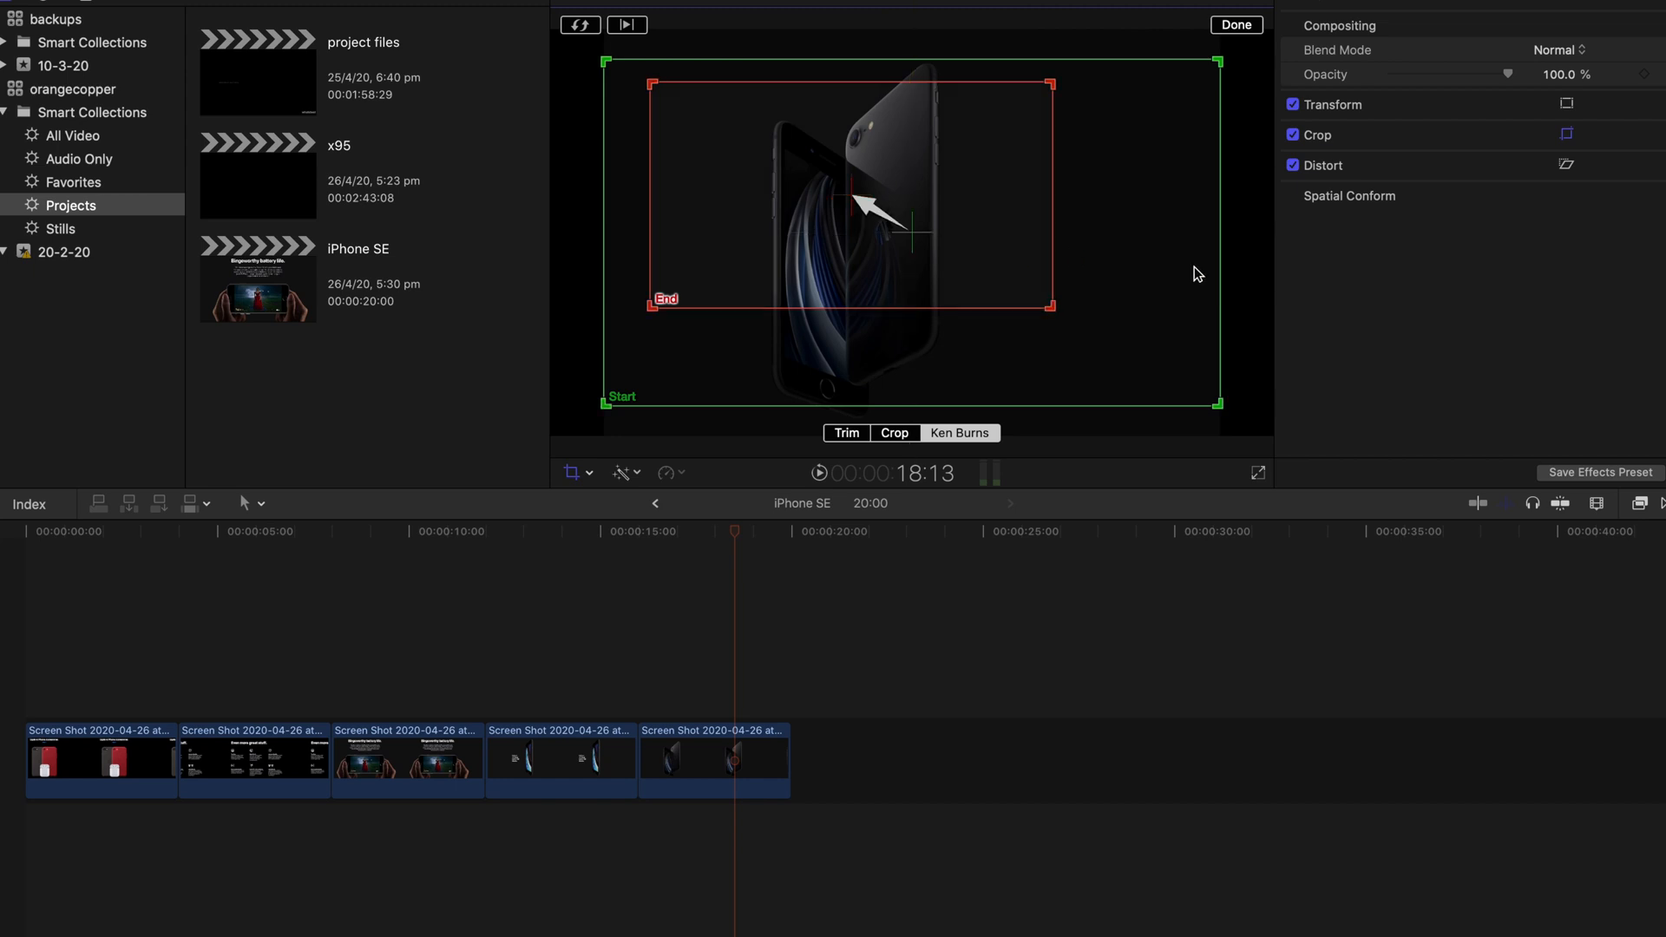
click(821, 473)
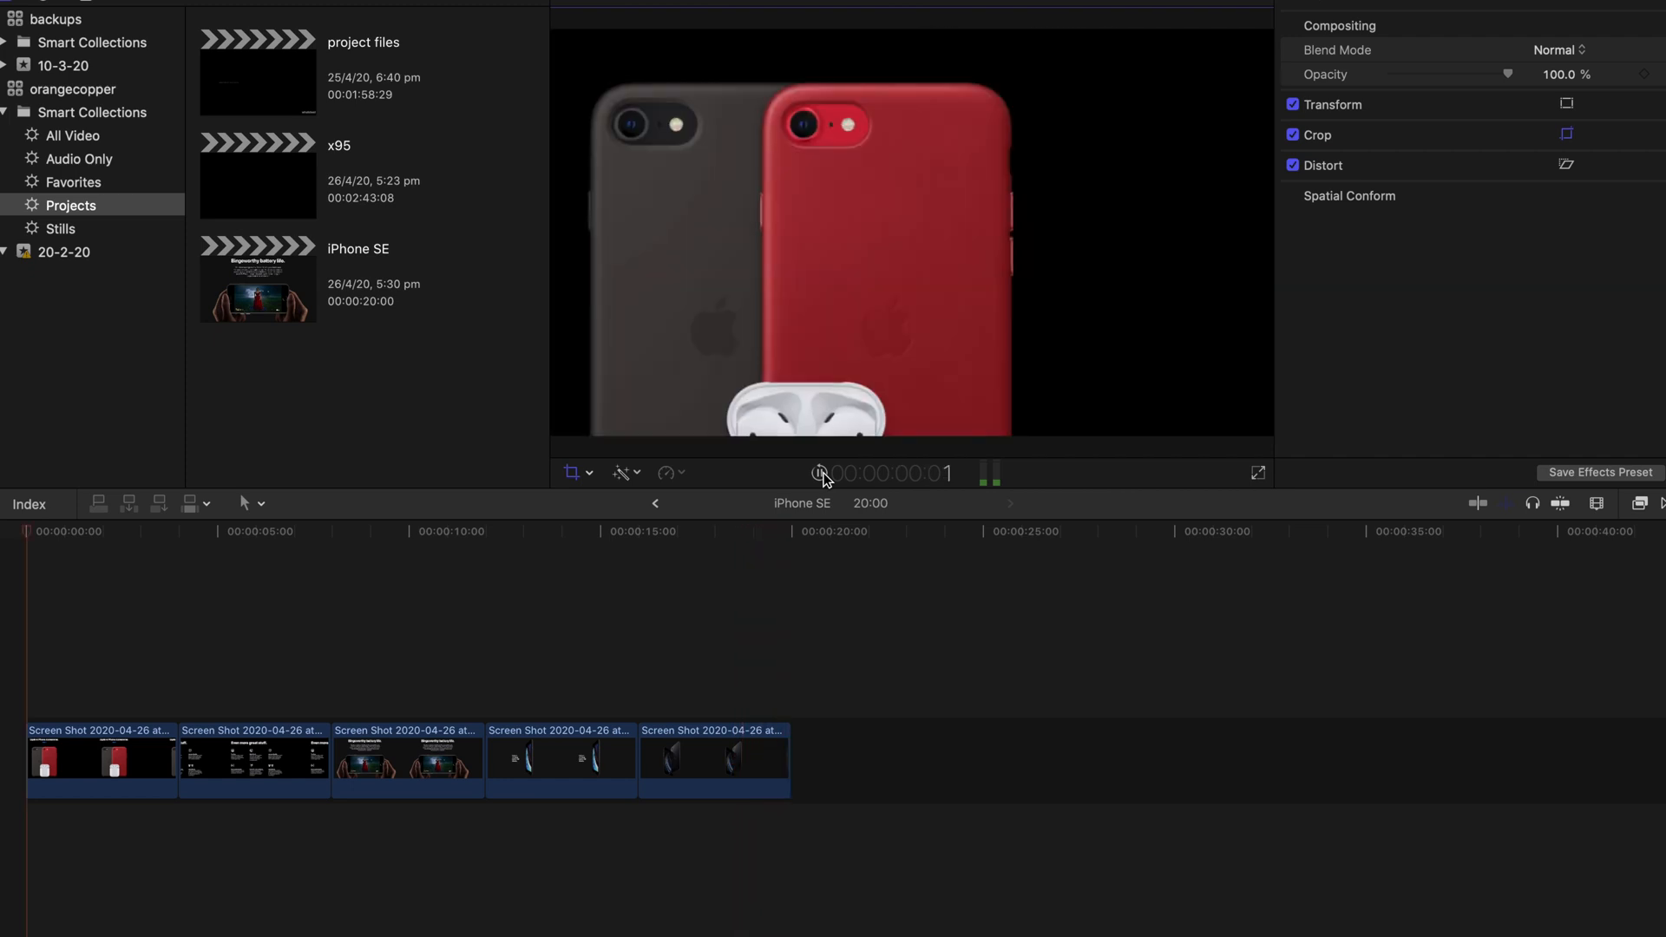
click(822, 475)
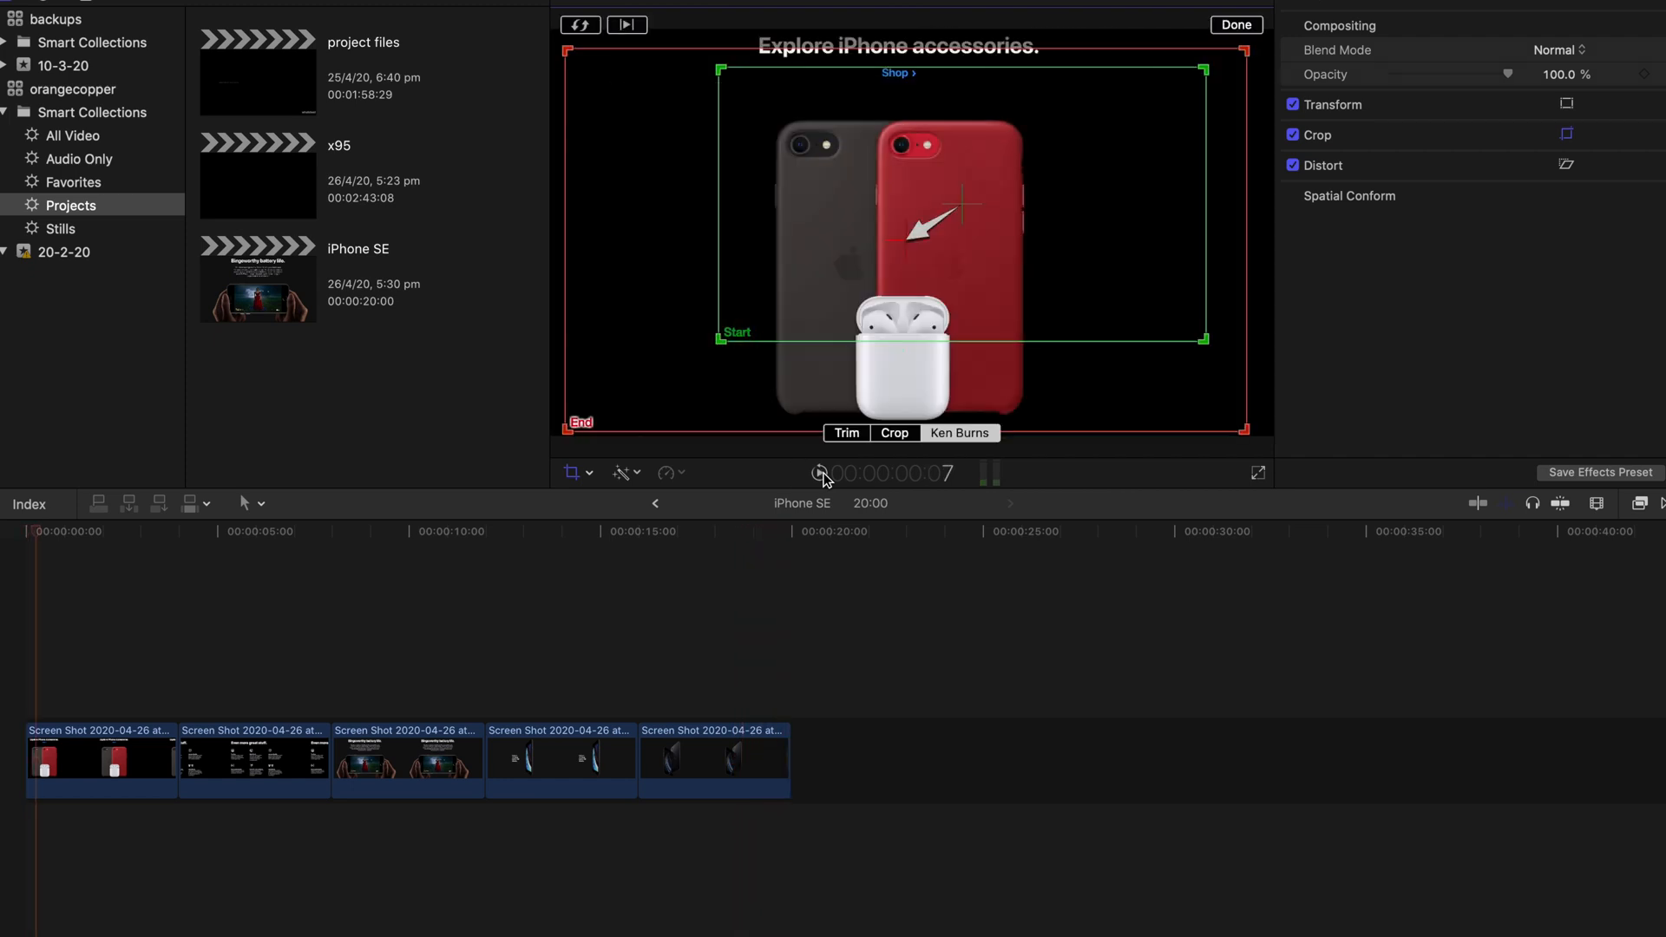
click(1237, 26)
Add alternating Fast Pan Left and Fast Pan Right transitions at the four cuts between the clips, starting with Fast Pan Left.
click(1663, 503)
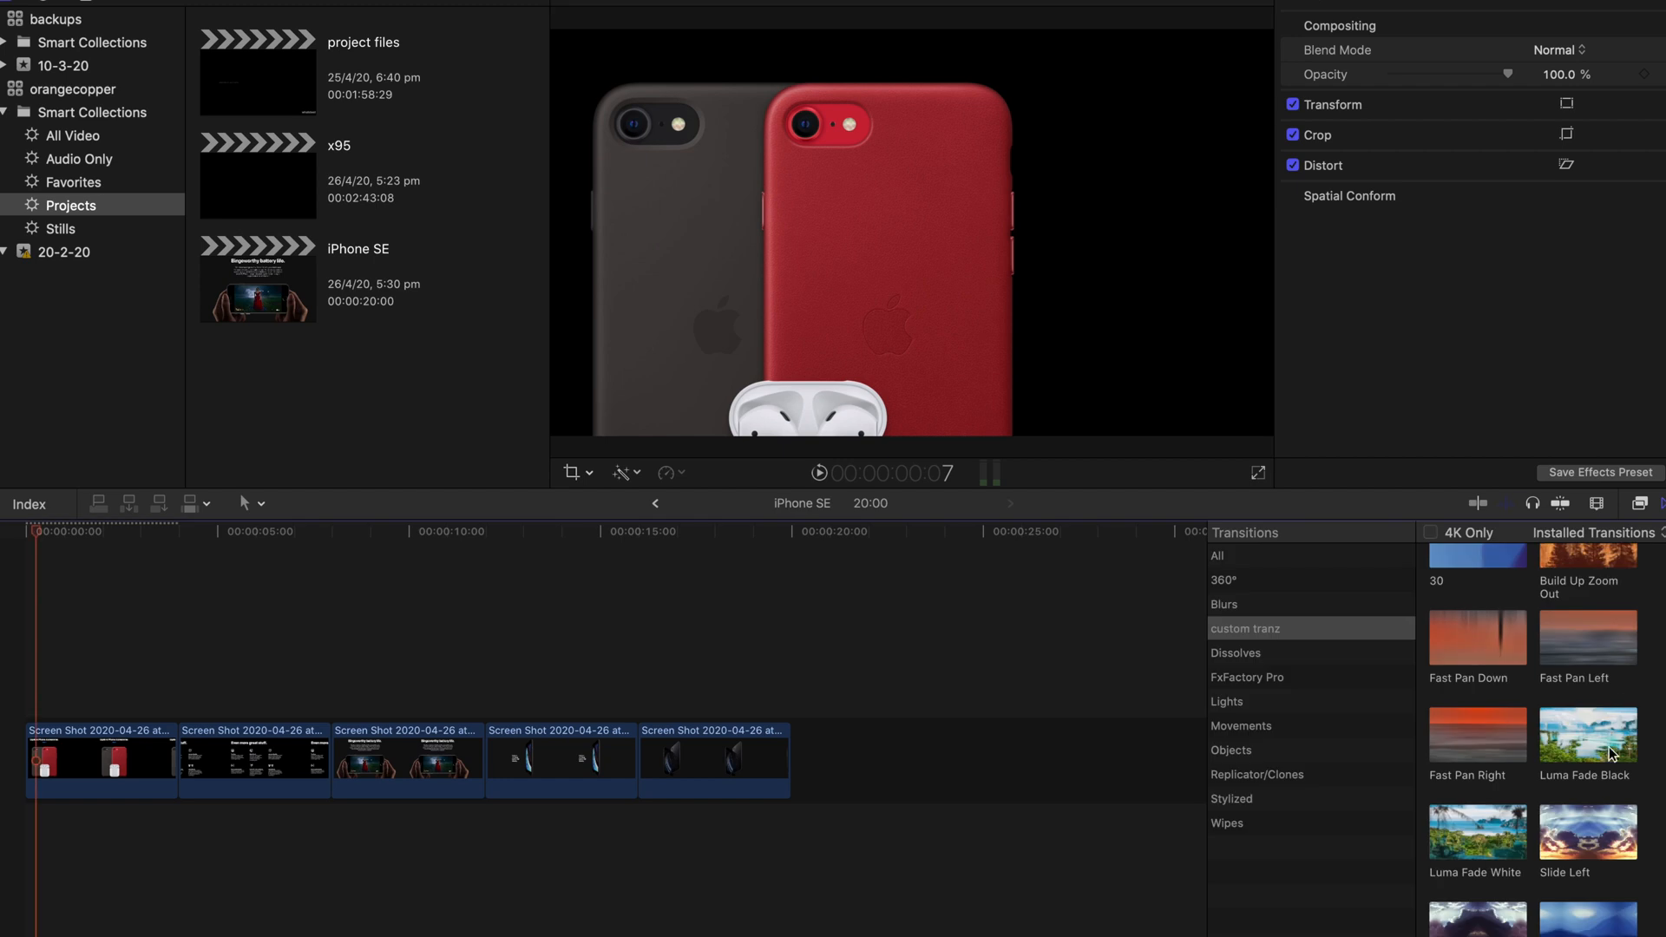
click(1579, 819)
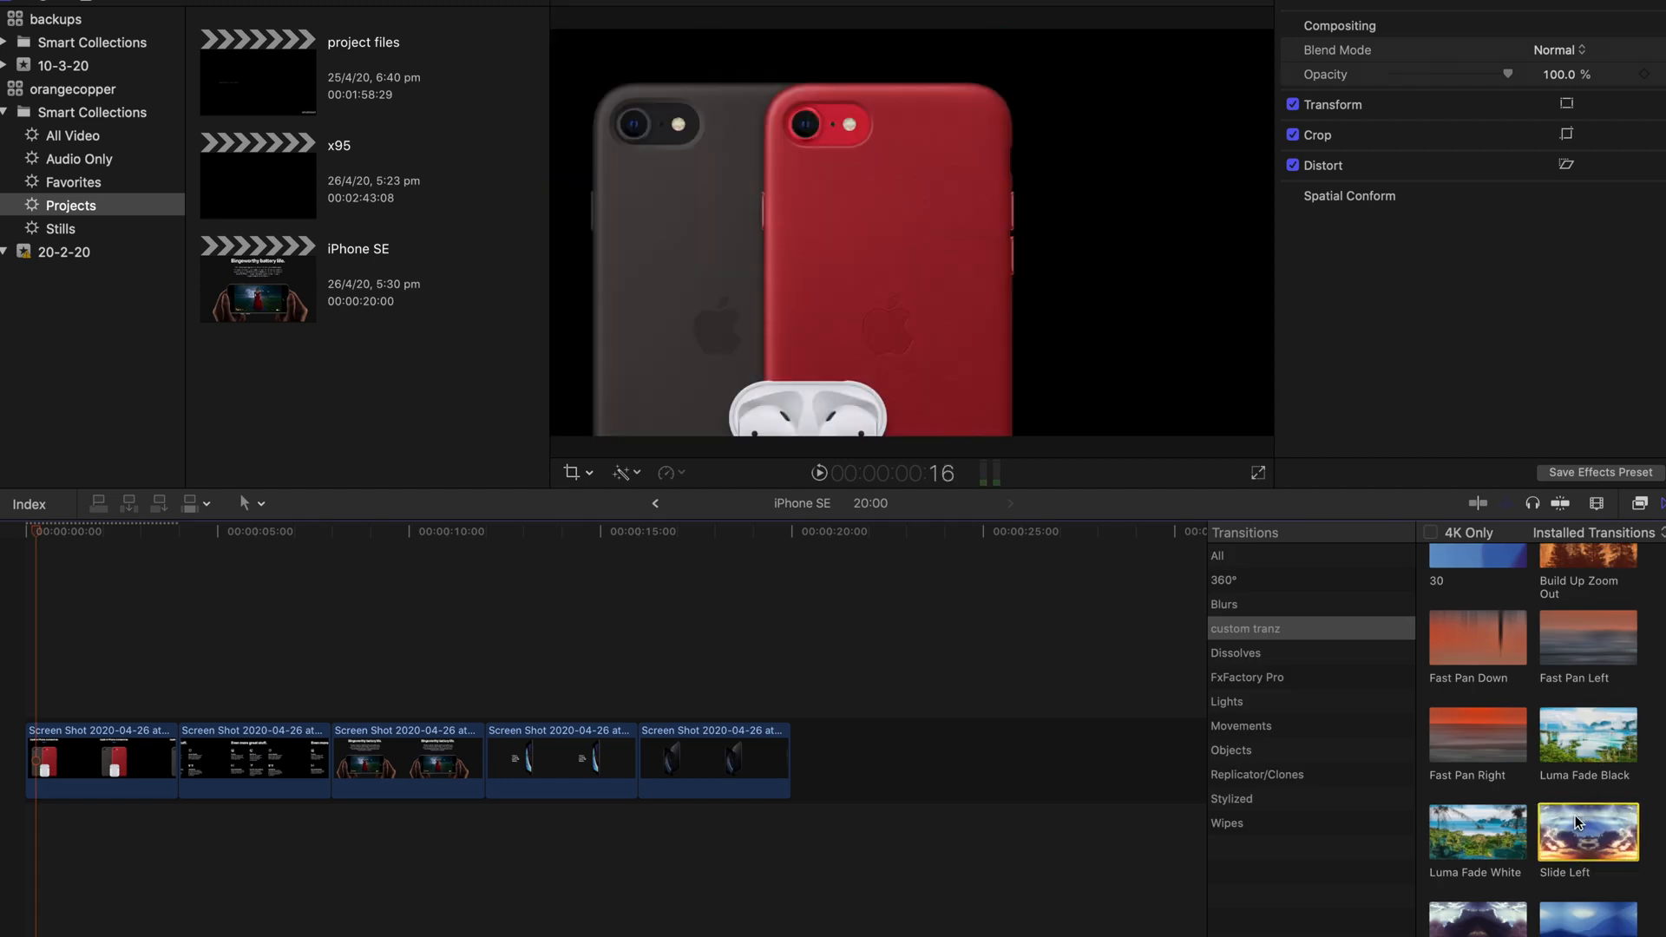
drag(1588, 642, 178, 759)
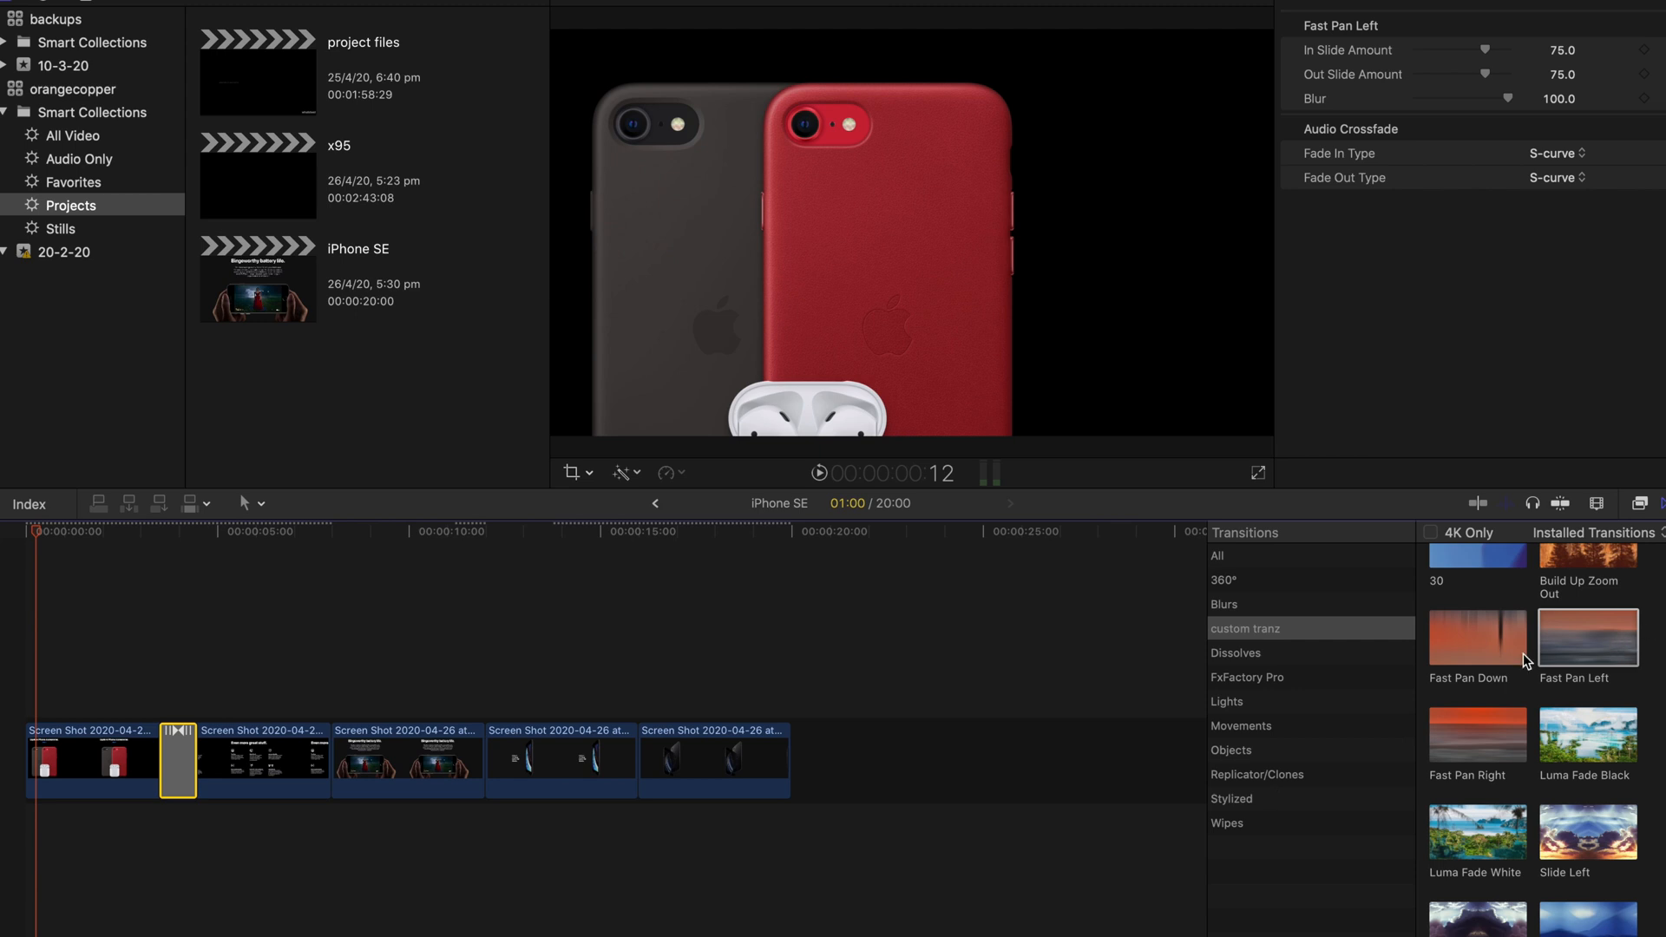
drag(1488, 768, 330, 759)
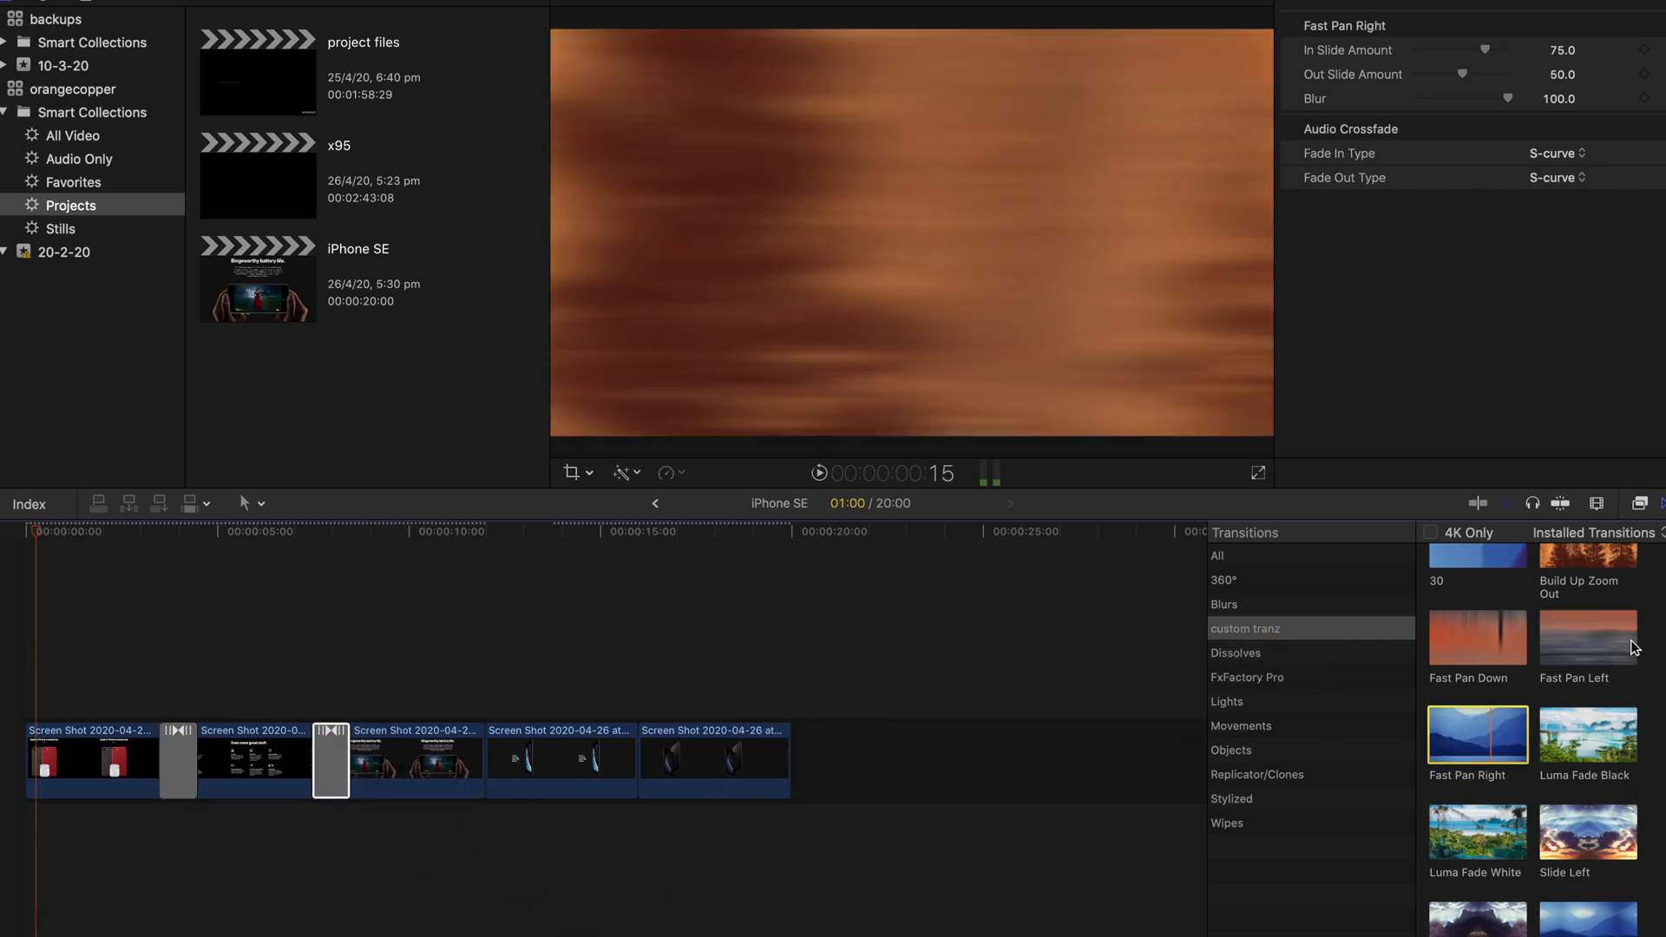
drag(1587, 642, 521, 795)
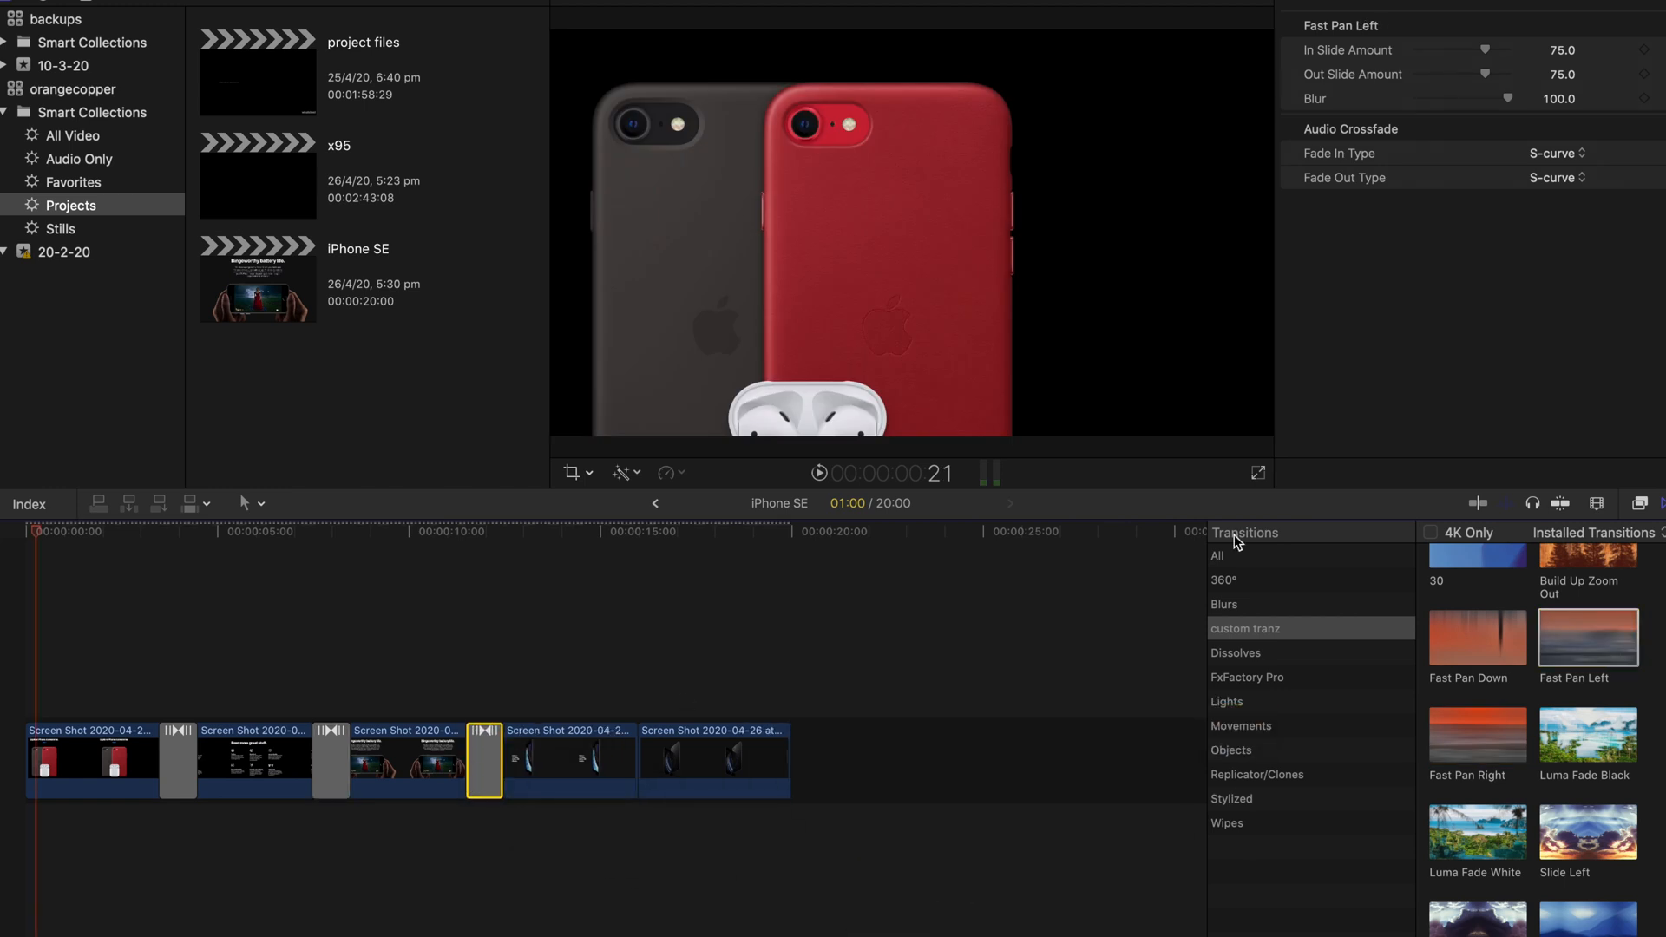
drag(1485, 739, 670, 748)
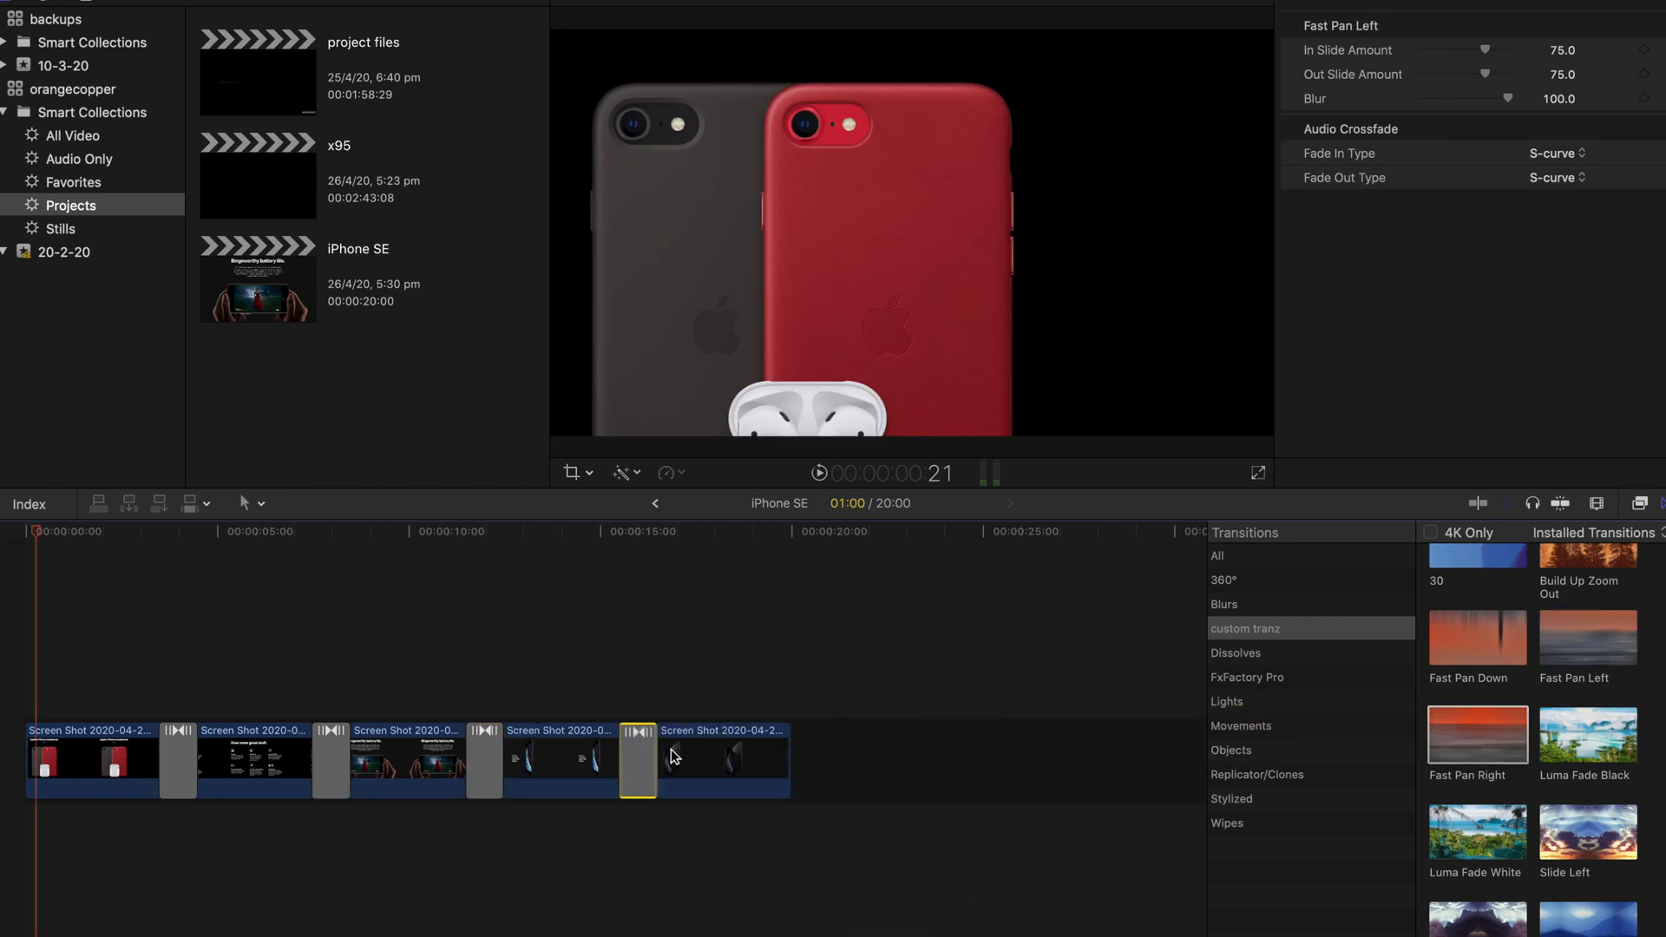
click(879, 660)
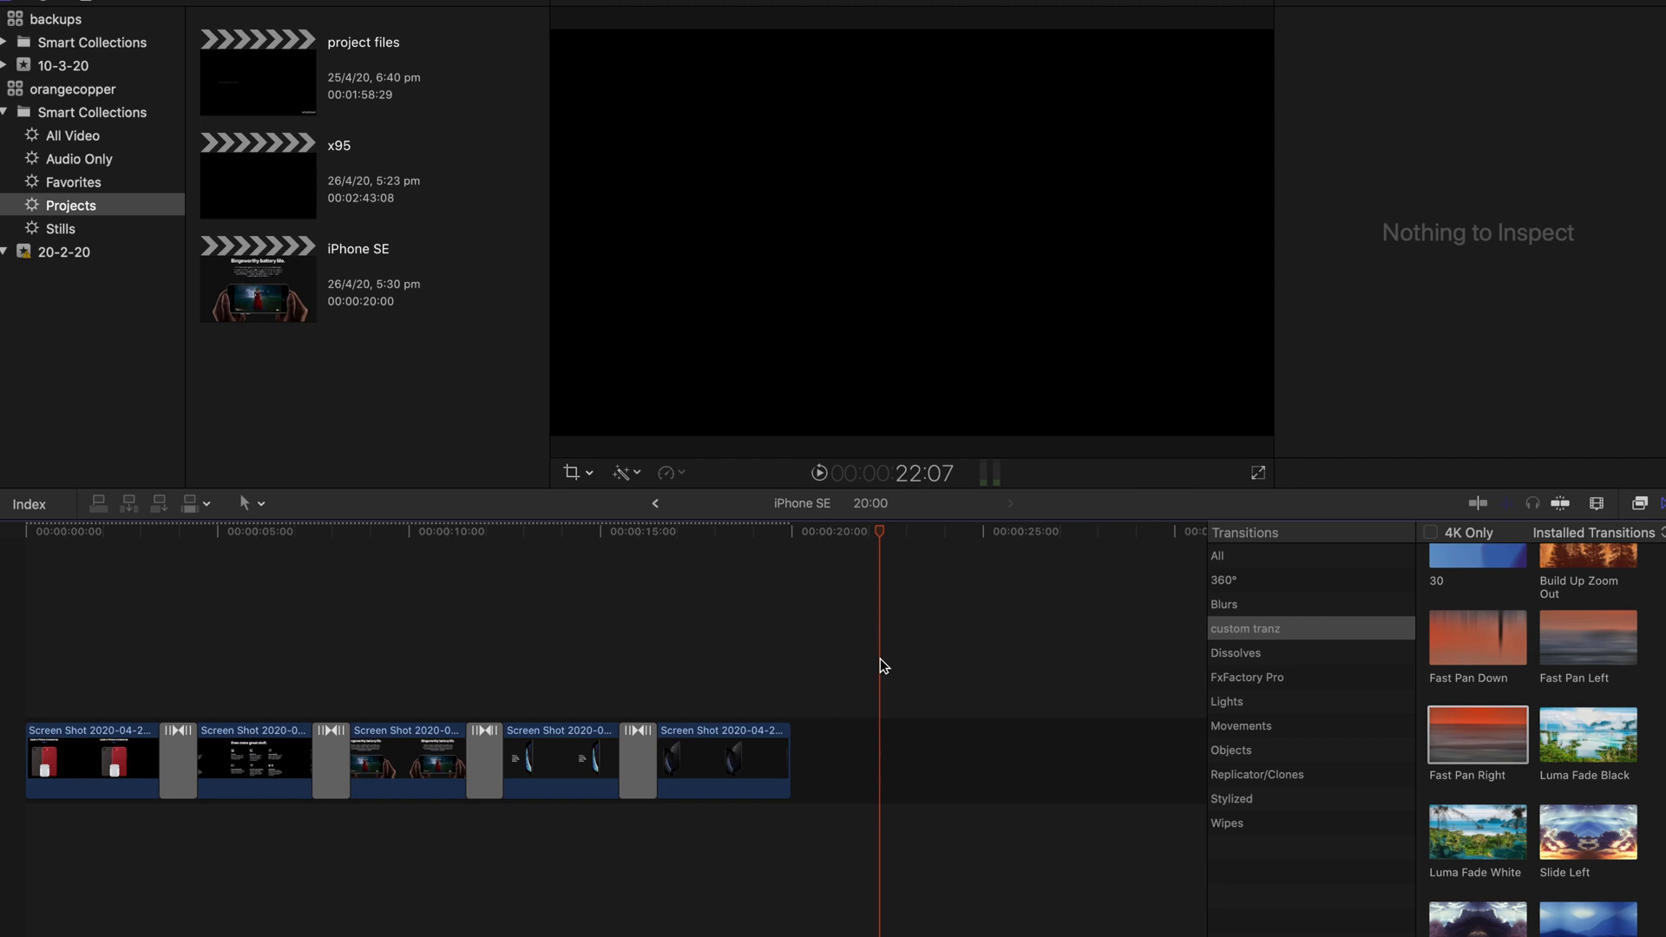
Add the music file "ES_Satellite Love (Instrumental Version) - Vacancy" from the Downloads folder beneath the first clip and hide the transitions browser.
key(ctrl+Left)
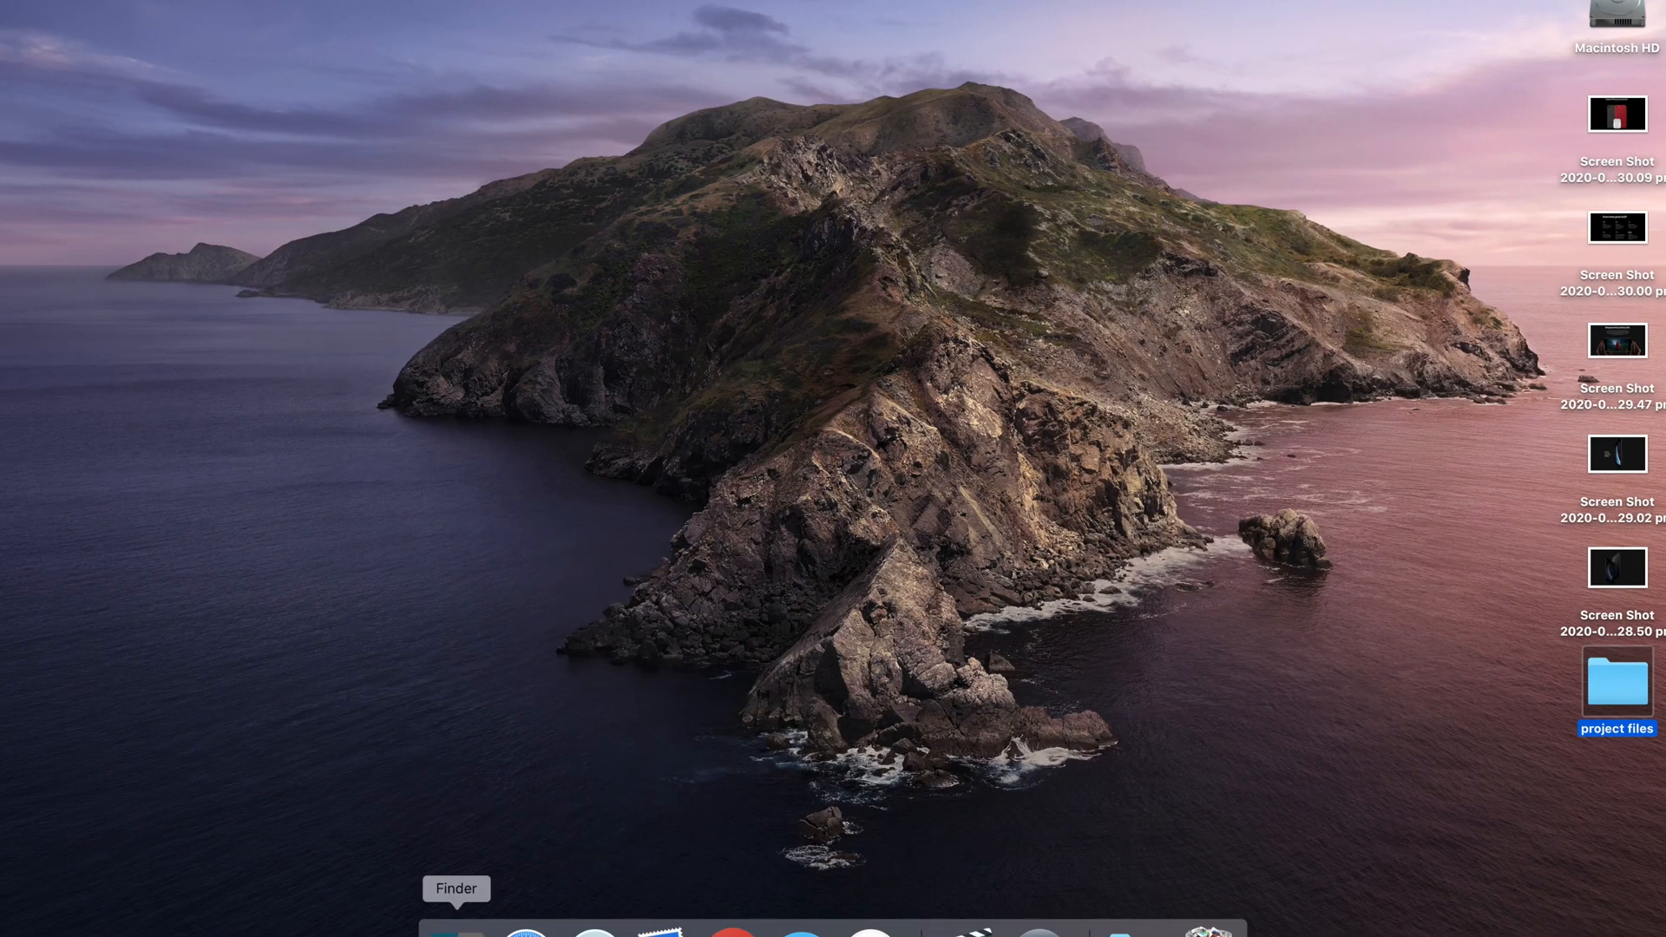
click(455, 929)
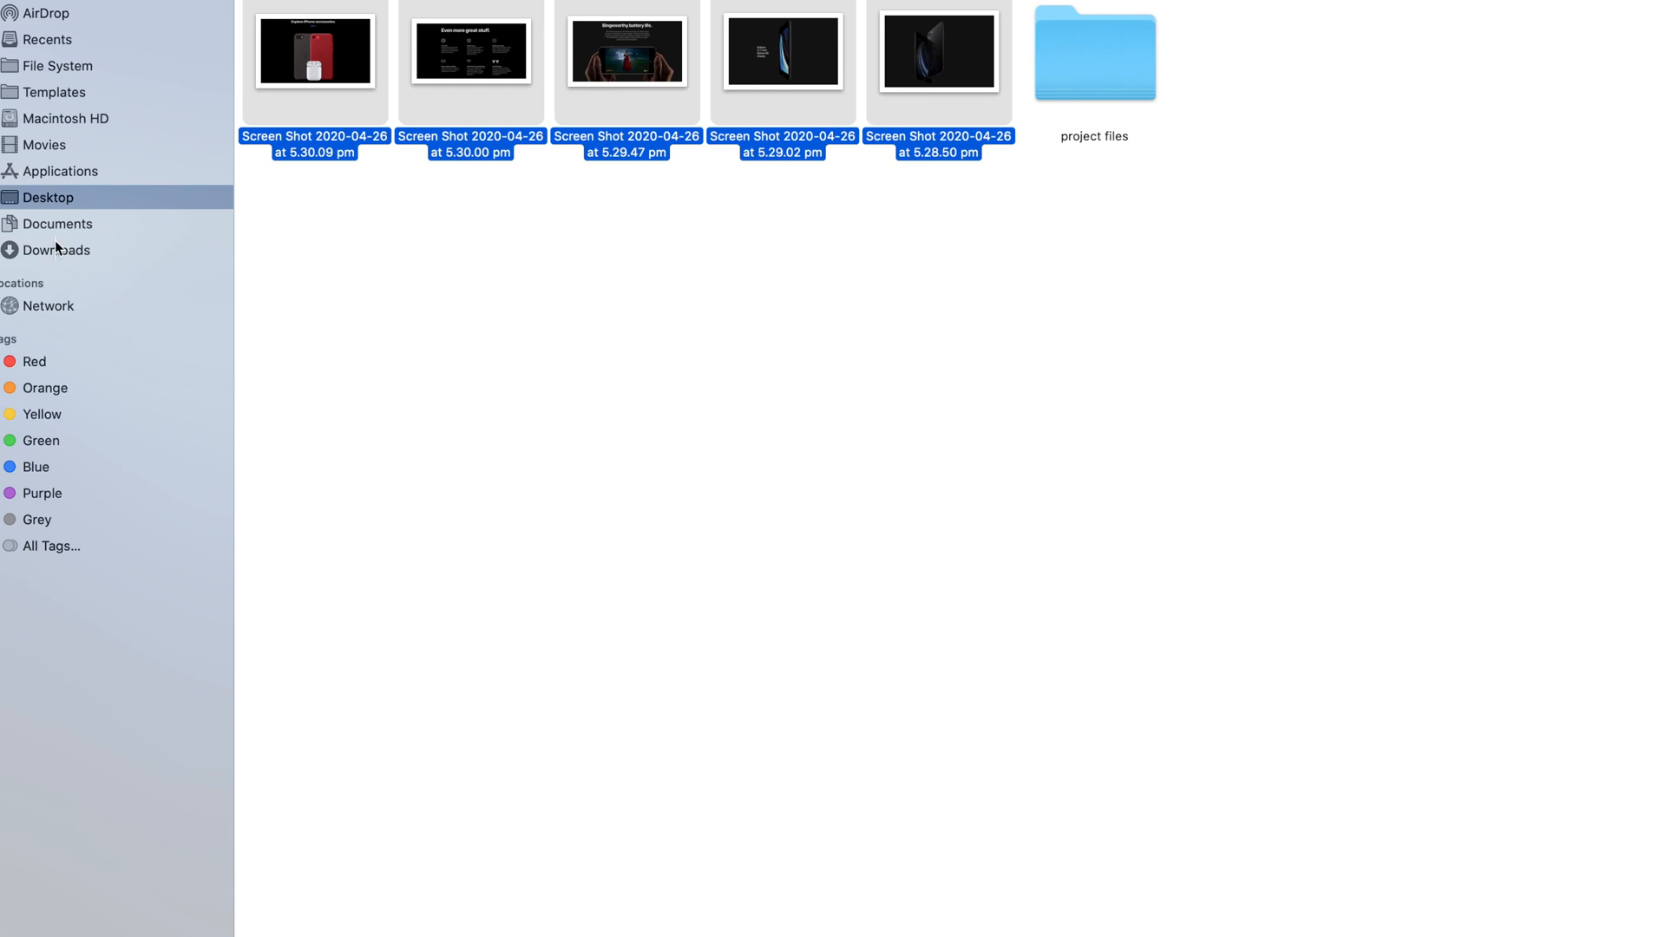
click(56, 249)
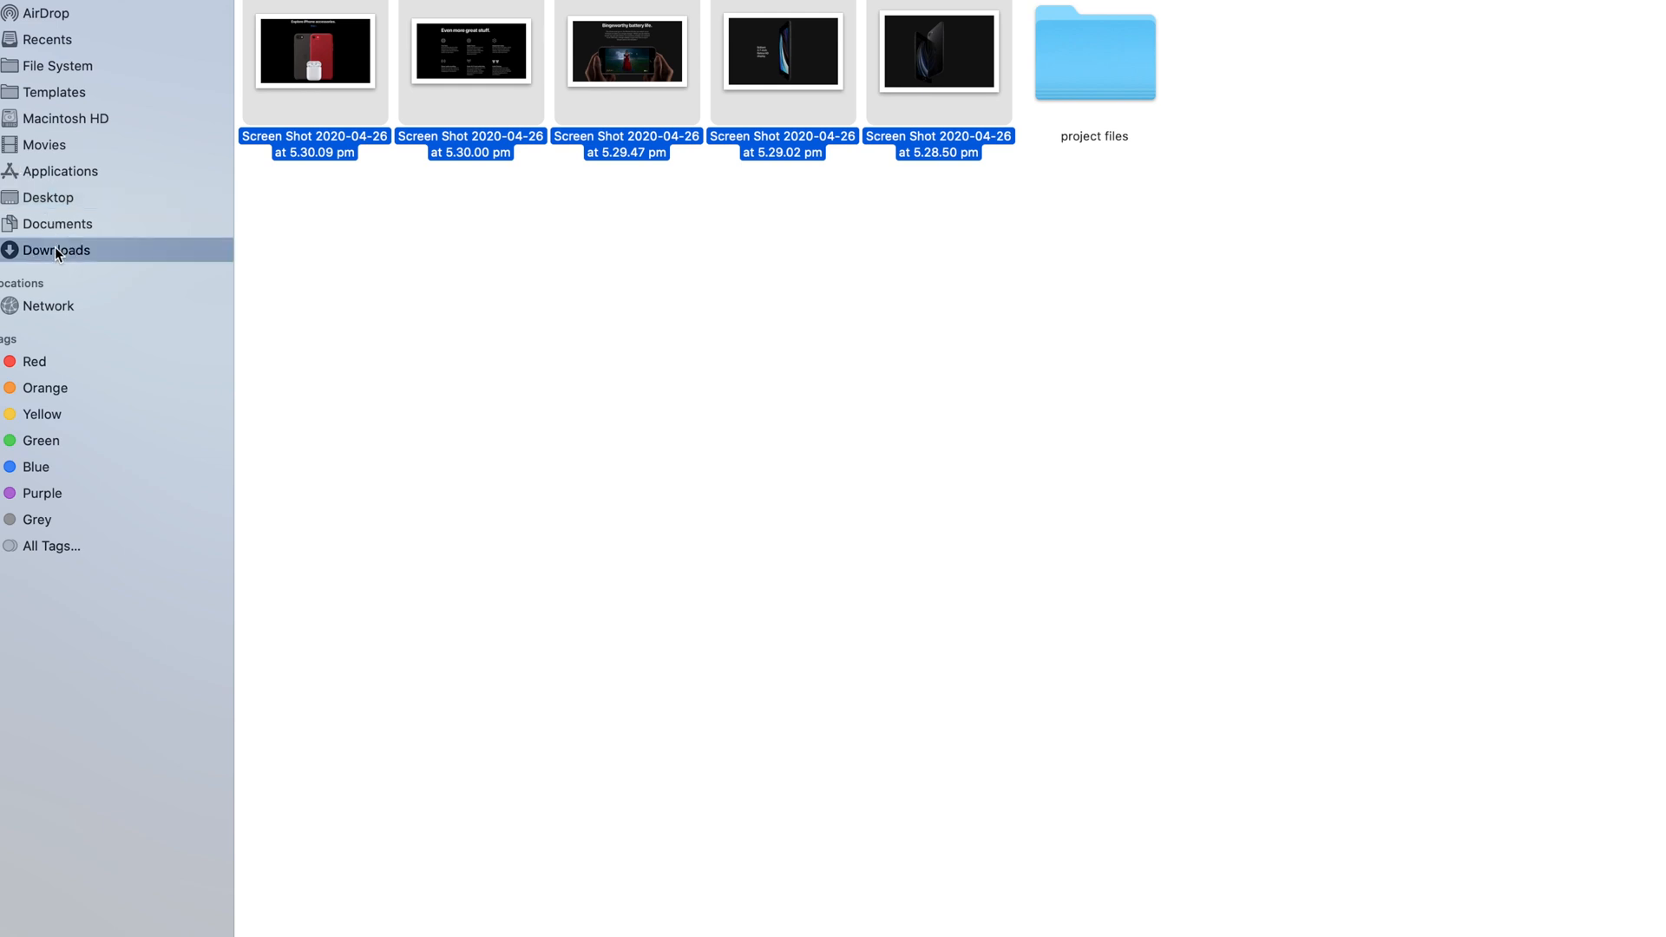
key(ctrl+Left)
drag(567, 15, 23, 846)
key(ctrl+Right)
key(ctrl+Right)
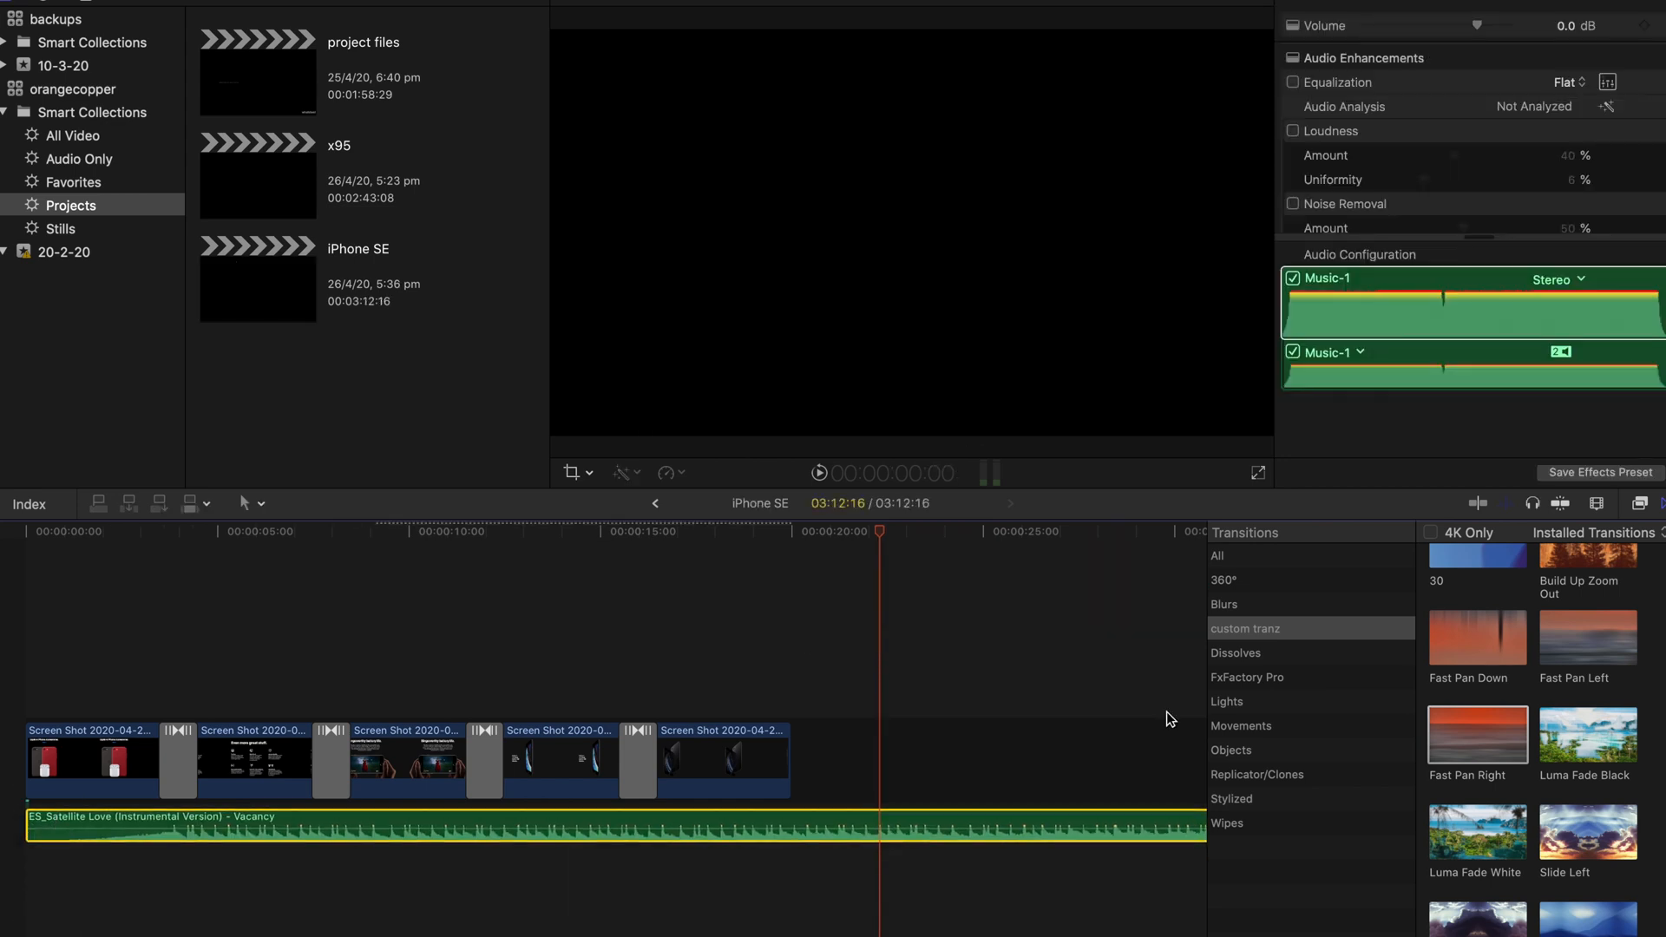
click(1661, 503)
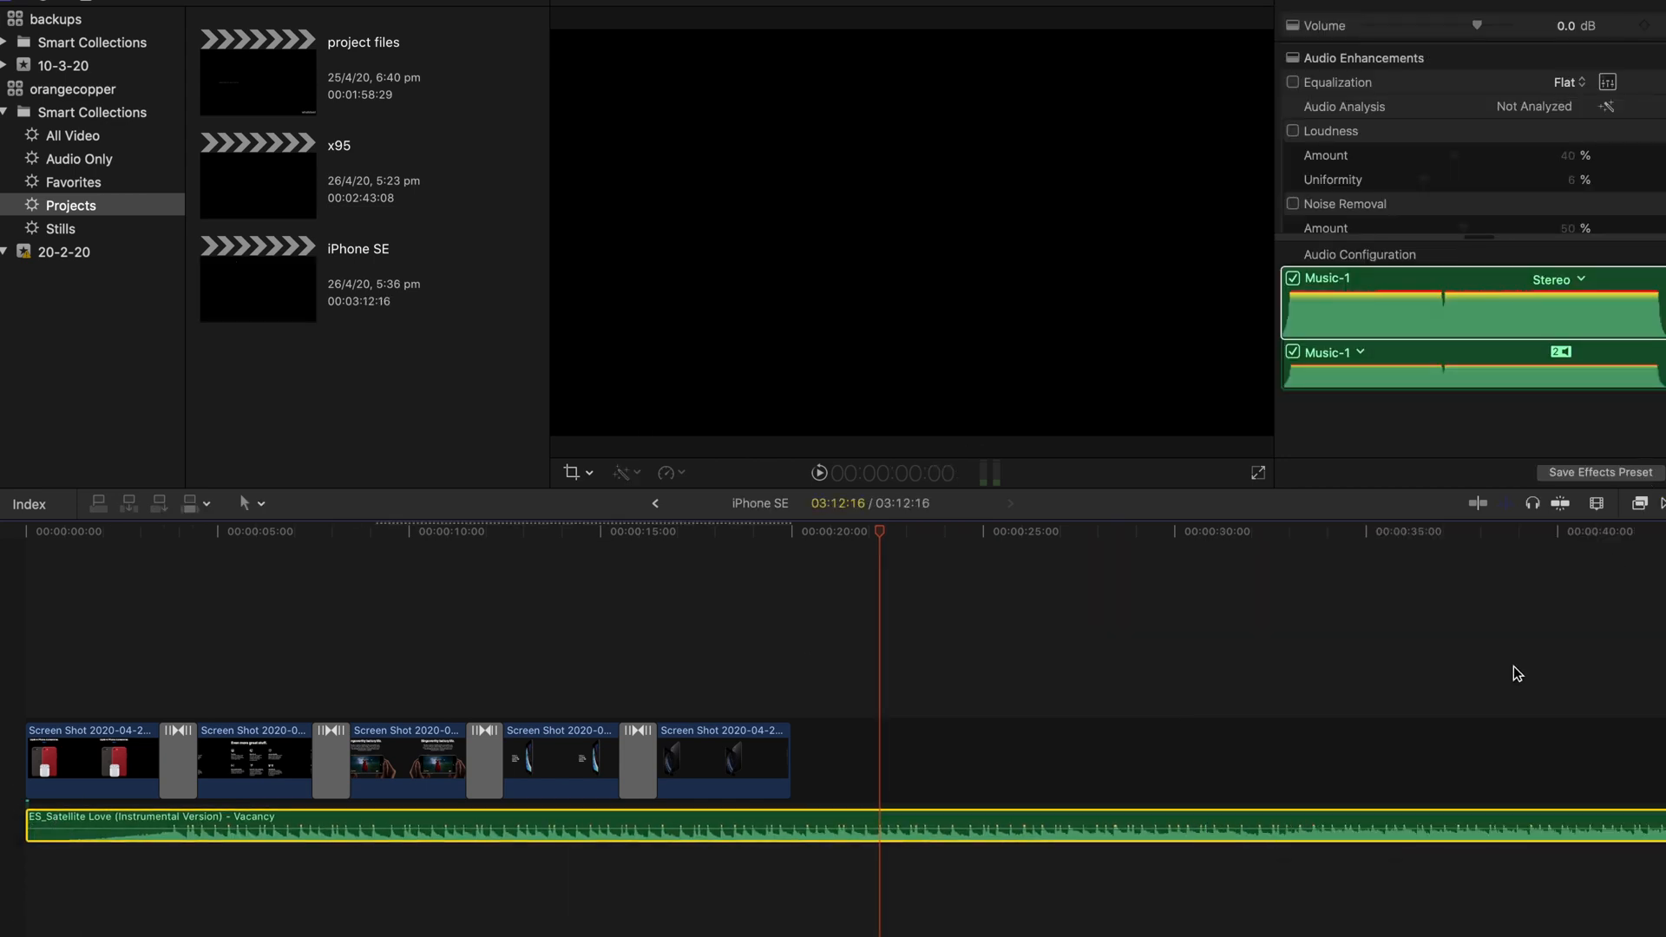
Trim the end of the music track to line up with the end of the last clip at 20:00.
click(1503, 736)
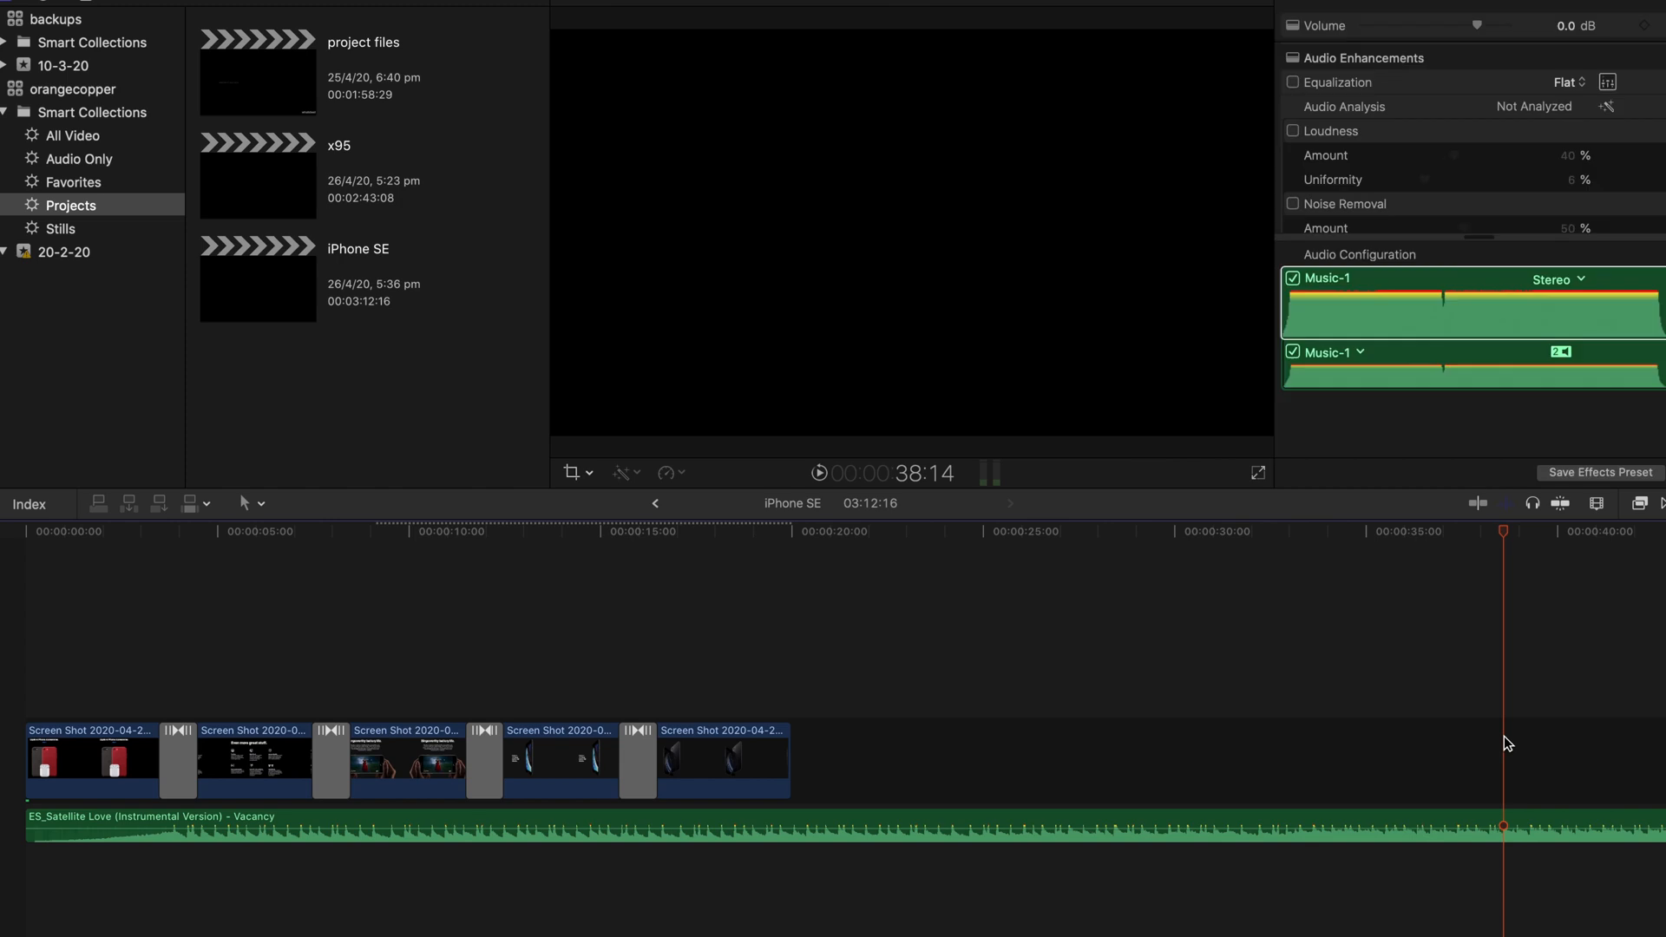
key(super+minus)
key(super+minus)
key(super+minus)
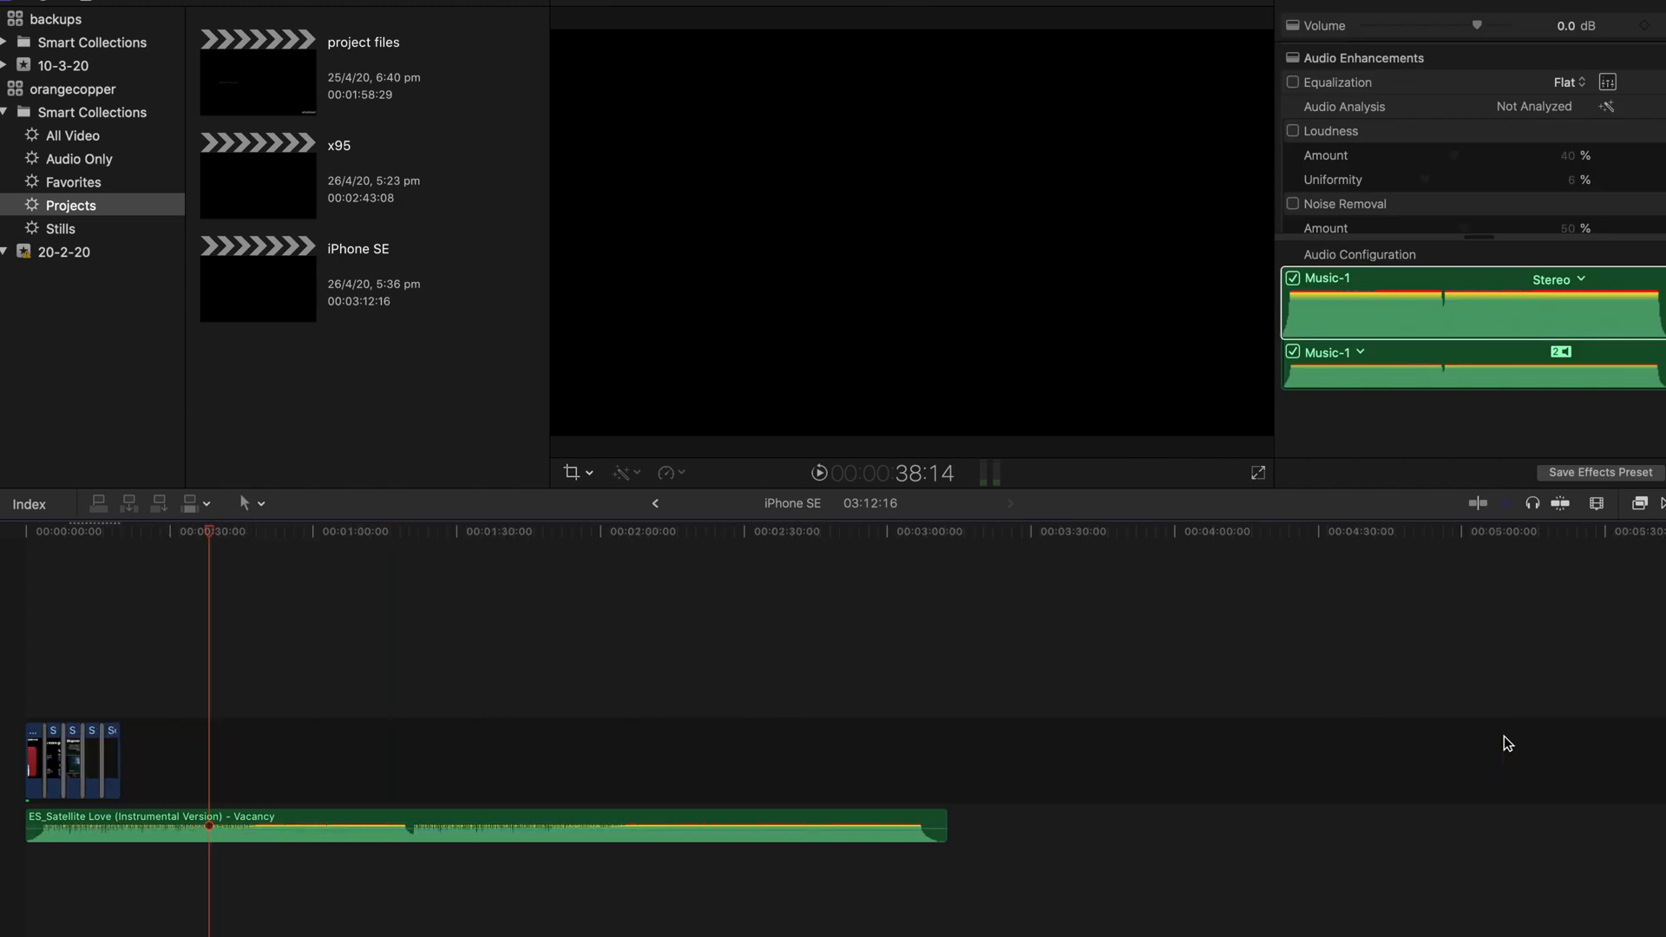
drag(944, 819, 120, 816)
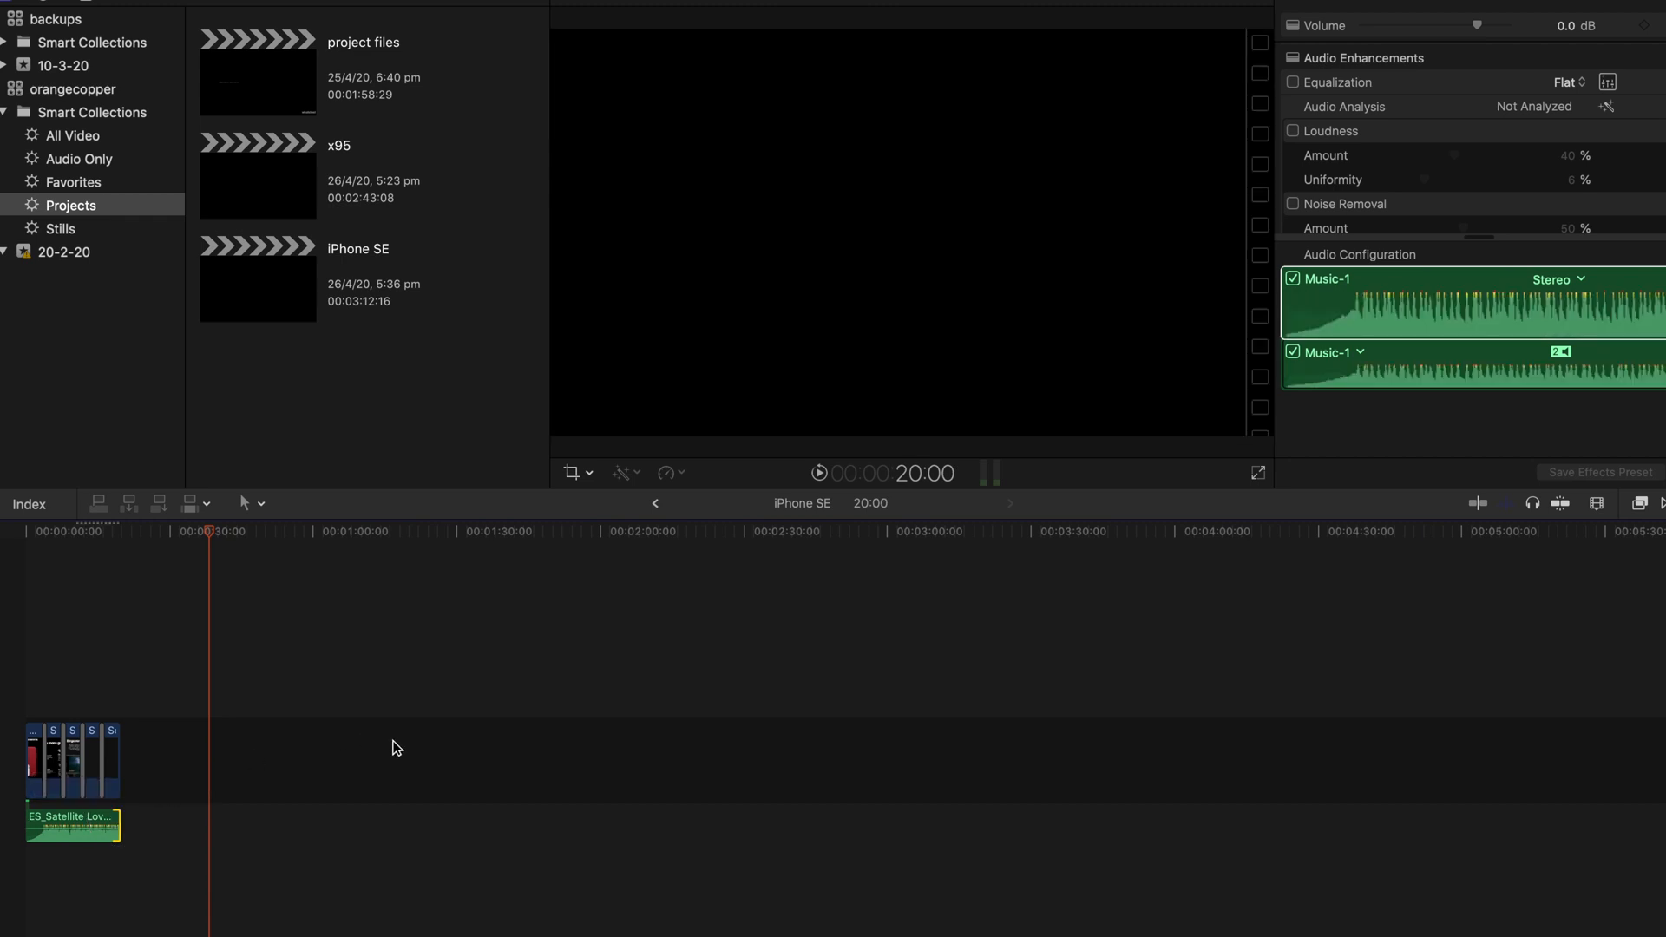
Add a short fade-out at the end of the music track and a short fade-in at its beginning.
key(super+equal)
key(super+equal)
key(super+equal)
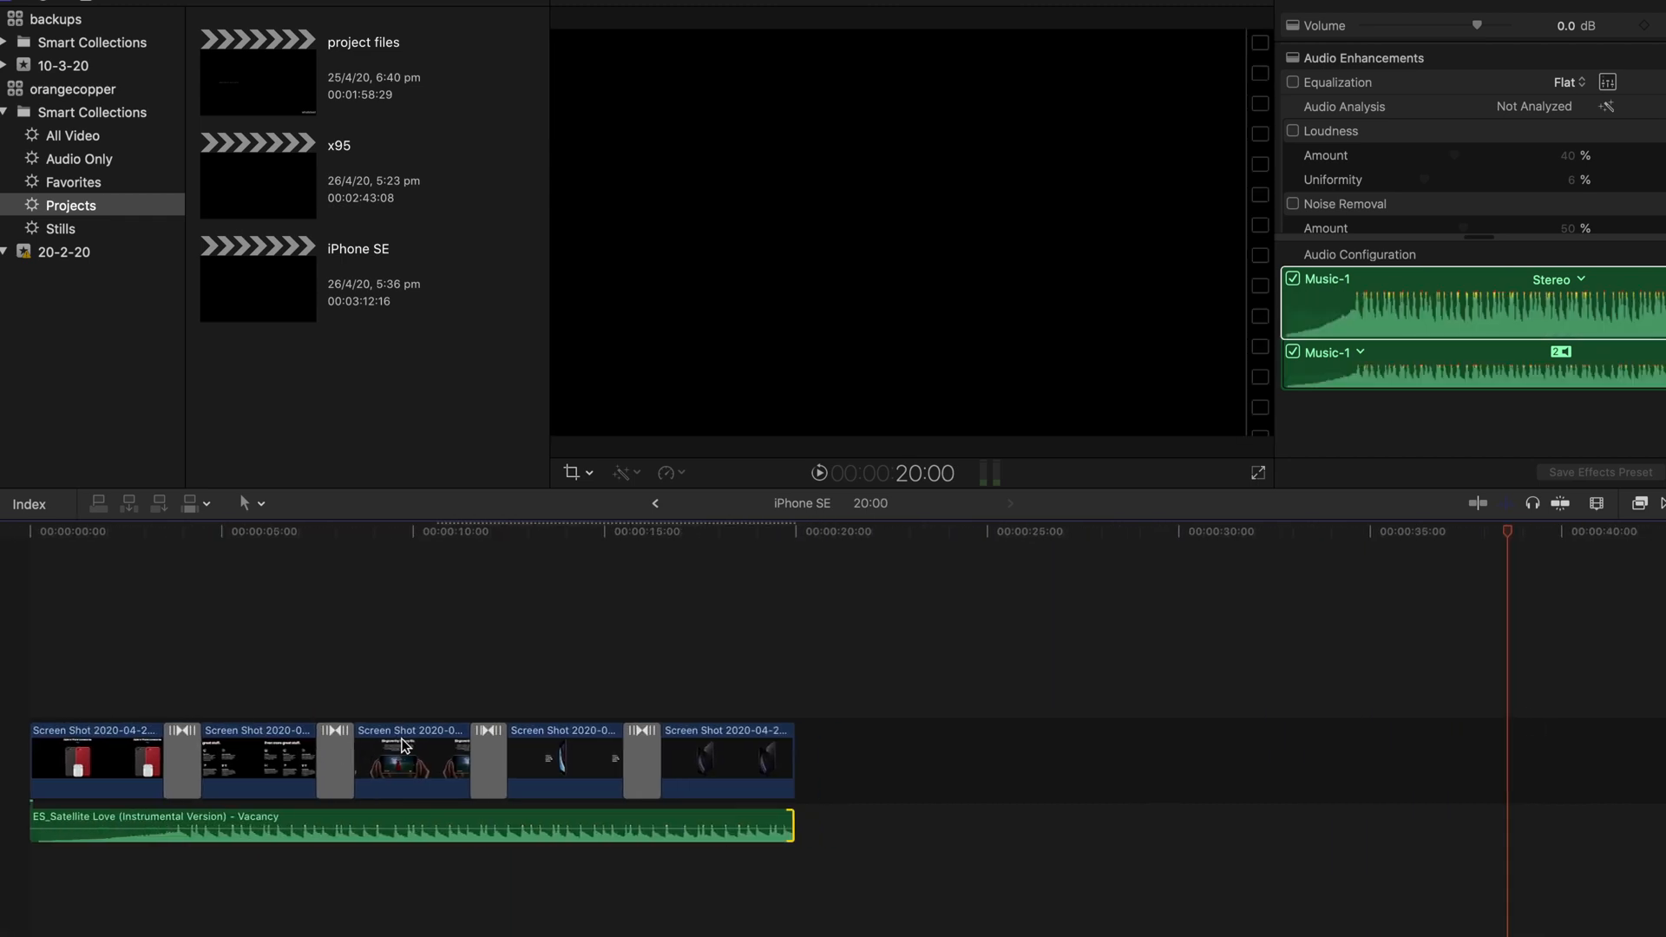
scroll(406, 746, right, 1)
drag(788, 828, 783, 826)
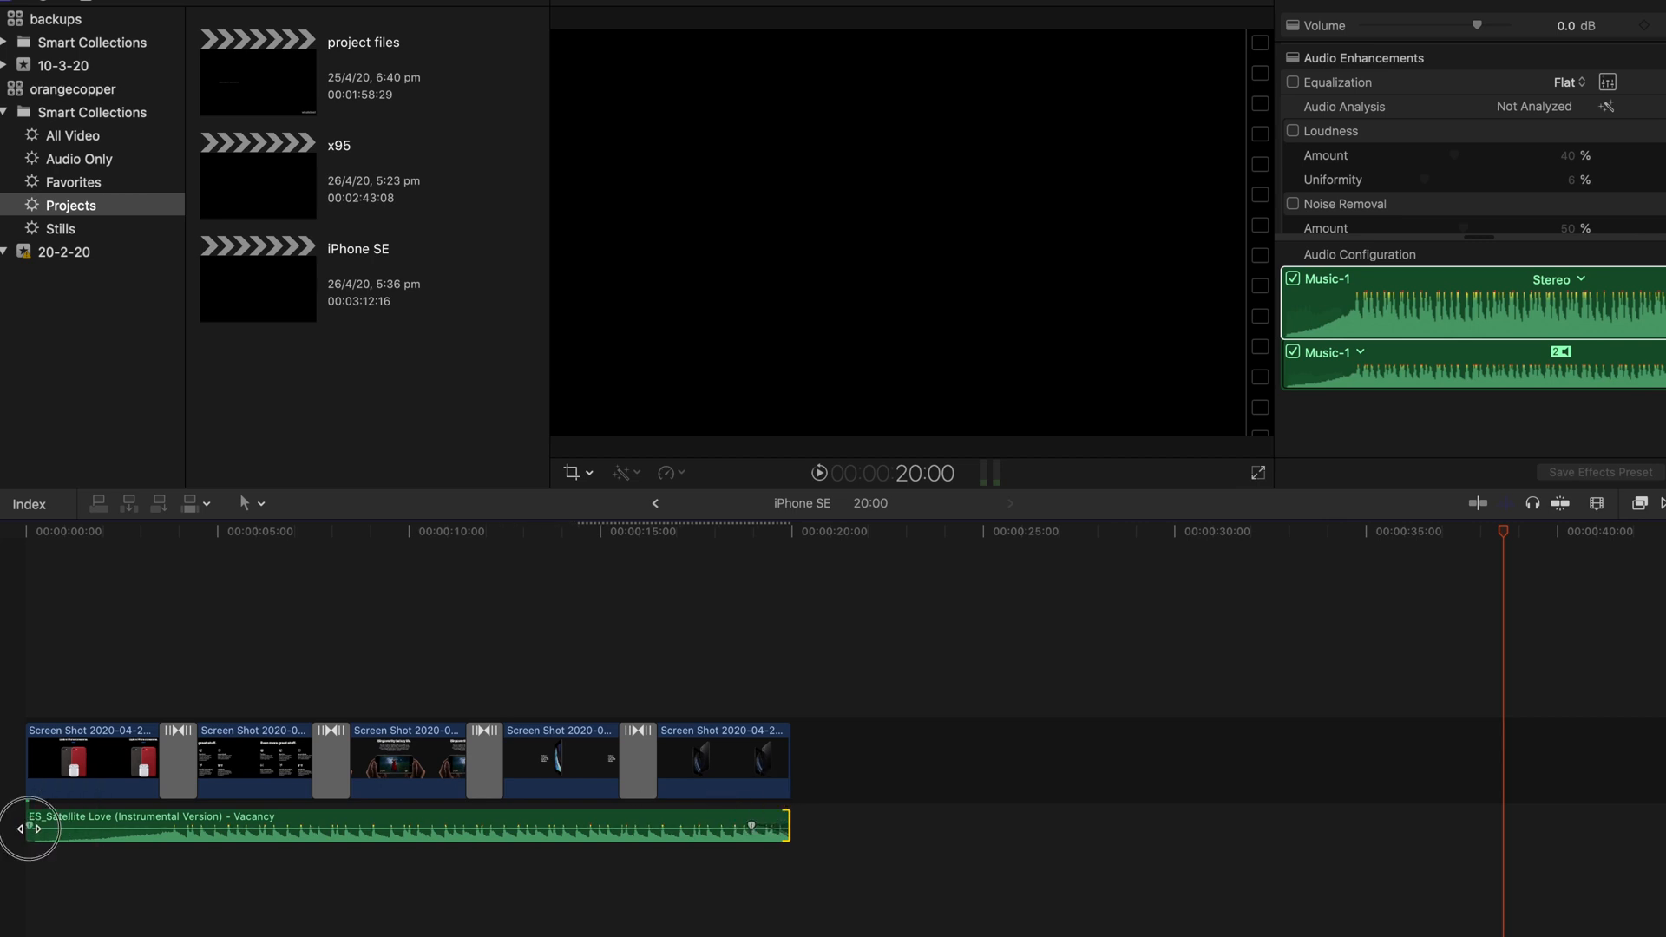
drag(28, 829, 51, 826)
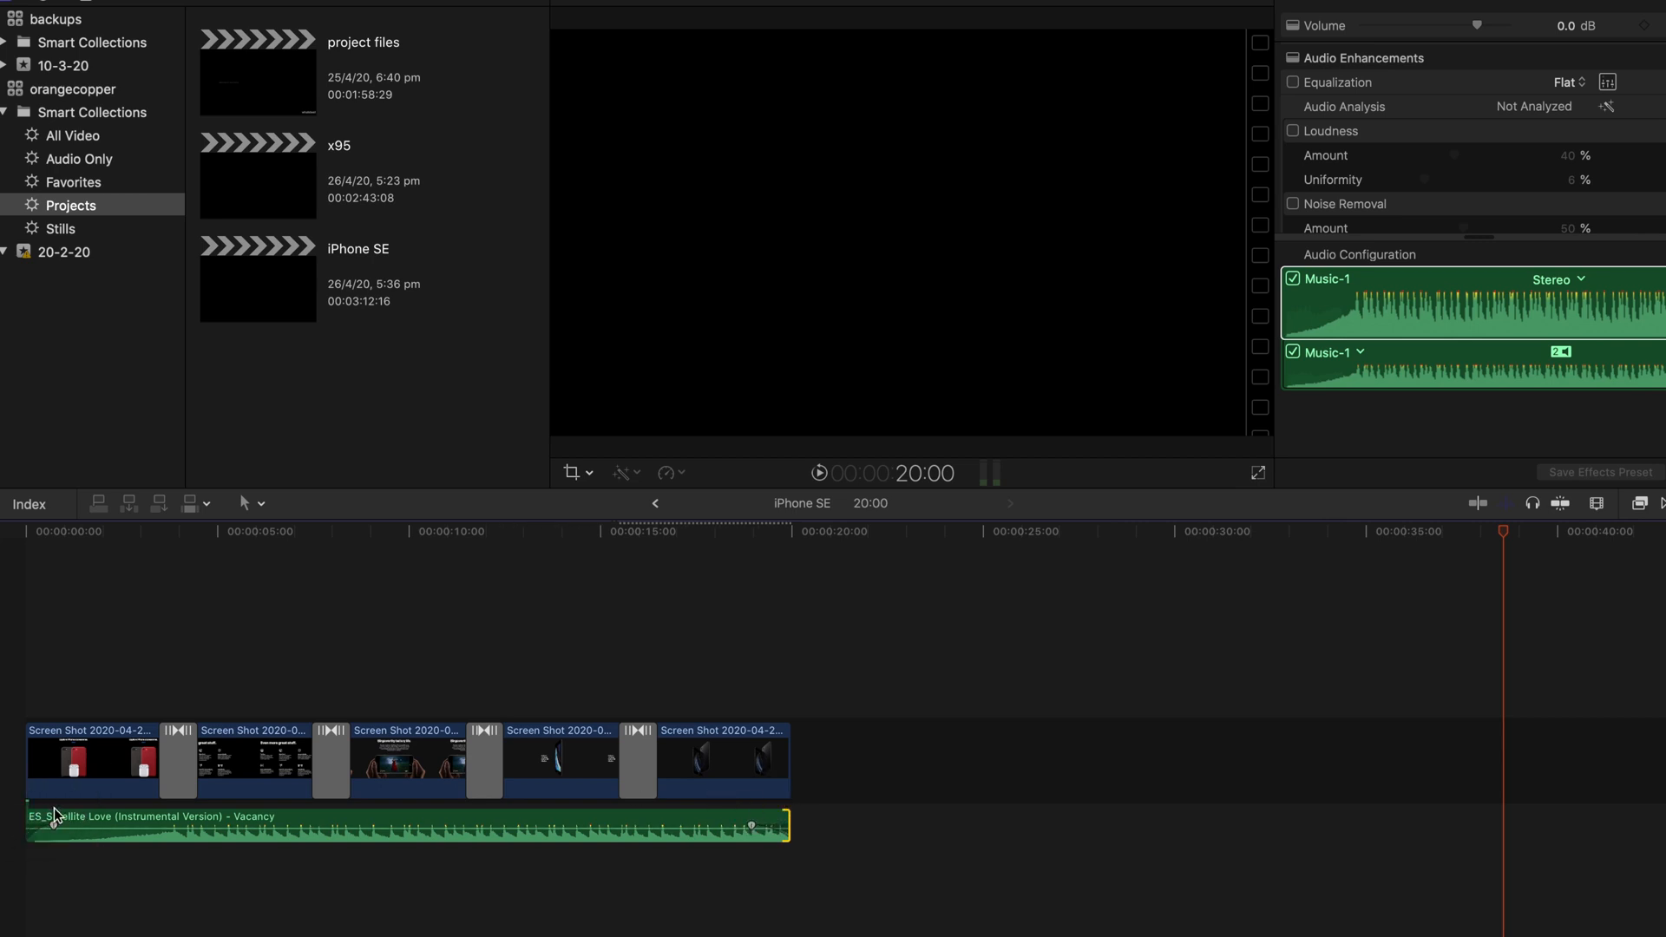
Play the project from the beginning to review the Ken Burns moves, transitions and music together.
click(38, 607)
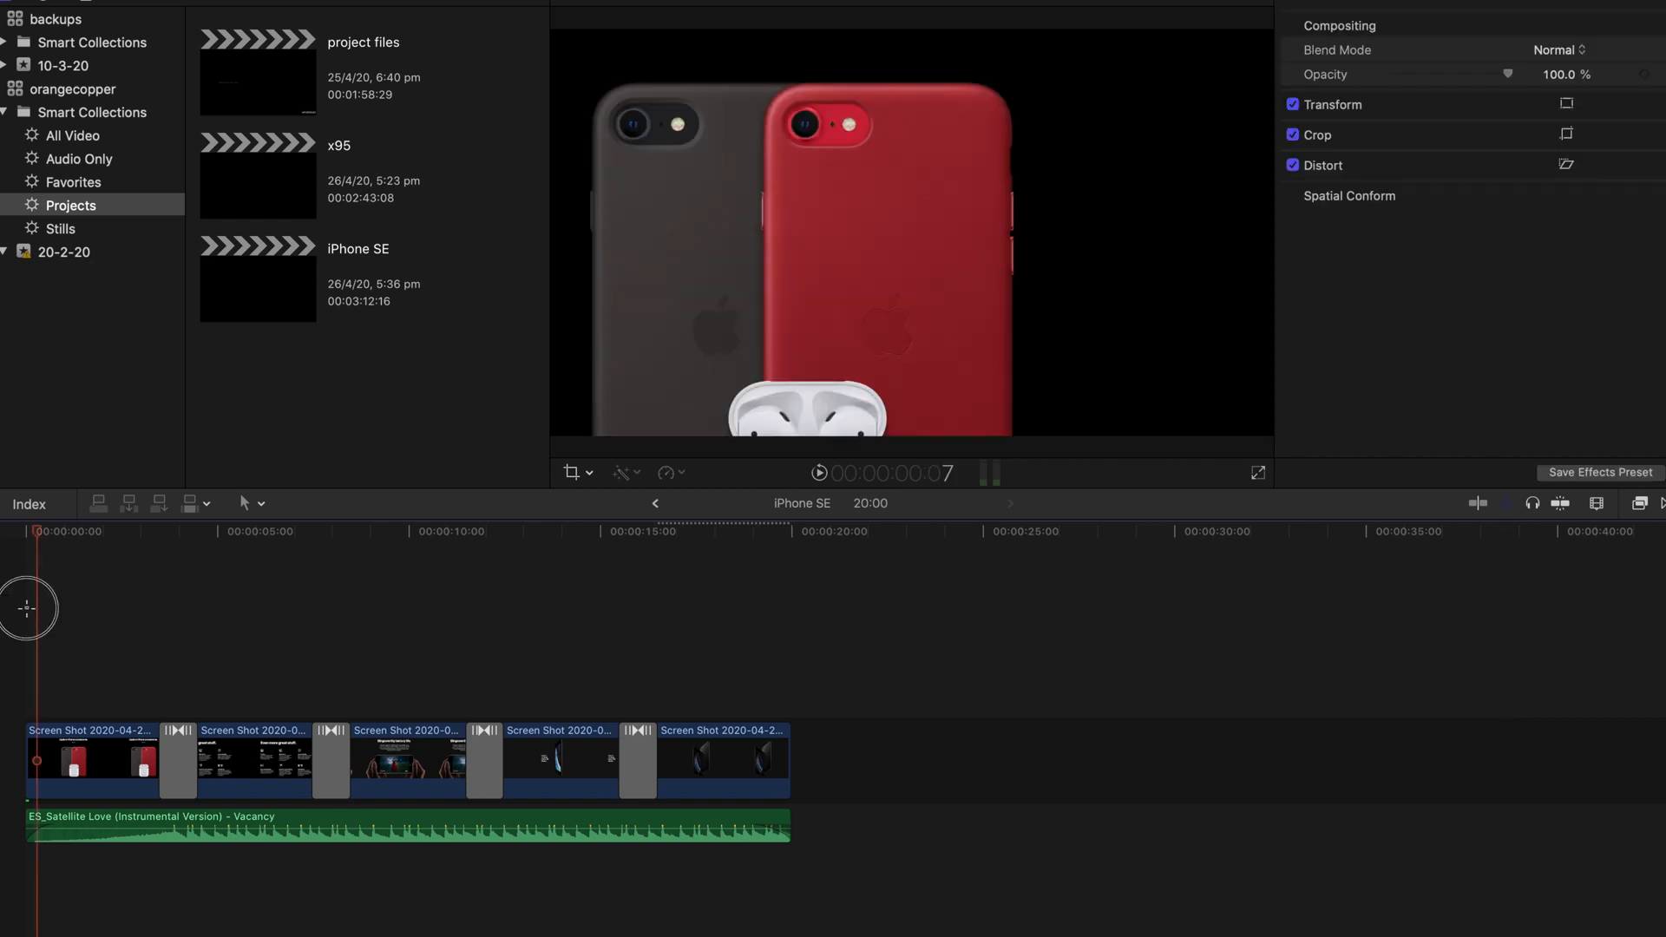
click(27, 608)
click(821, 475)
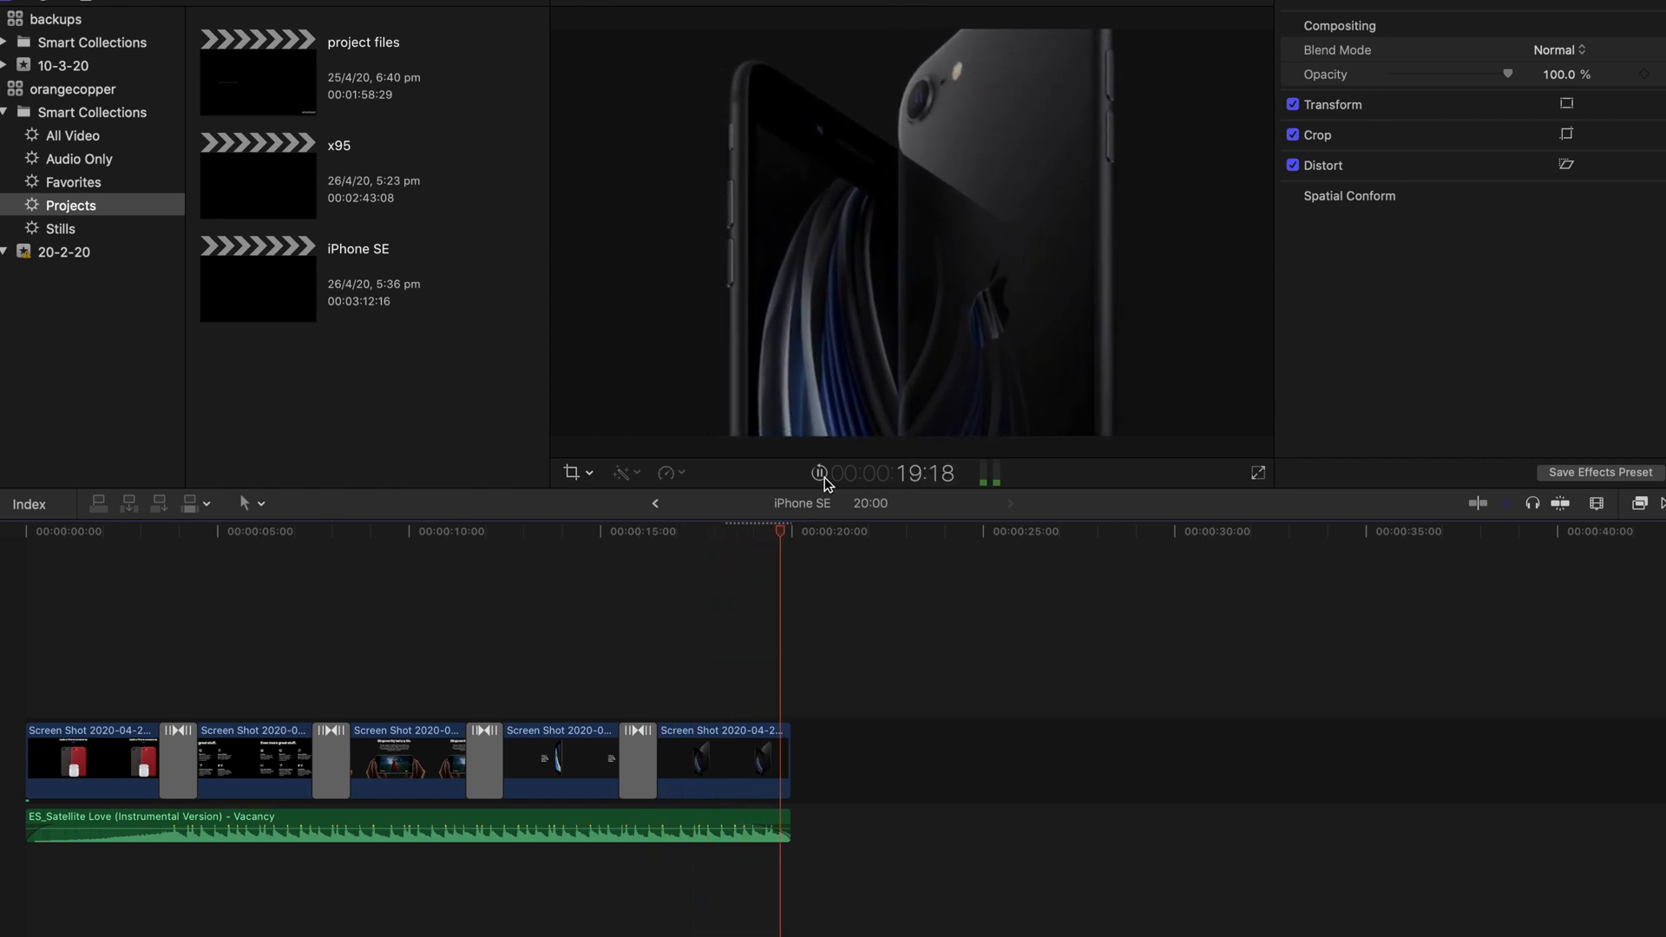
click(821, 475)
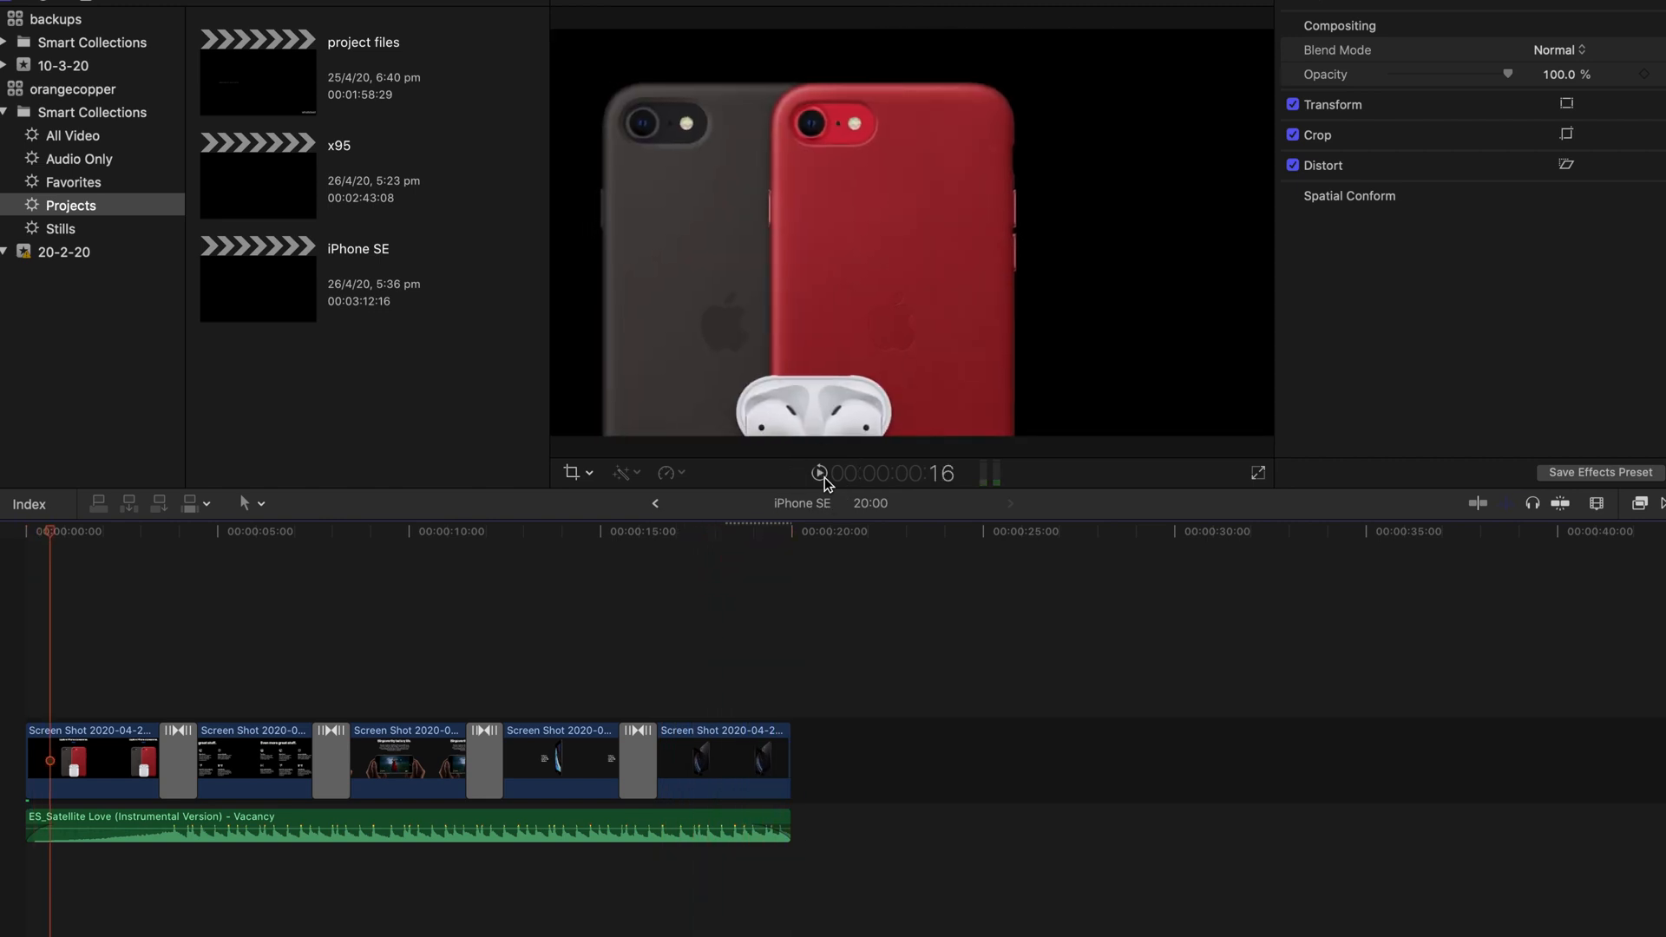